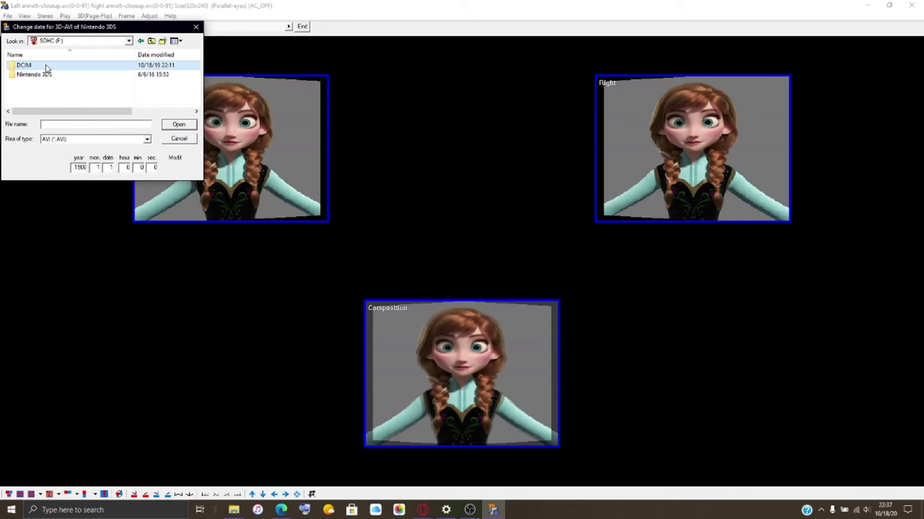
- Open the SD card's DCIM folder in the date-change dialog, and look up the last numbered file in 100NIN03 in File Explorer
double_click(45, 66)
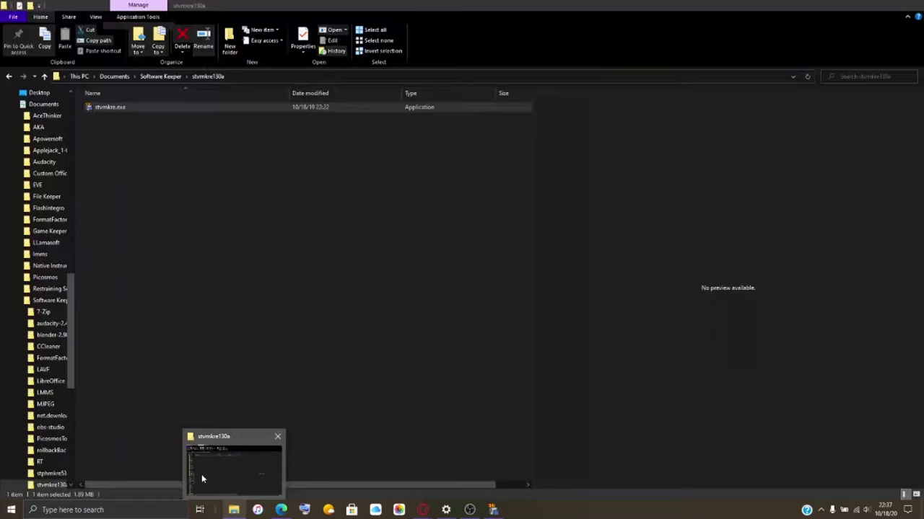
left_click(201, 474)
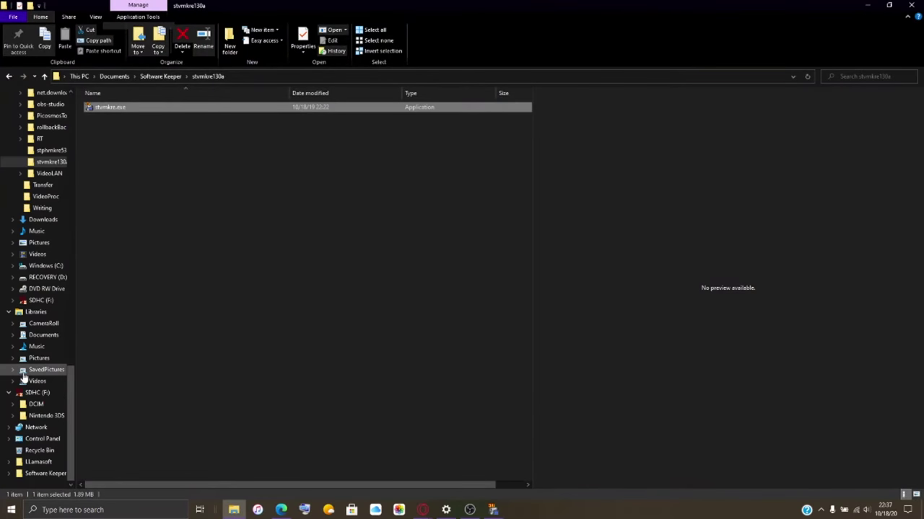
left_click(38, 300)
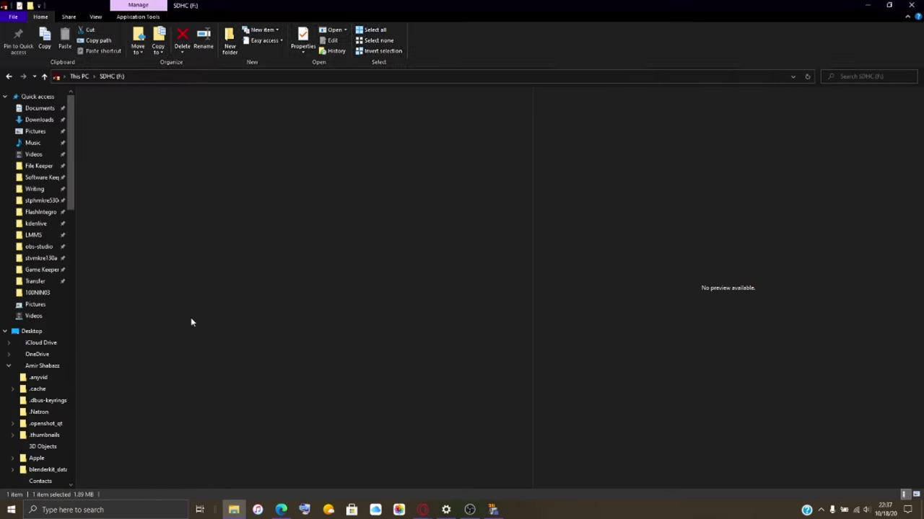
double_click(148, 102)
double_click(148, 108)
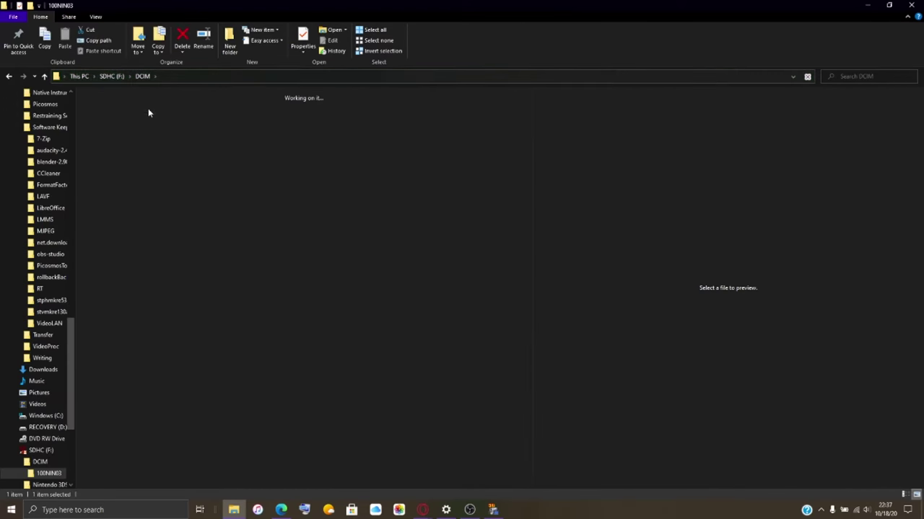
scroll(328, 359, "down", 15)
scroll(328, 358, "down", 10)
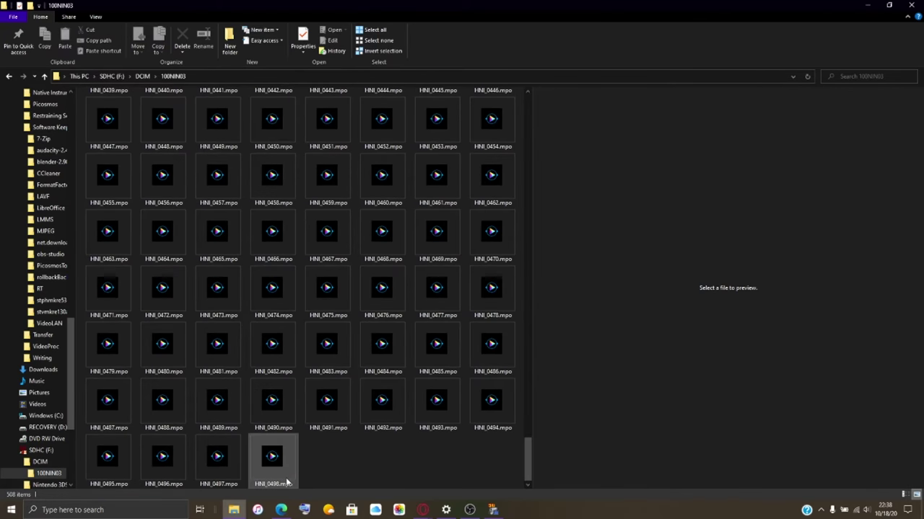
- Switch back to StereoMovie Maker and try to open HNI_0499.avi from 100NIN03 for the 3DS date change
left_click(491, 511)
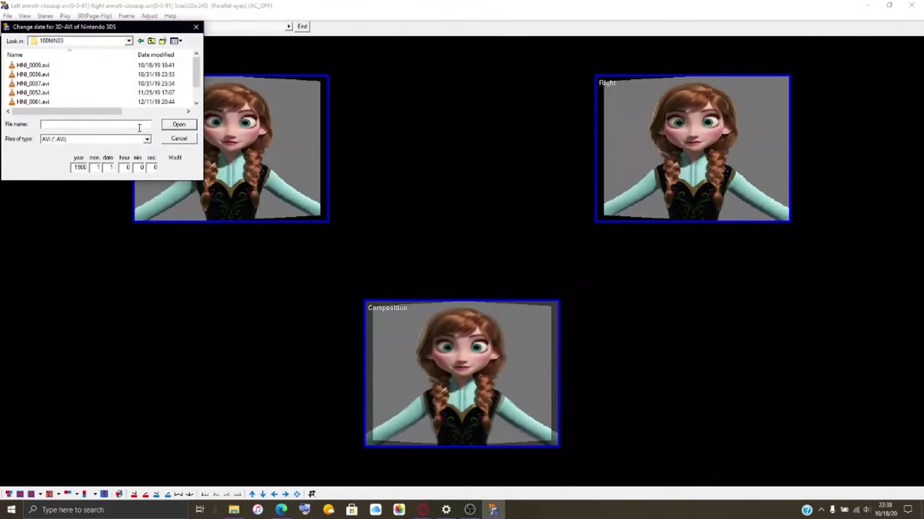
left_click(34, 102)
left_click_drag(65, 125, 60, 127)
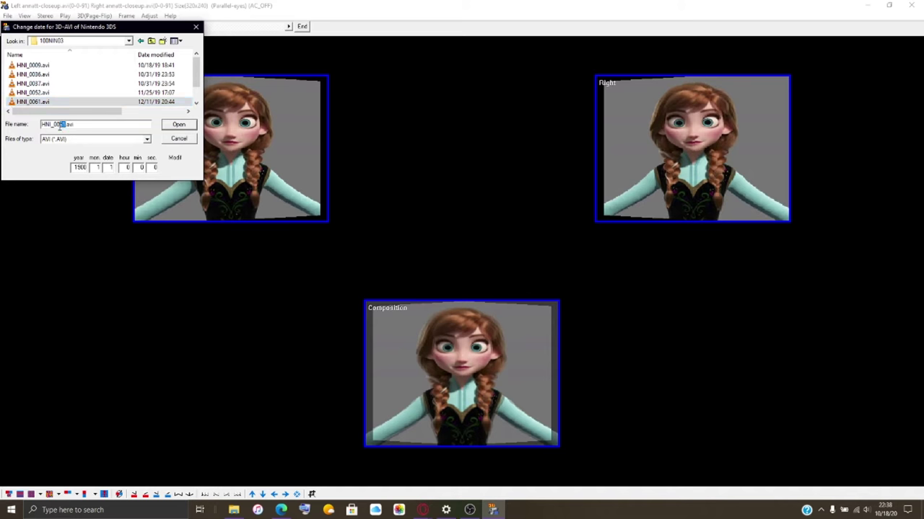
mouse_move(233, 509)
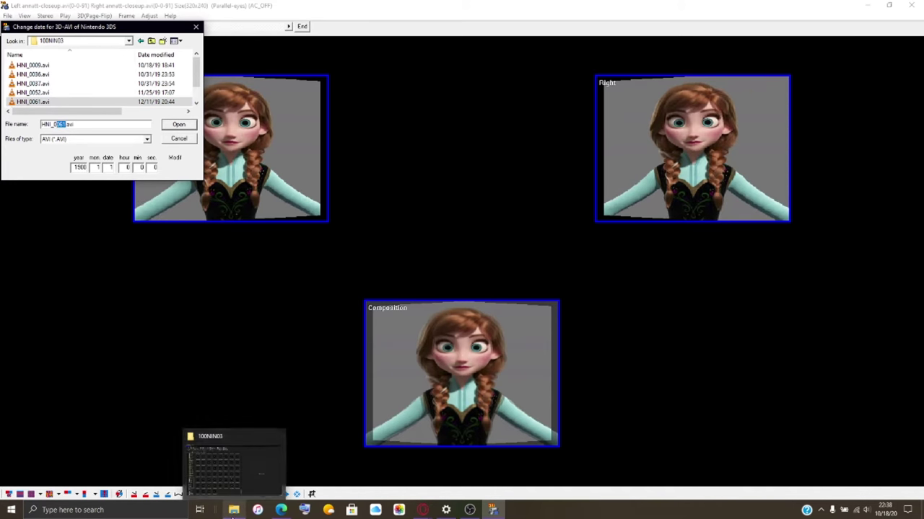
mouse_move(227, 477)
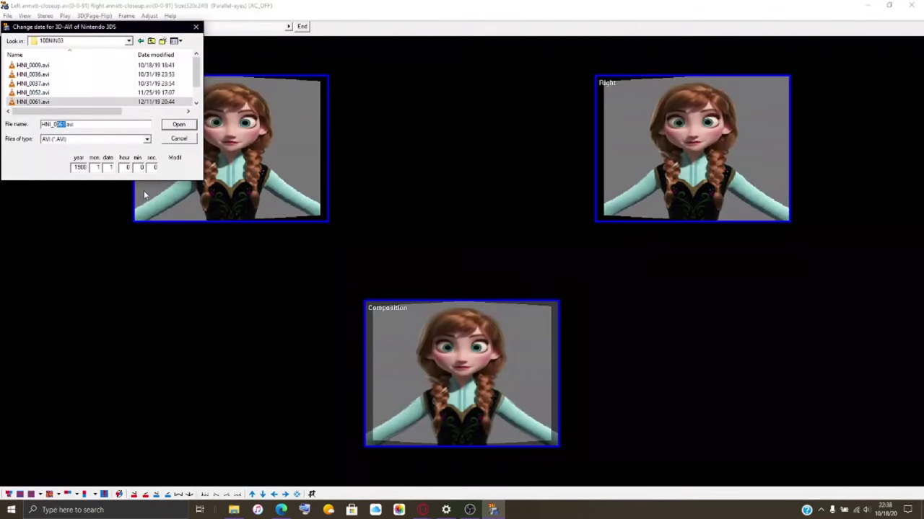
type("499")
left_click(181, 125)
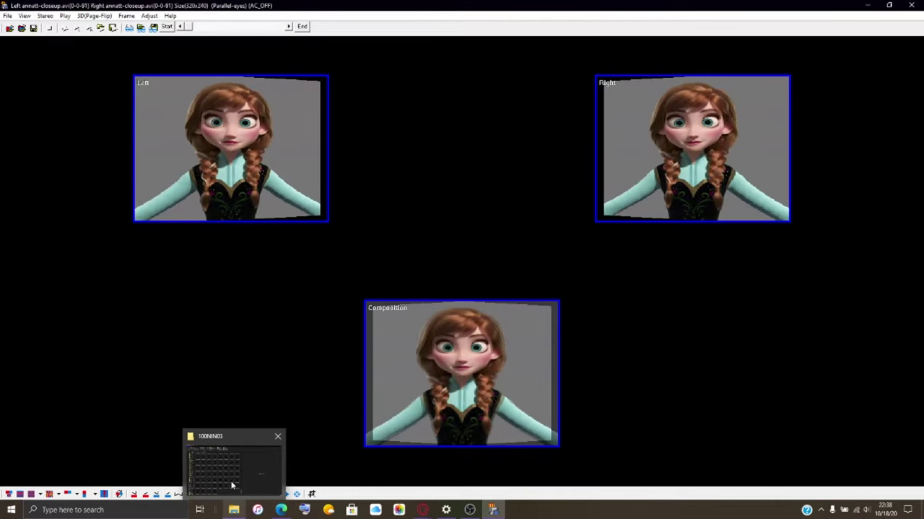
left_click(232, 486)
mouse_move(470, 510)
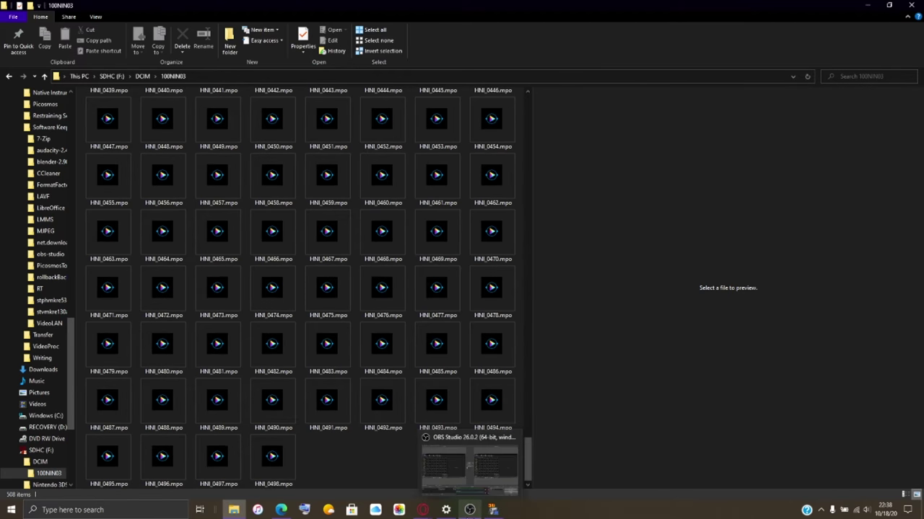
left_click(469, 462)
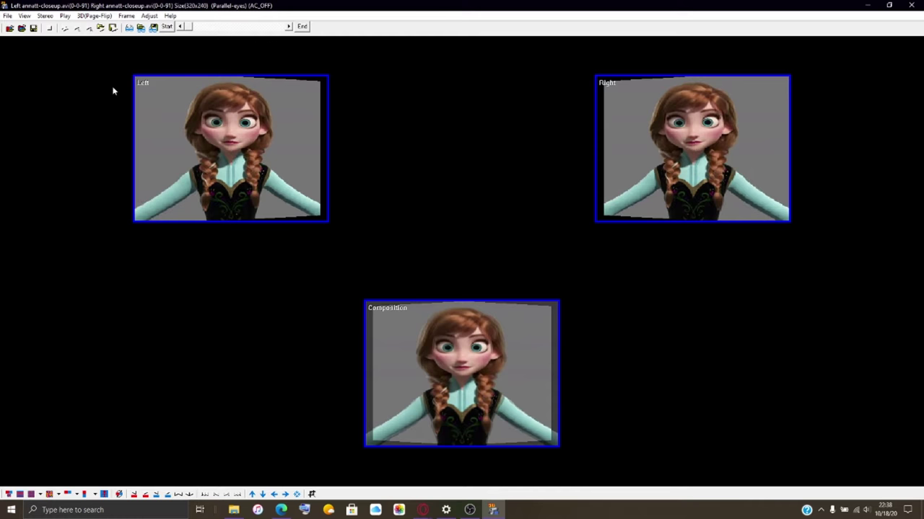
- Start saving the stereo movie as a 3D-AVI file named HNI_0499.avi in the SD card's 100NIN03 folder
left_click(7, 16)
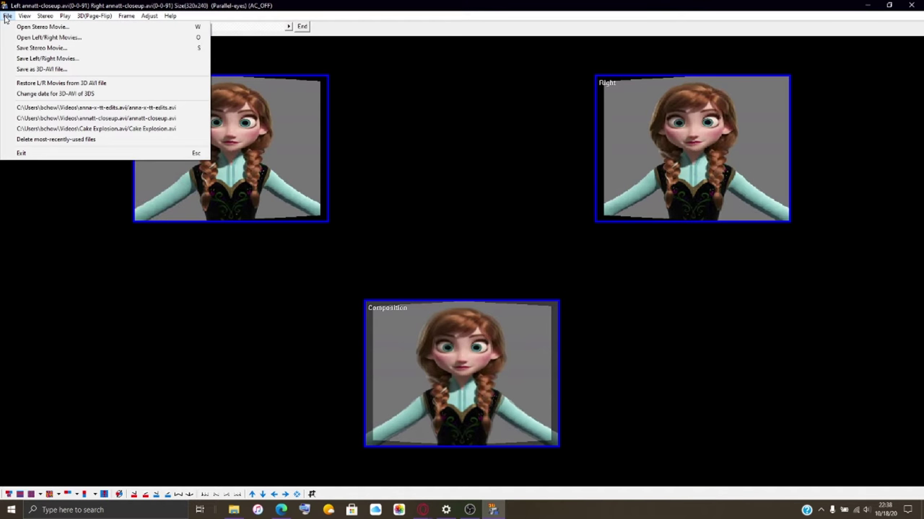
left_click(26, 70)
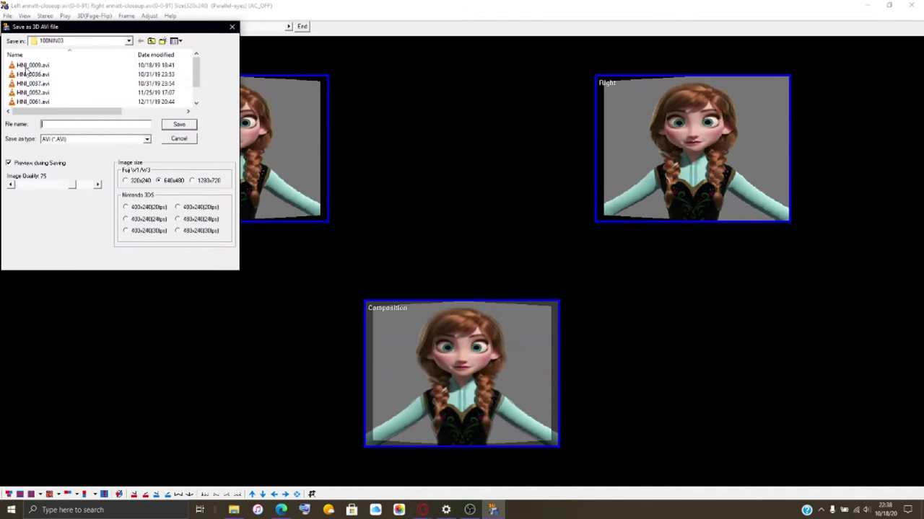
left_click(45, 92)
left_click(45, 101)
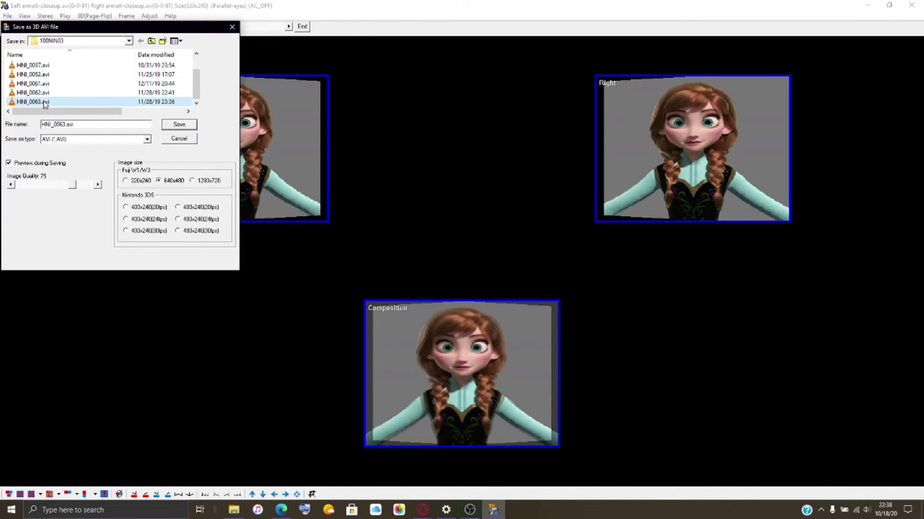
left_click(65, 126)
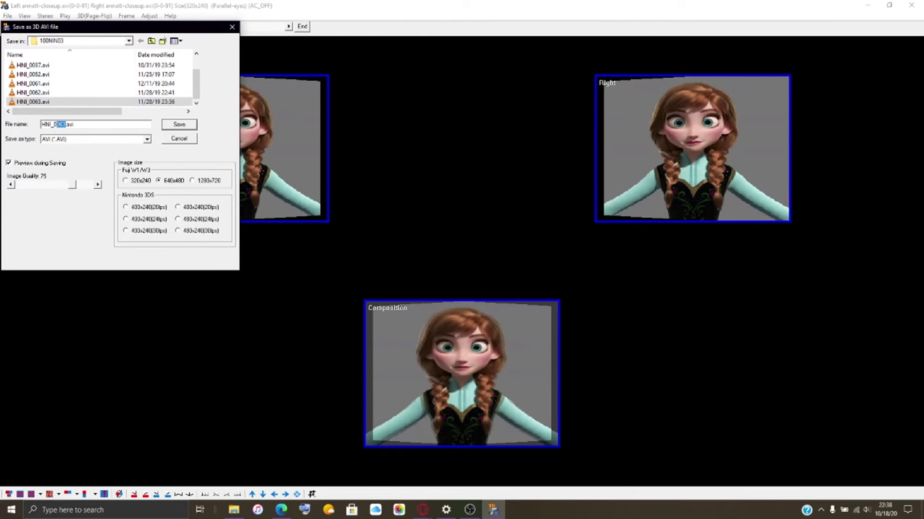
type("499")
mouse_move(236, 510)
left_click(237, 467)
- Set the image size to 320x240 and Nintendo 3DS 400x240 (24fps), save the 3D-AVI file, and close StereoMovie Maker
left_click(125, 180)
left_click(126, 223)
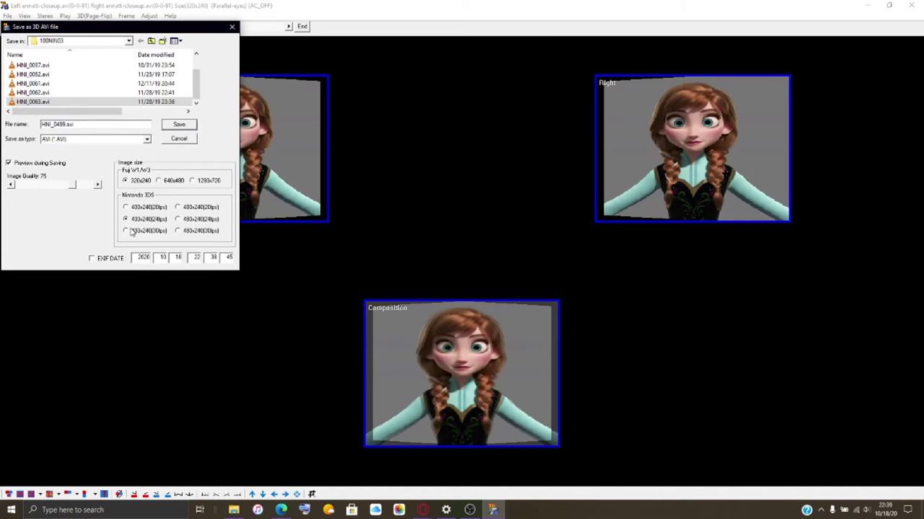
left_click(179, 124)
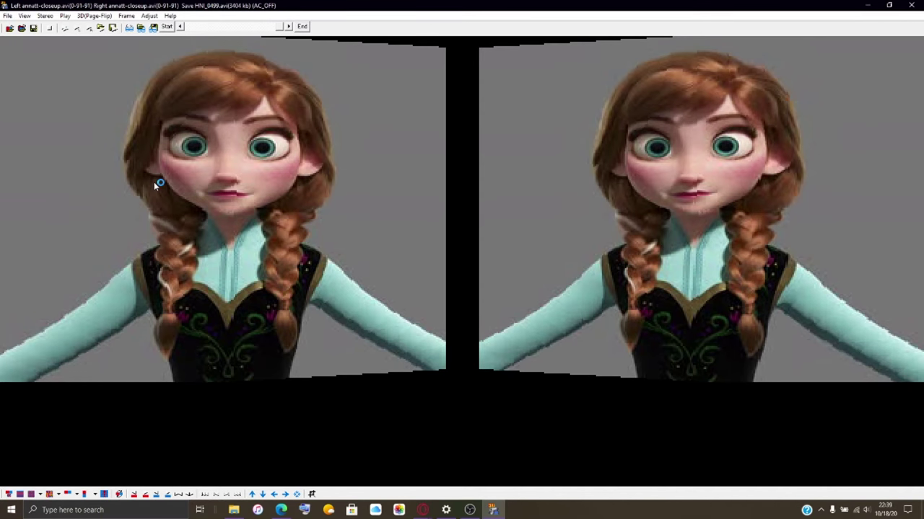
key("alt+F4")
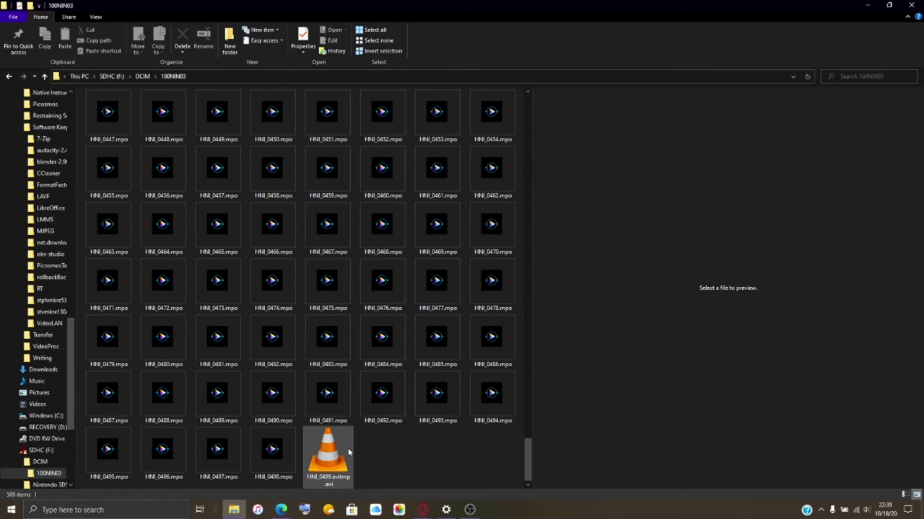
- Go to the stvmkre130a folder in File Explorer and copy the name of stvmkre.exe without its extension
scroll(40, 152, "up", 10)
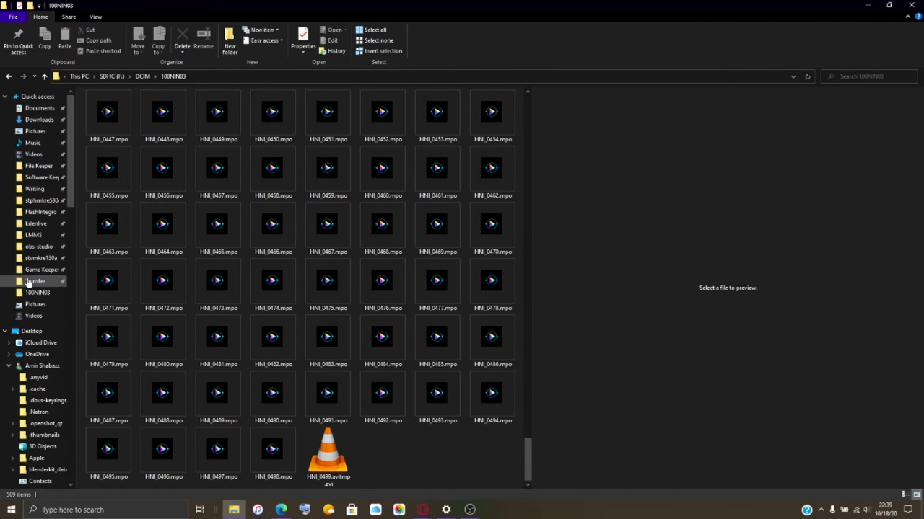
left_click(41, 258)
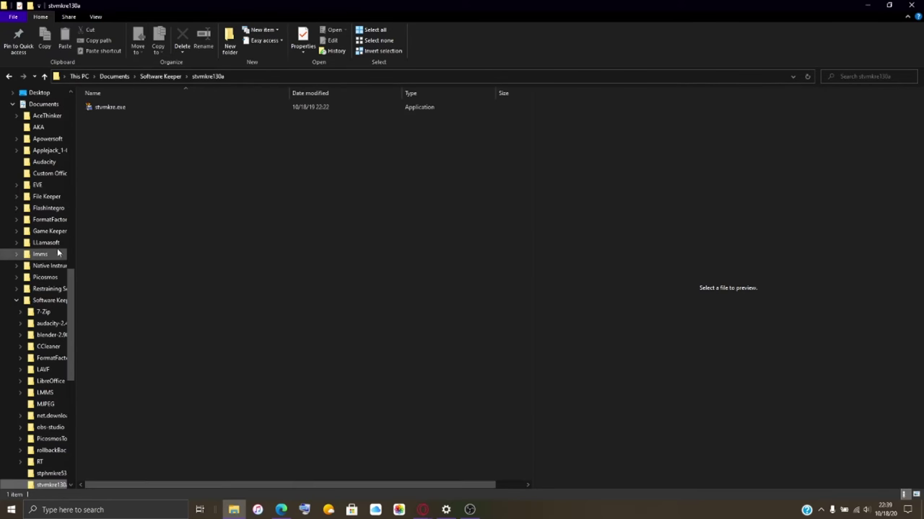
right_click(112, 109)
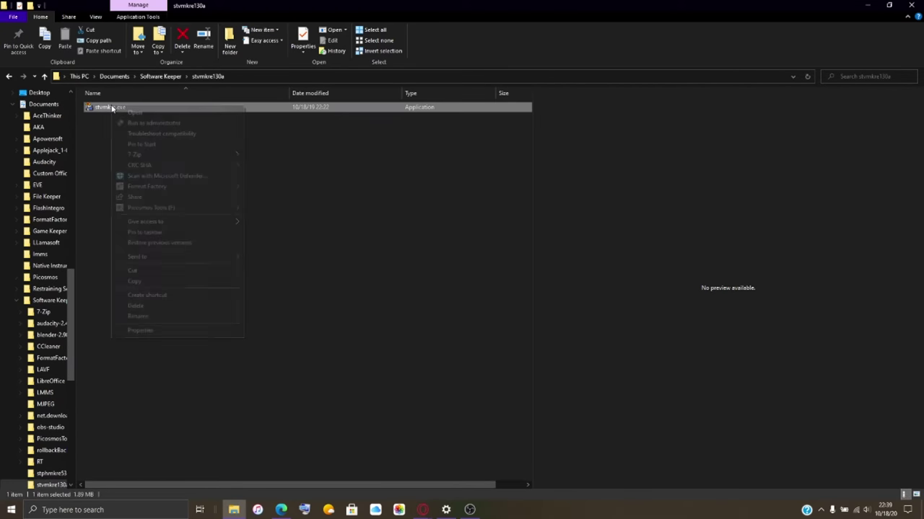
left_click(154, 320)
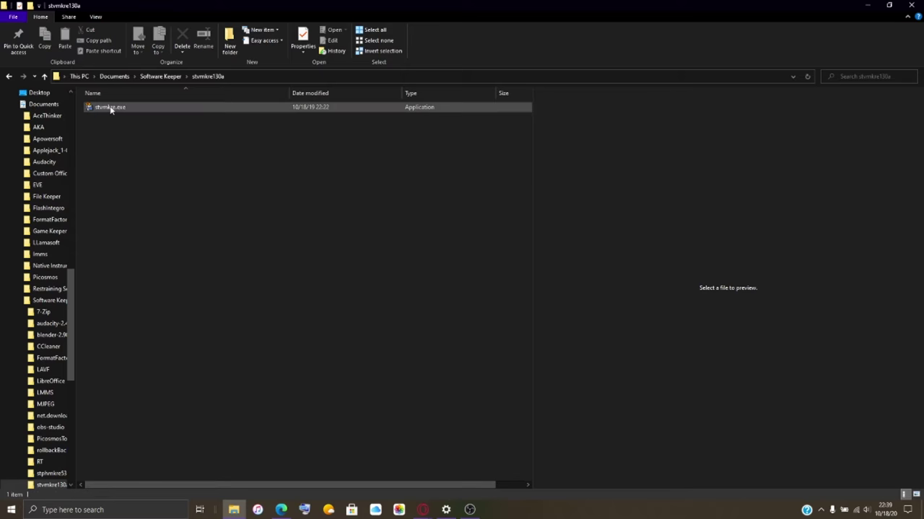
right_click(112, 109)
left_click(148, 318)
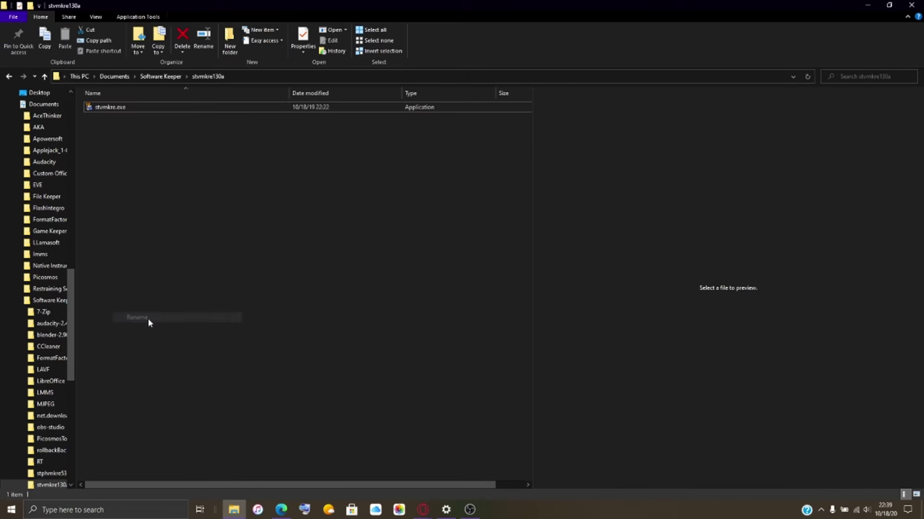
right_click(111, 114)
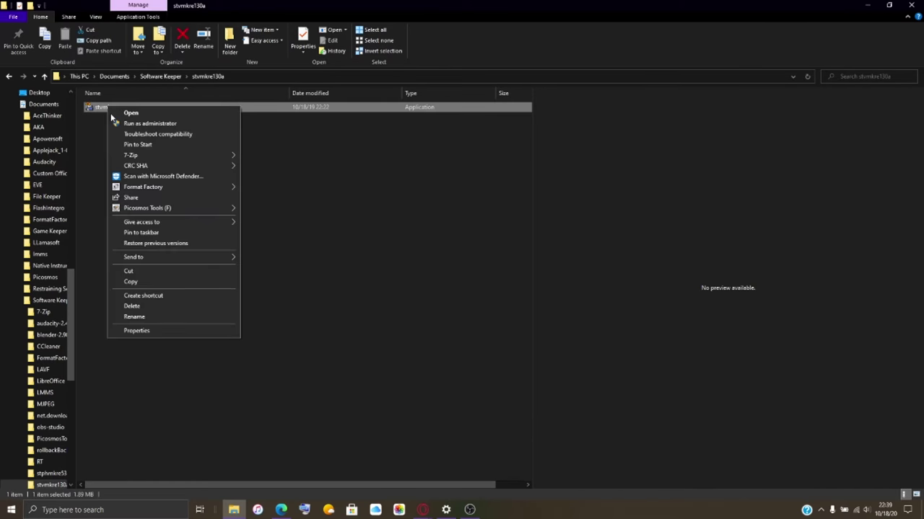
left_click(158, 316)
right_click(107, 109)
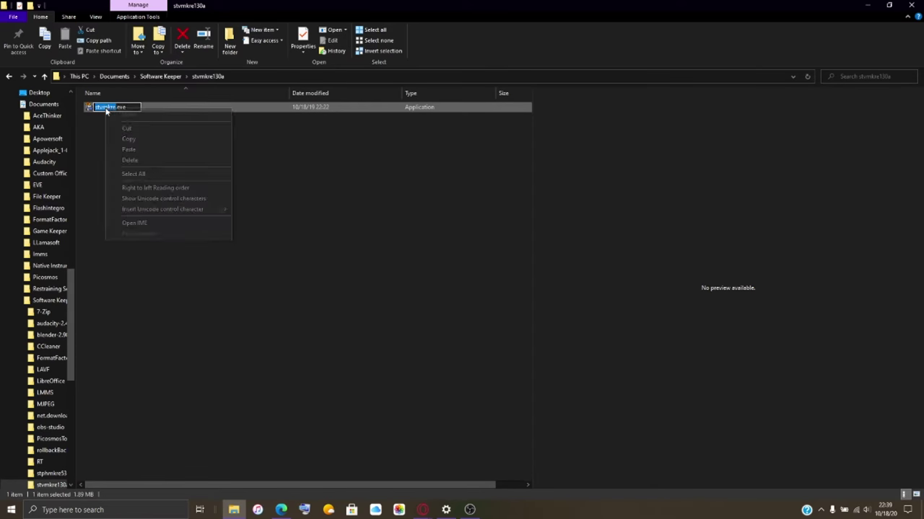
left_click(137, 139)
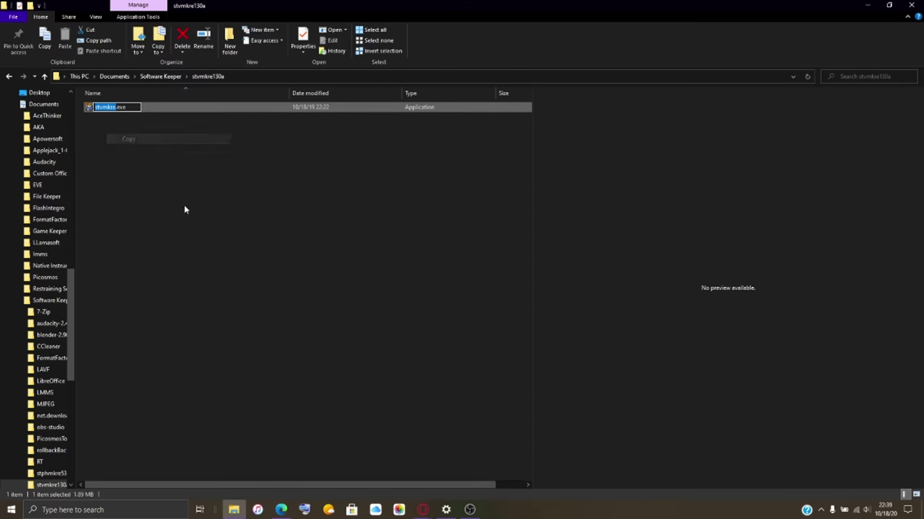
- Switch to Microsoft Edge, search for "stvmkre" in a new tab, and open the StereoMovie Maker site in another tab
left_click(281, 510)
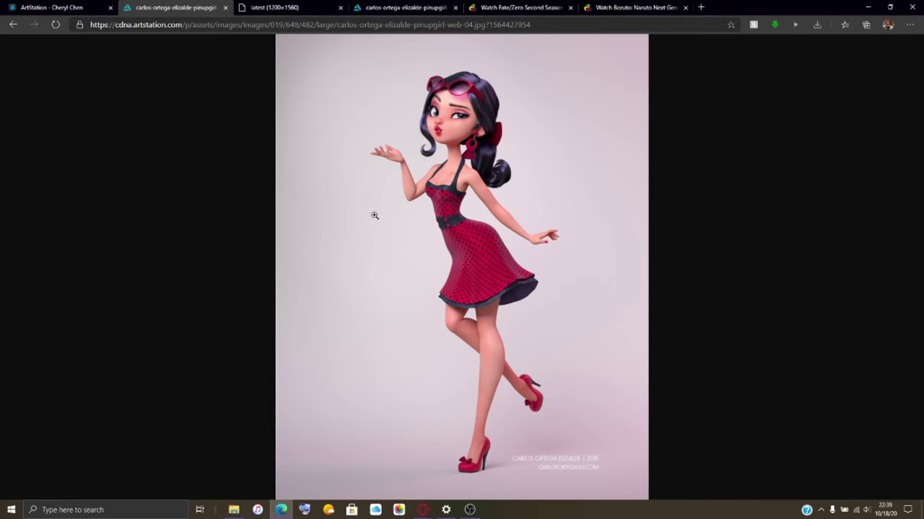
left_click(700, 7)
right_click(684, 24)
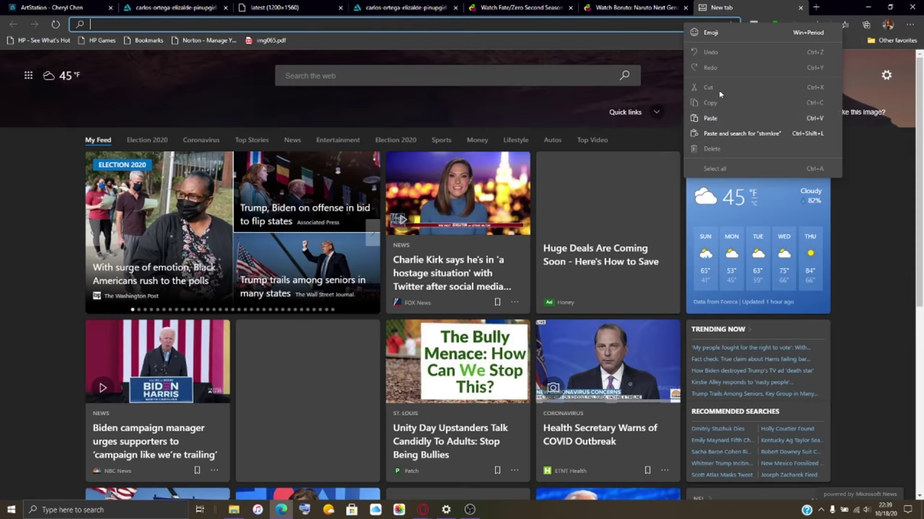
left_click(721, 118)
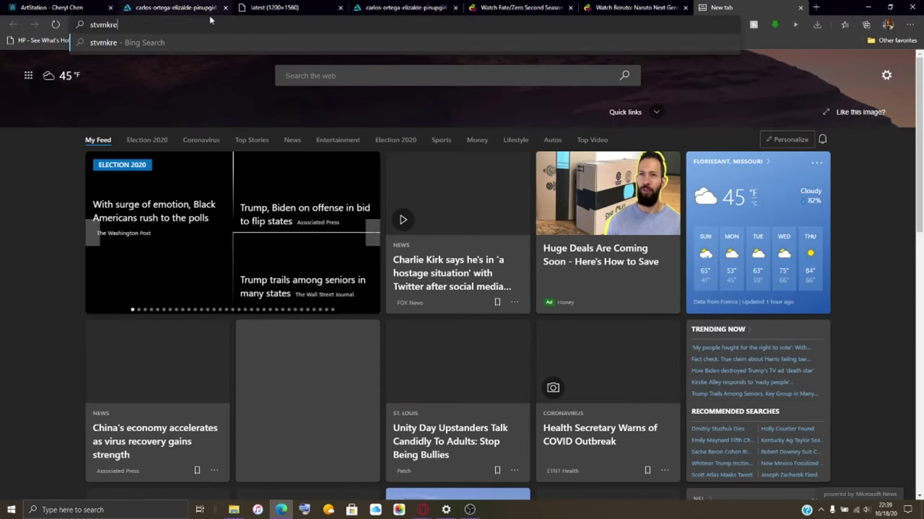
key("Return")
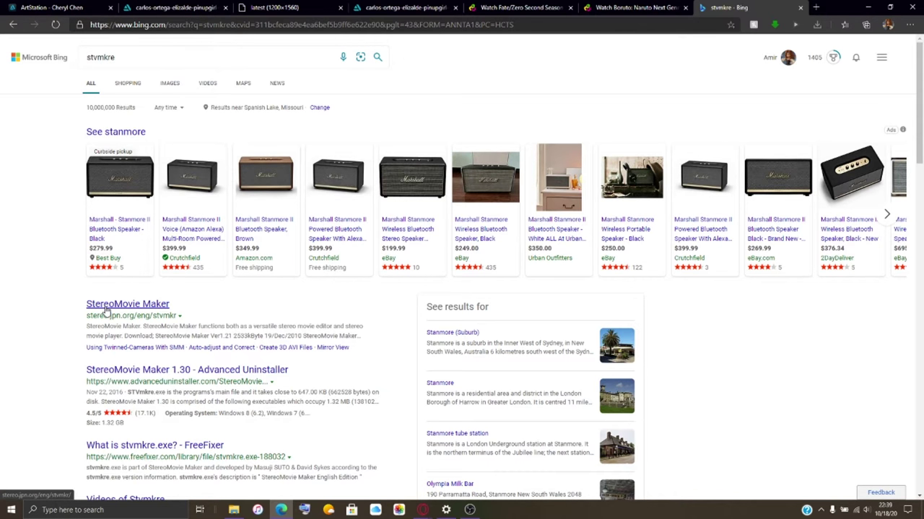
middle_click(106, 310)
left_click(756, 6)
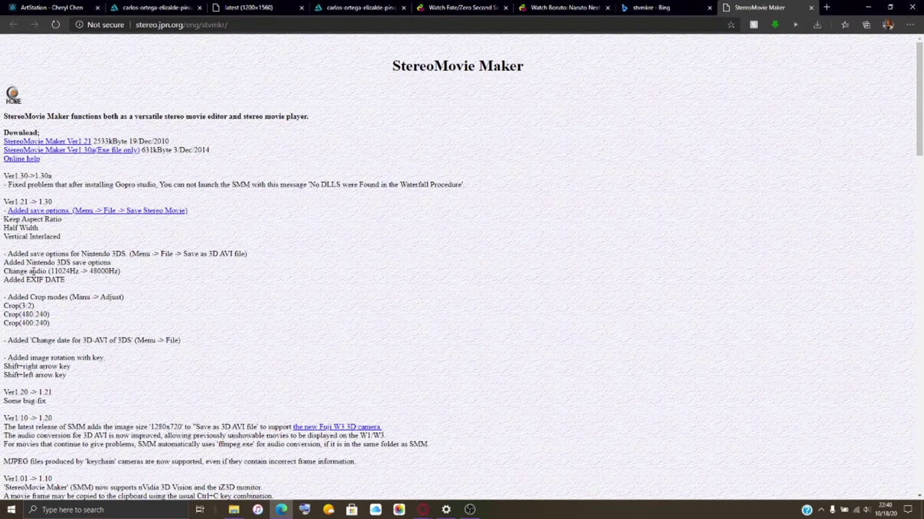
left_click(94, 152)
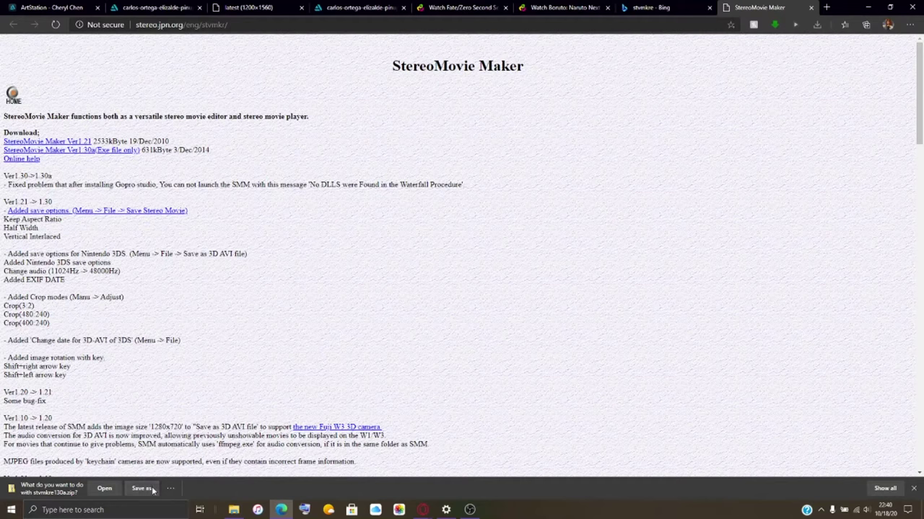
left_click(143, 489)
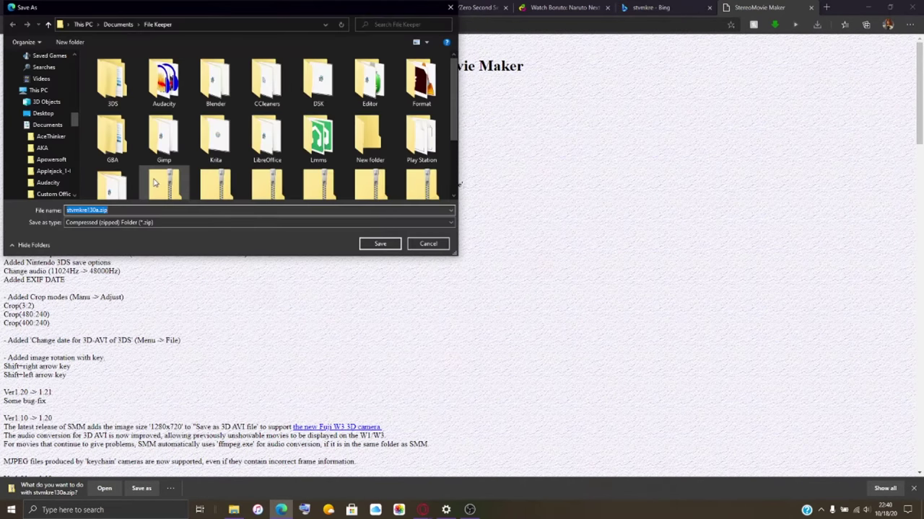
double_click(114, 78)
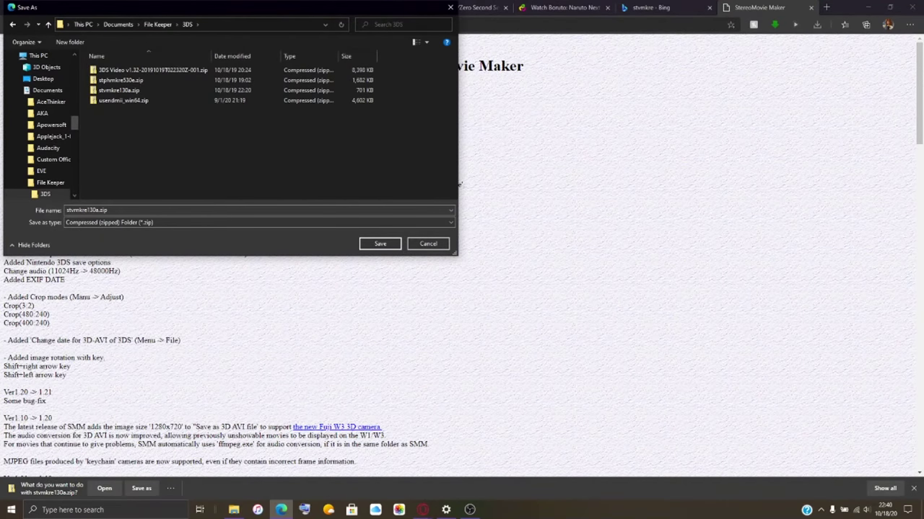
left_click(450, 7)
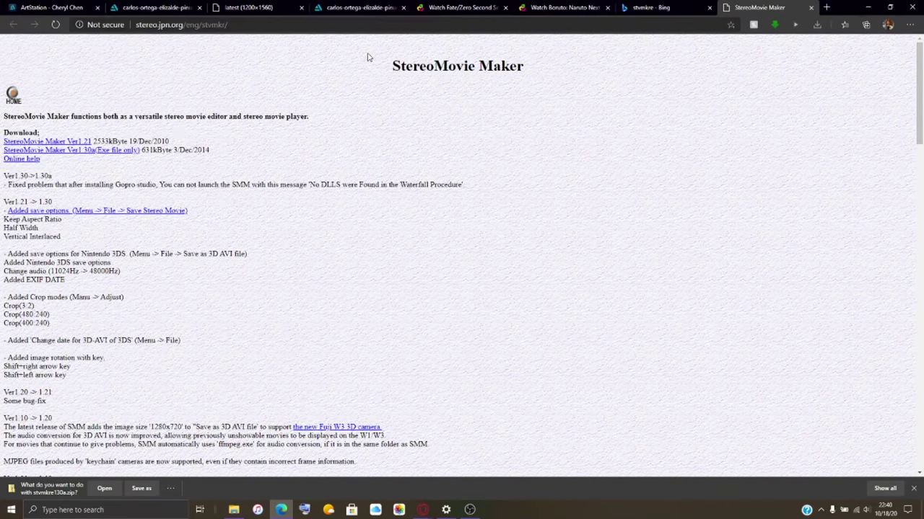
- Download StereoMovie Maker Ver1.21 as stvmkre121.zip into the 3DS folder inside File Keeper
left_click(86, 143)
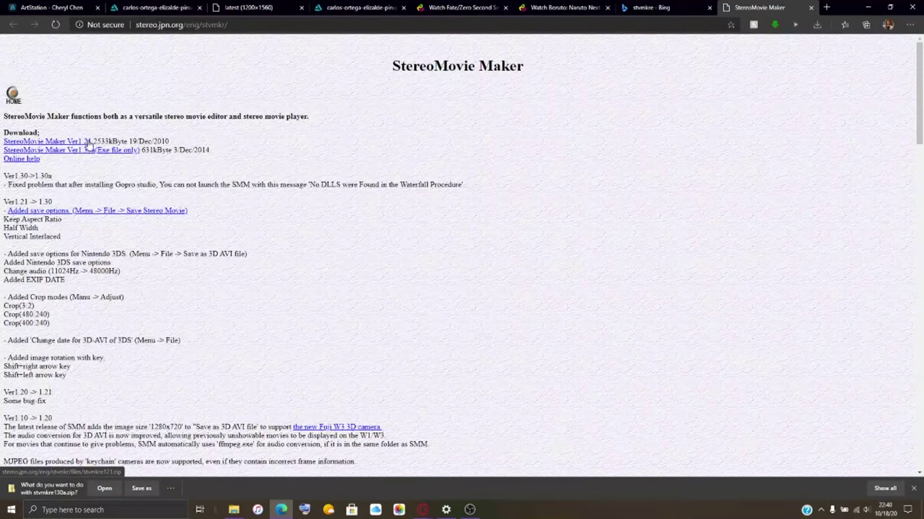
left_click(140, 489)
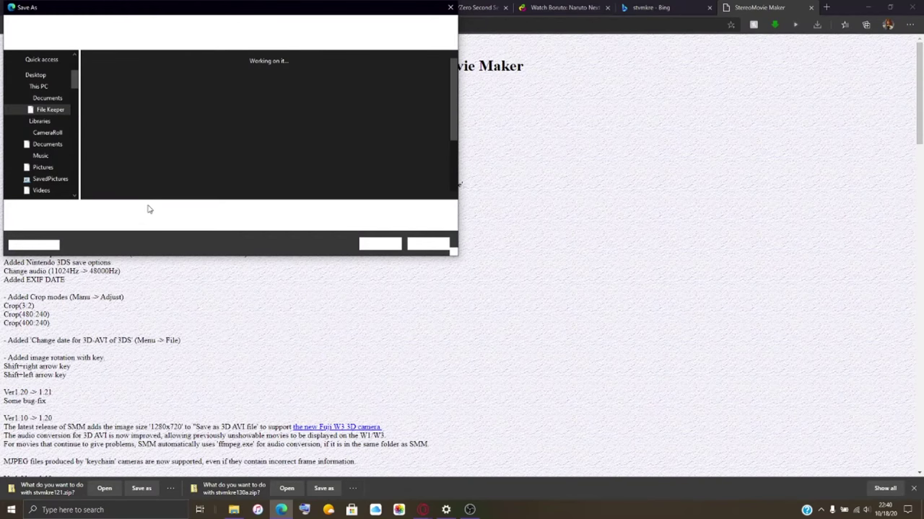
double_click(112, 81)
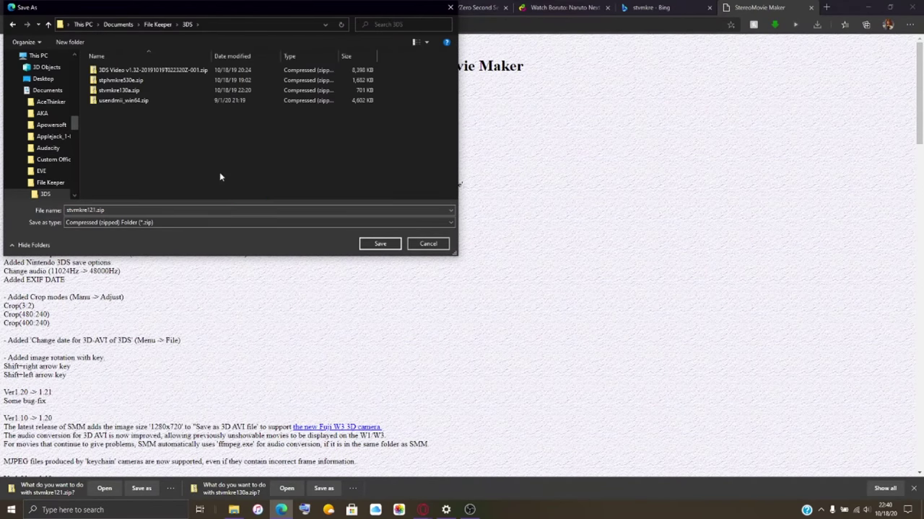
left_click(370, 244)
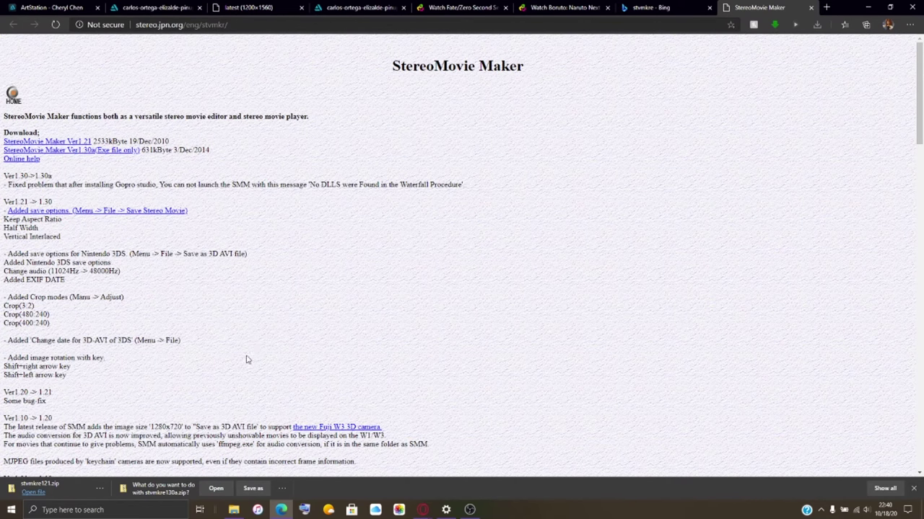
- Try the Microsoft MPEG-4 Video Codec Pack link in the VFW Codec section and close the tab it opens
scroll(245, 359, "down", 15)
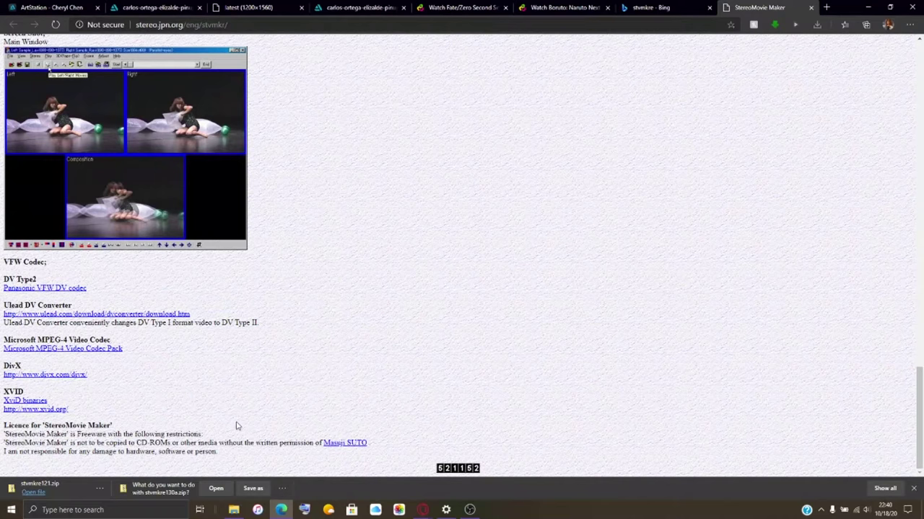
left_click(87, 349)
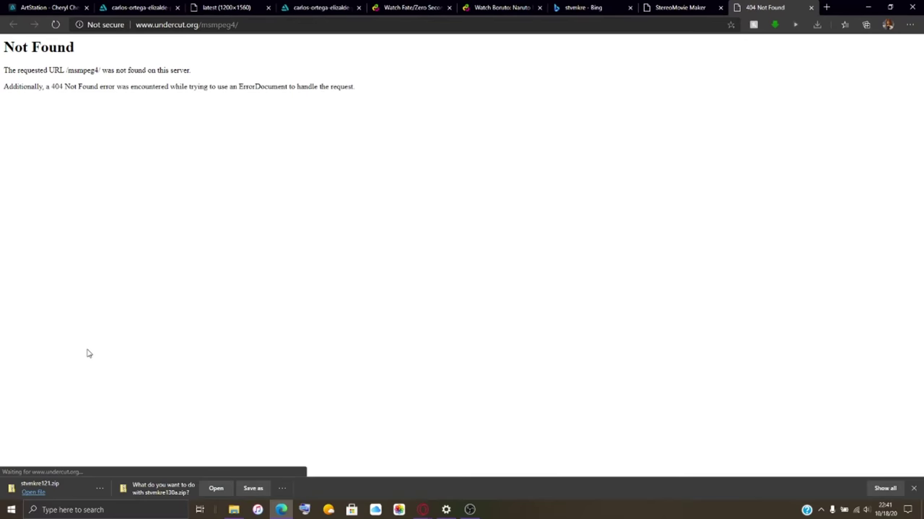
left_click(811, 8)
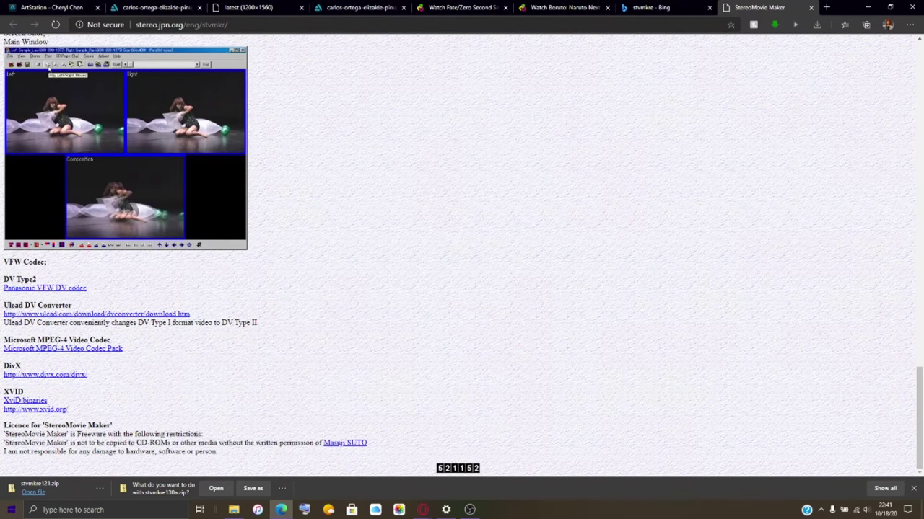
left_click(11, 509)
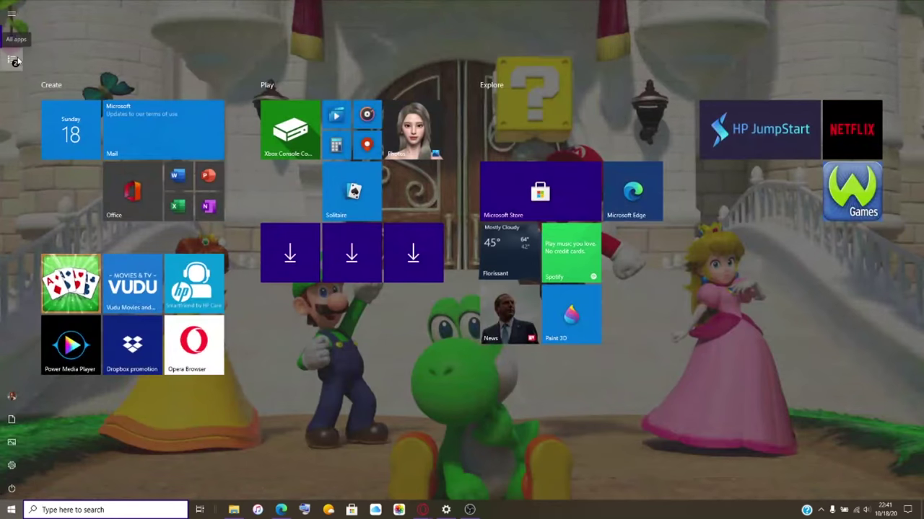
left_click(15, 62)
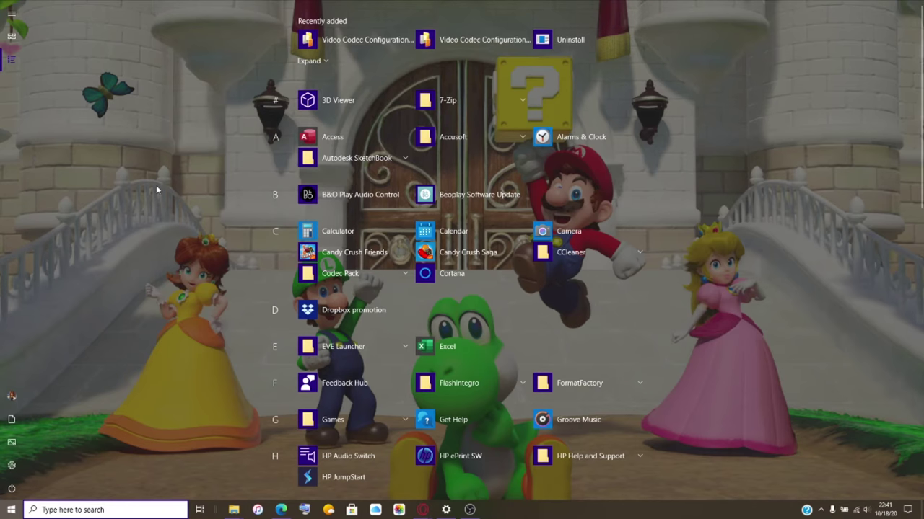
scroll(381, 166, "down", 10)
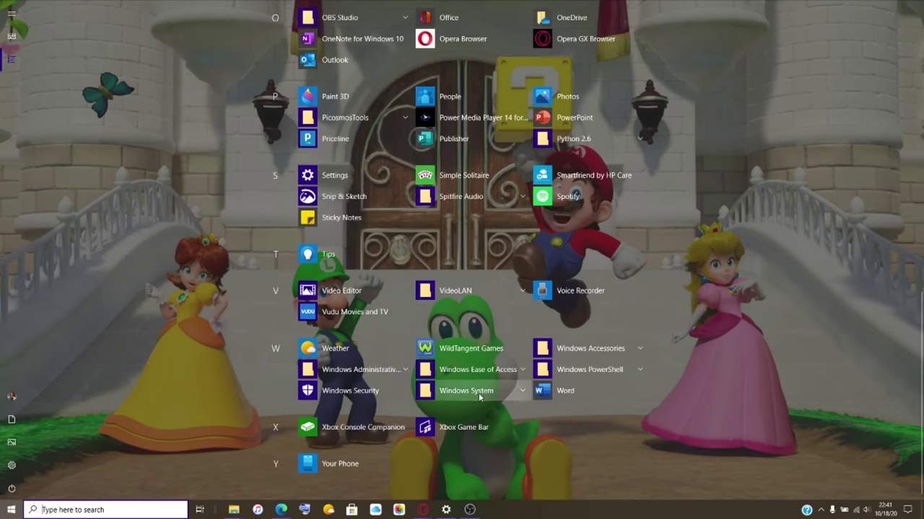
left_click(442, 391)
left_click(442, 426)
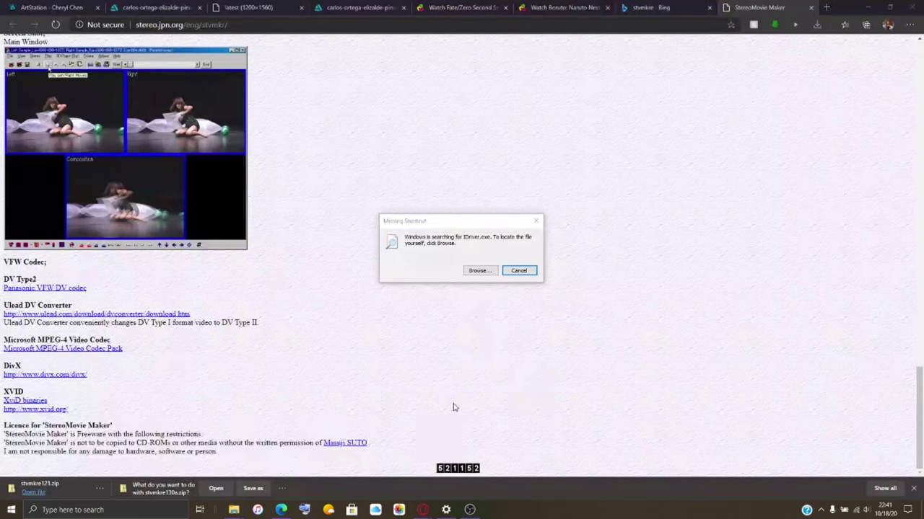
left_click(536, 221)
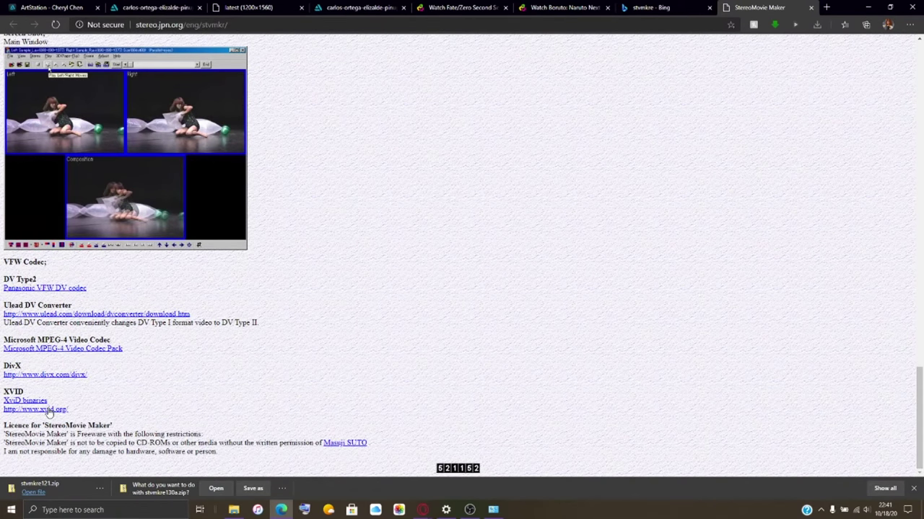
- Open the DivX site from the VFW Codec section and start downloading the Windows version of DivX Software
left_click(63, 379)
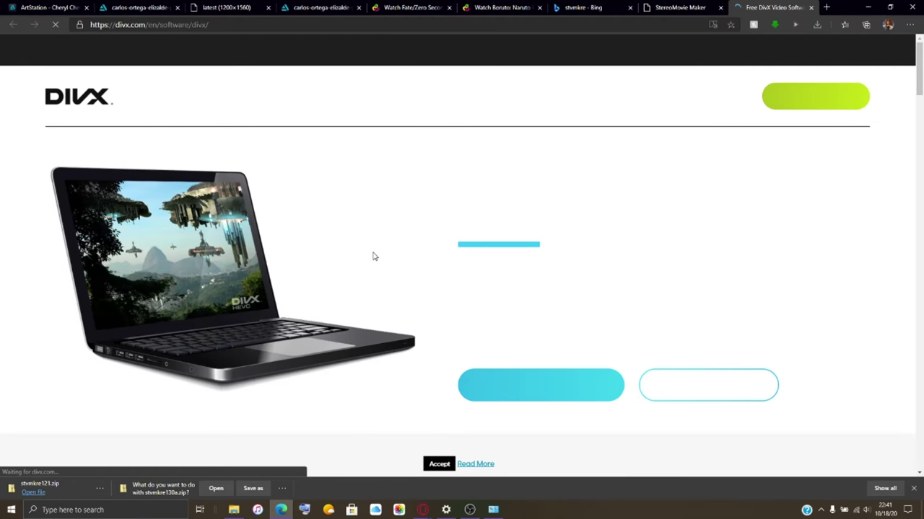
left_click(505, 387)
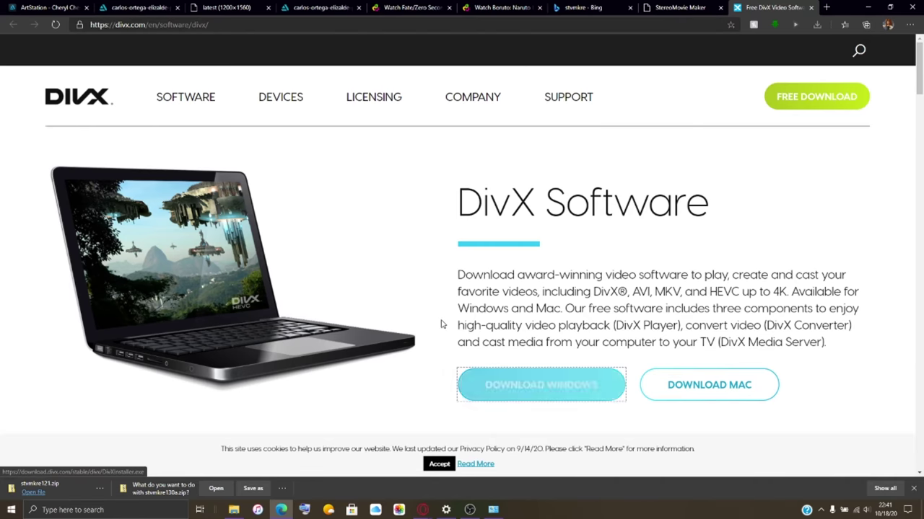
scroll(441, 324, "down", 15)
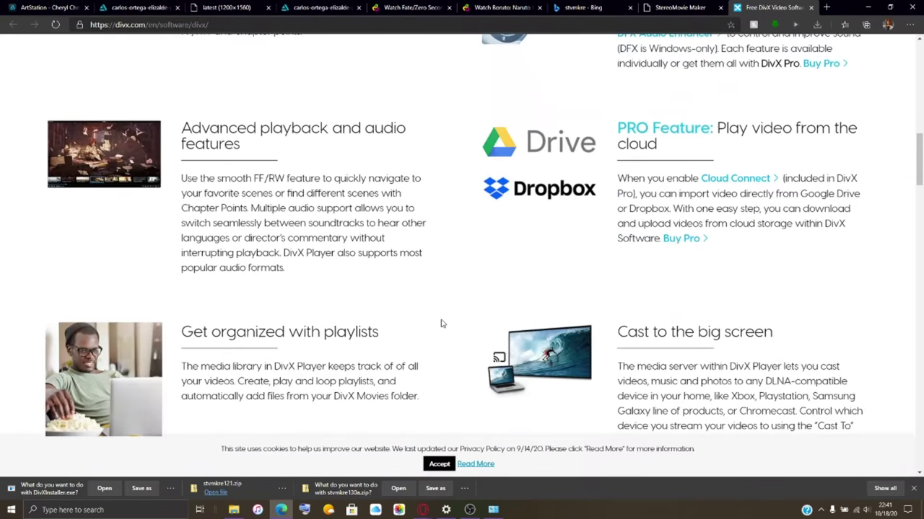
scroll(441, 324, "up", 15)
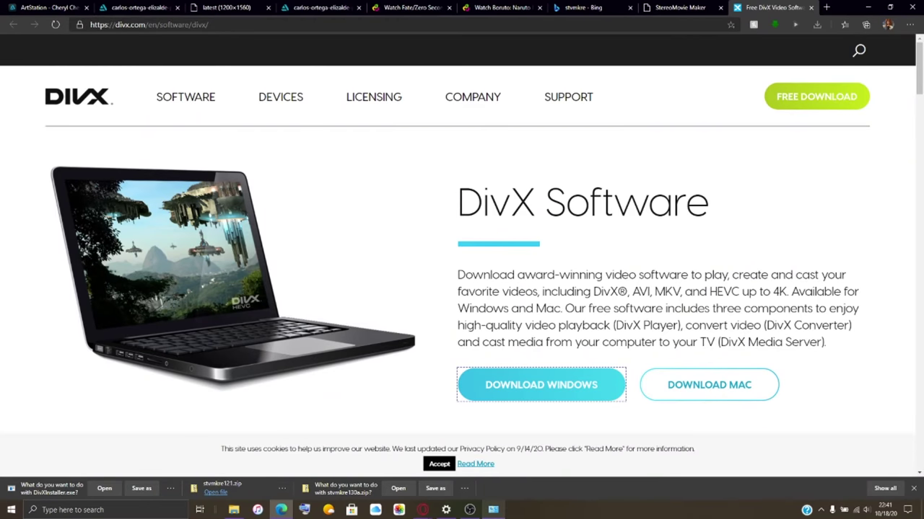
- Switch to StereoPhoto Maker and bring up the dialog for opening a left image
mouse_move(469, 510)
left_click(445, 469)
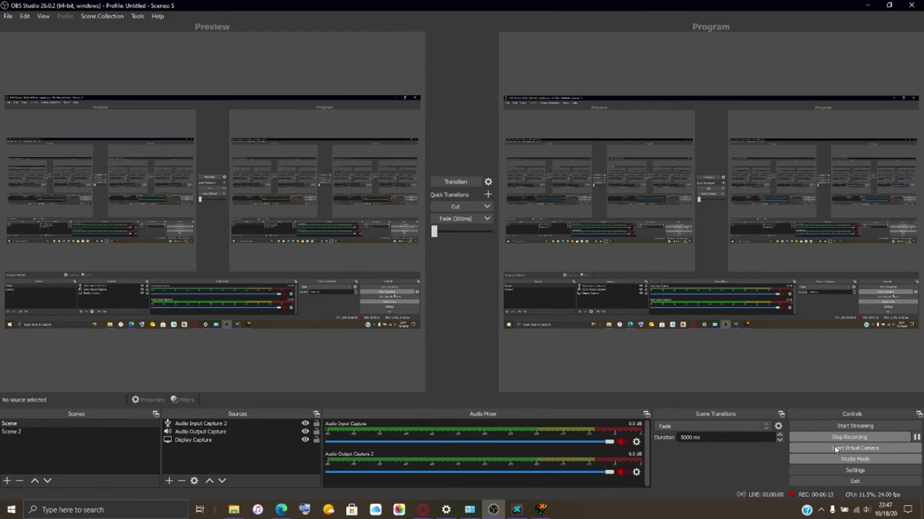
left_click(541, 511)
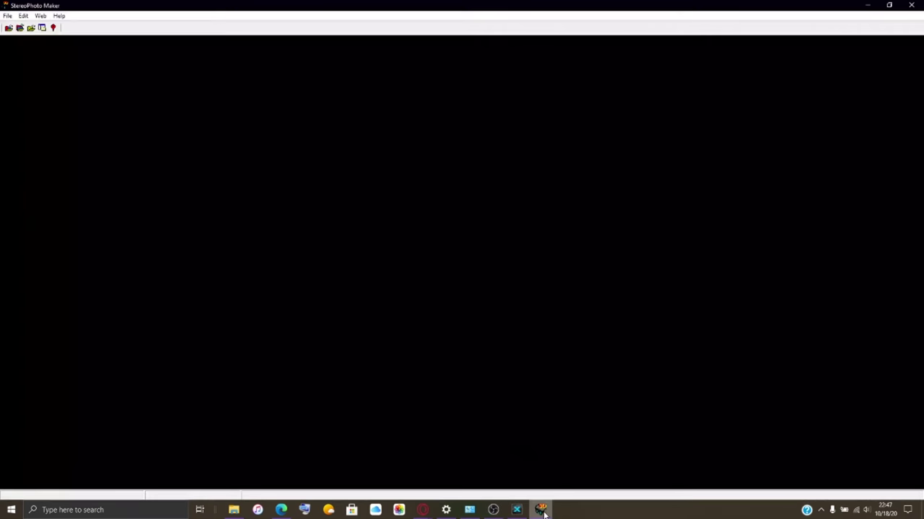
left_click(20, 28)
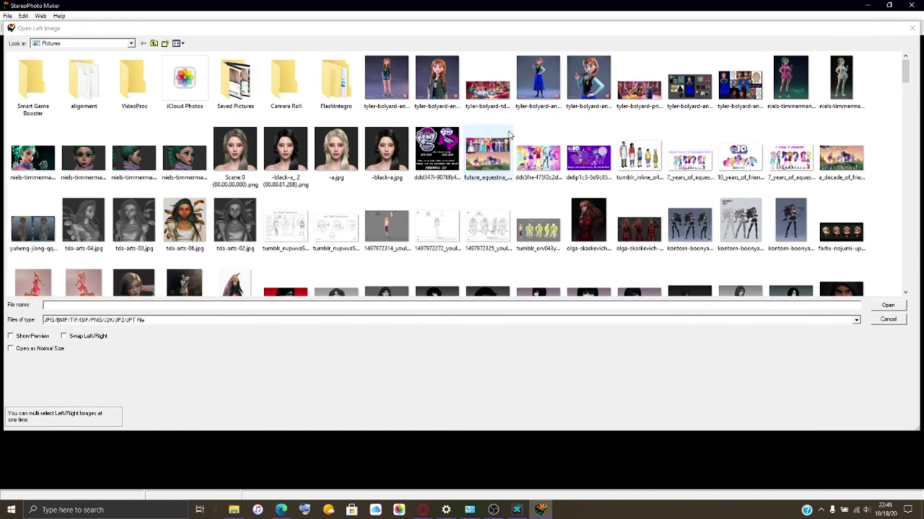
- Bring up the DivX Setup window and finish the DivX for Windows installation
mouse_move(516, 509)
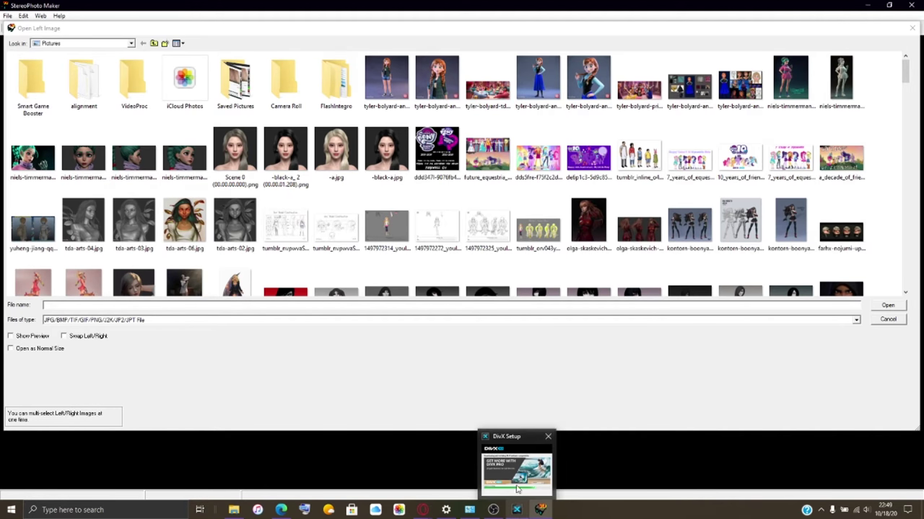
mouse_move(515, 475)
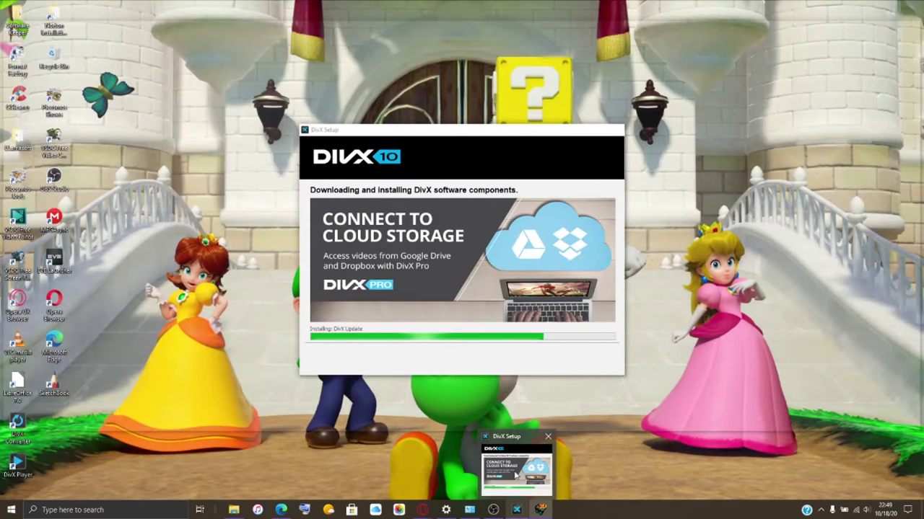
left_click(515, 475)
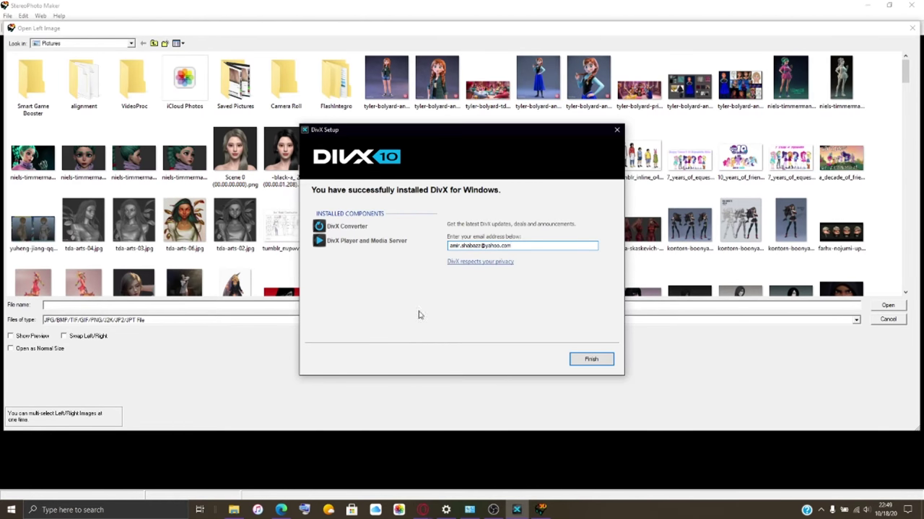
left_click(591, 360)
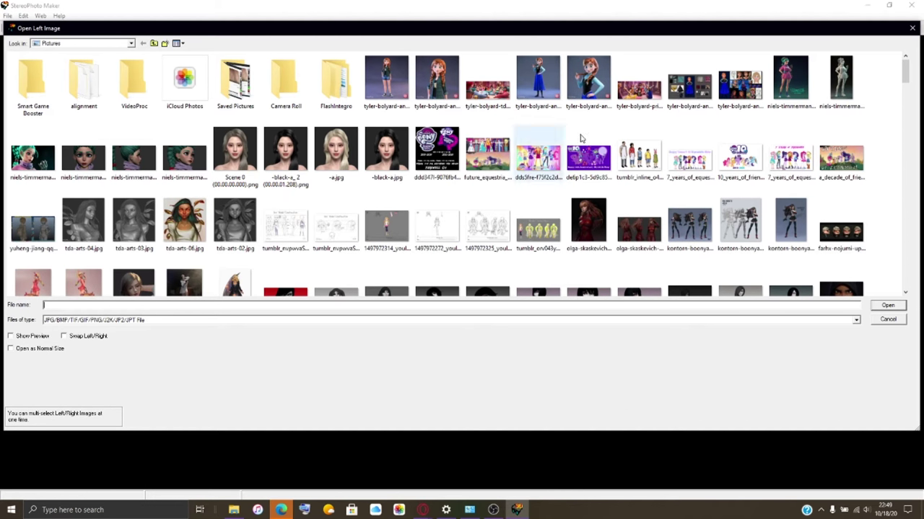
left_click(751, 79)
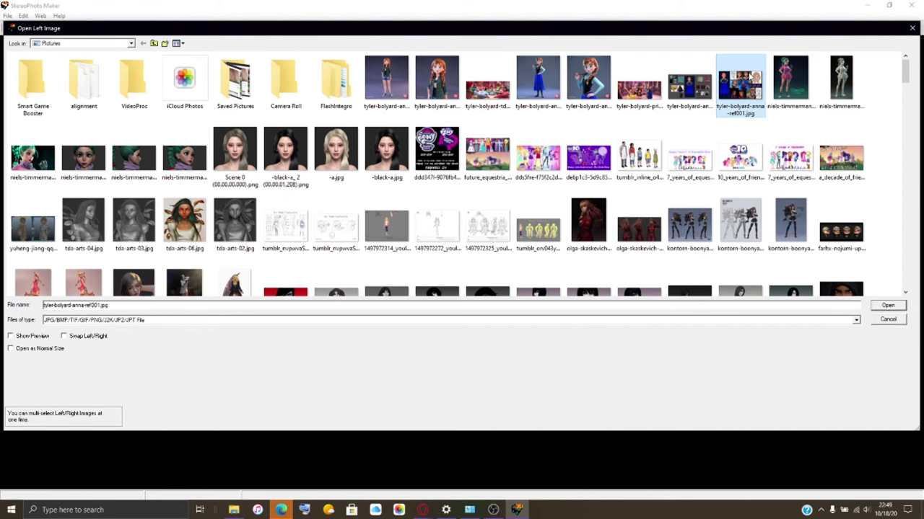
left_click(888, 306)
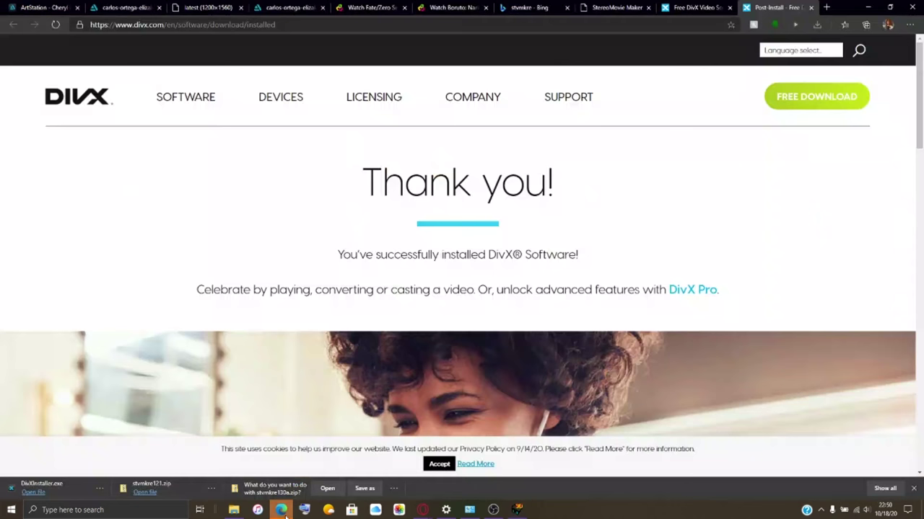
- Switch to Microsoft Edge, look over the DivX post-install page, and close both DivX tabs
scroll(591, 282, "down", 10)
scroll(606, 285, "up", 10)
left_click(811, 8)
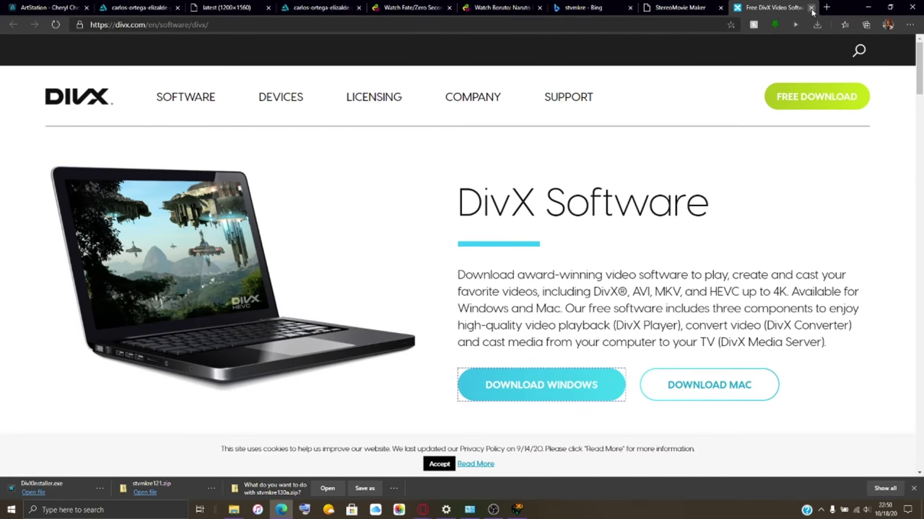
left_click(811, 8)
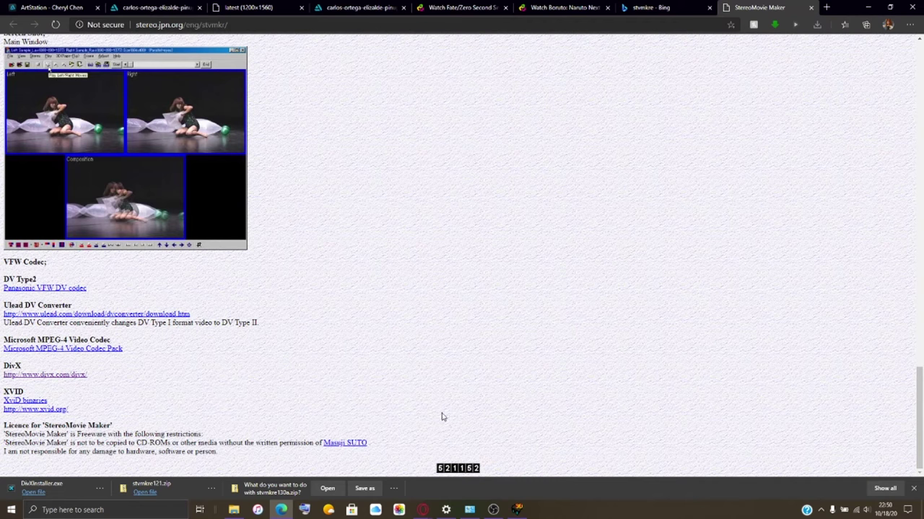
- Switch to File Explorer, go to the stvmkre130a folder, and launch StereoMovie Maker
left_click(193, 463)
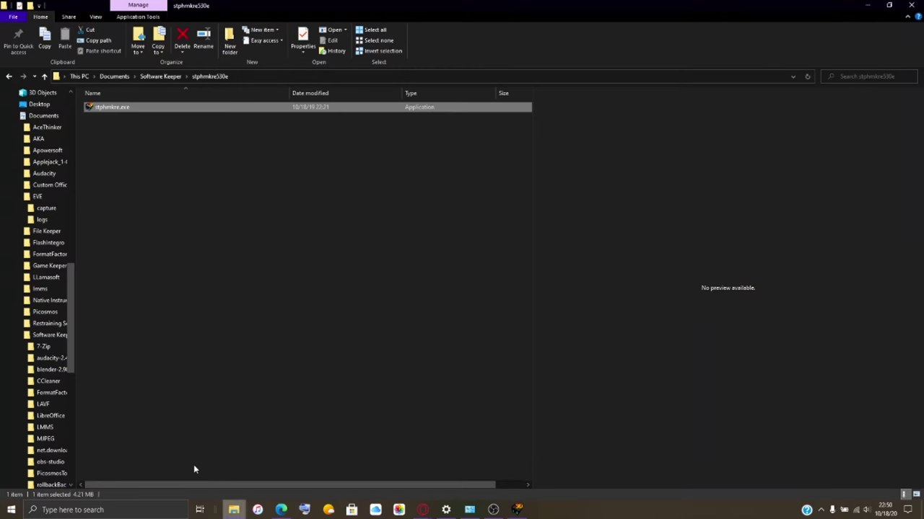
scroll(52, 339, "up", 10)
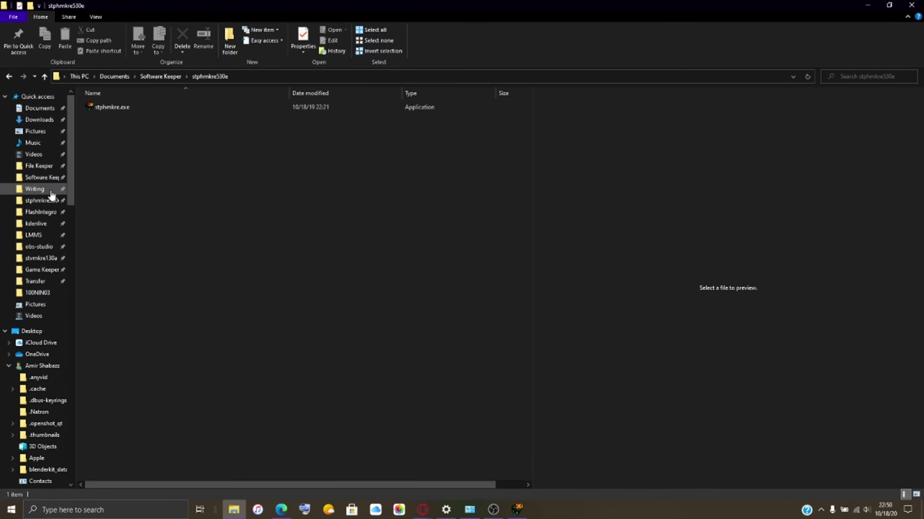
left_click(42, 258)
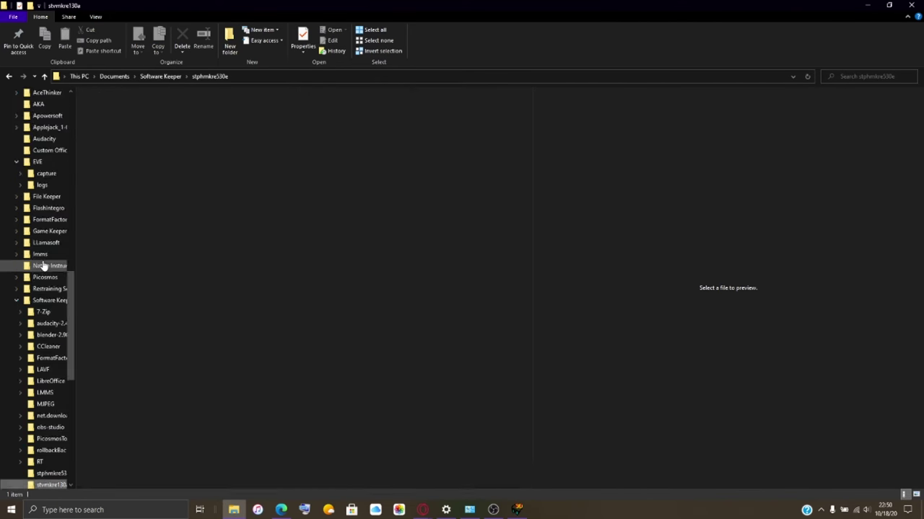
double_click(129, 110)
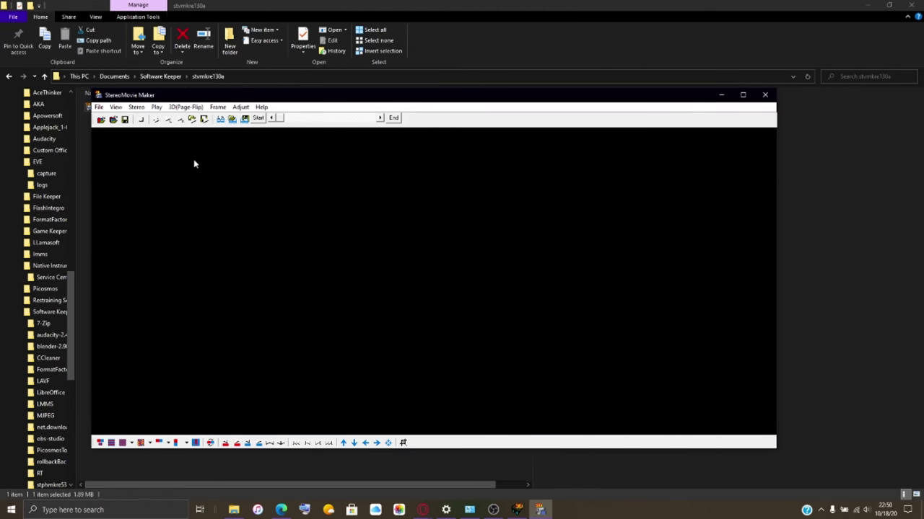
- Open annatt-closeup.avi from the Videos folder as both the left and the right movie
left_click(112, 120)
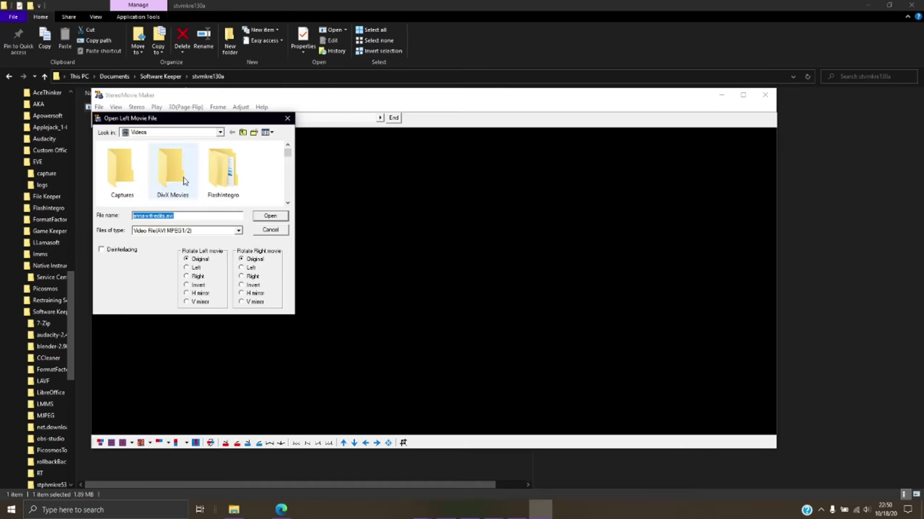
scroll(191, 198, "down", 2)
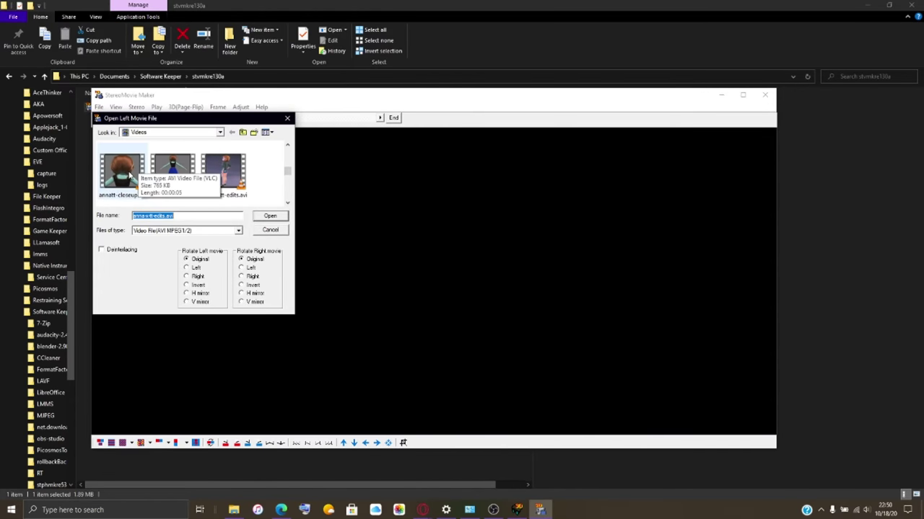
left_click(115, 184)
left_click(269, 215)
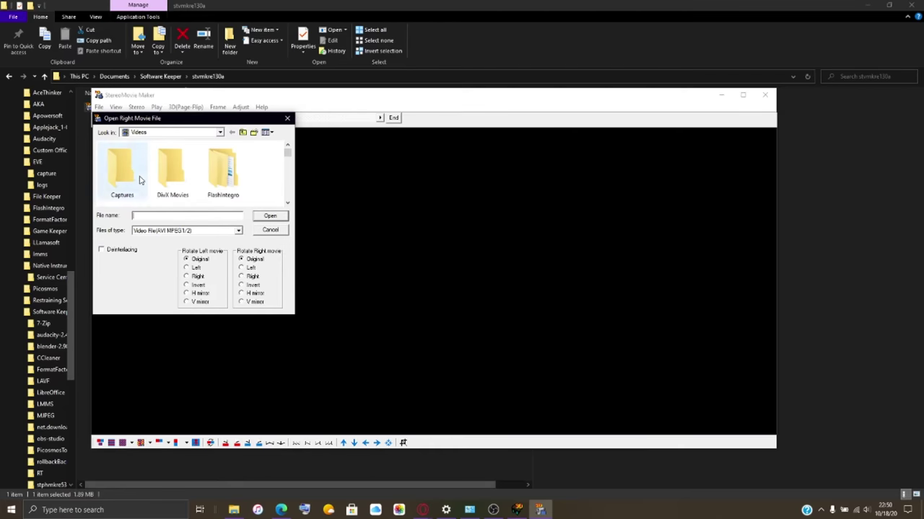
left_click(126, 176)
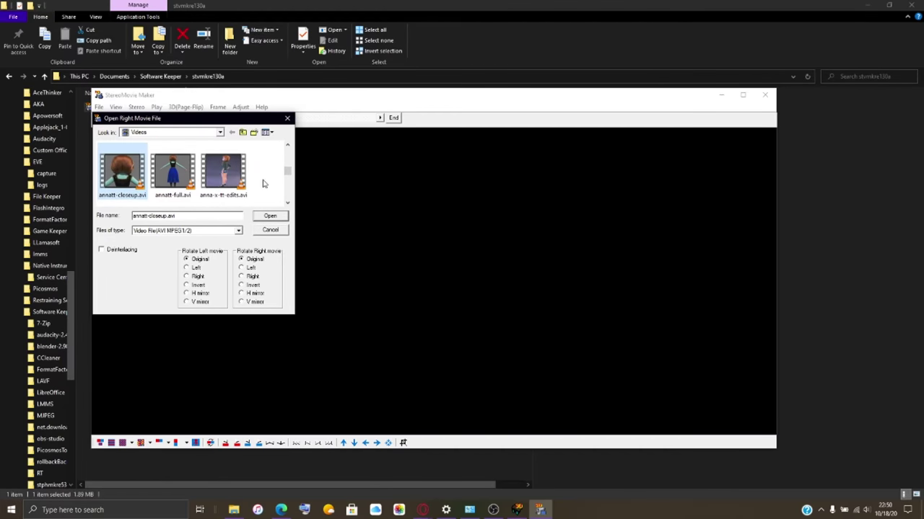
left_click(267, 217)
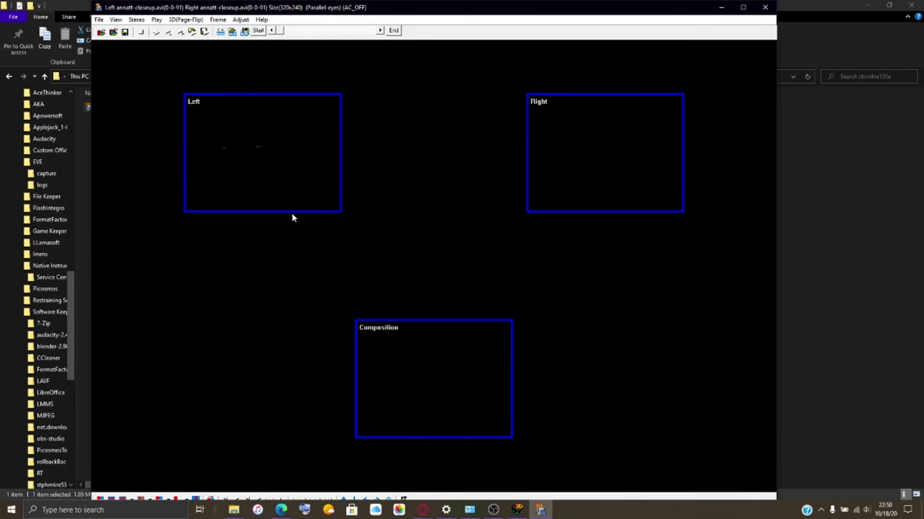
- Maximize the window, play the stereo movie and stop it, and close StereoMovie Maker
left_click(742, 8)
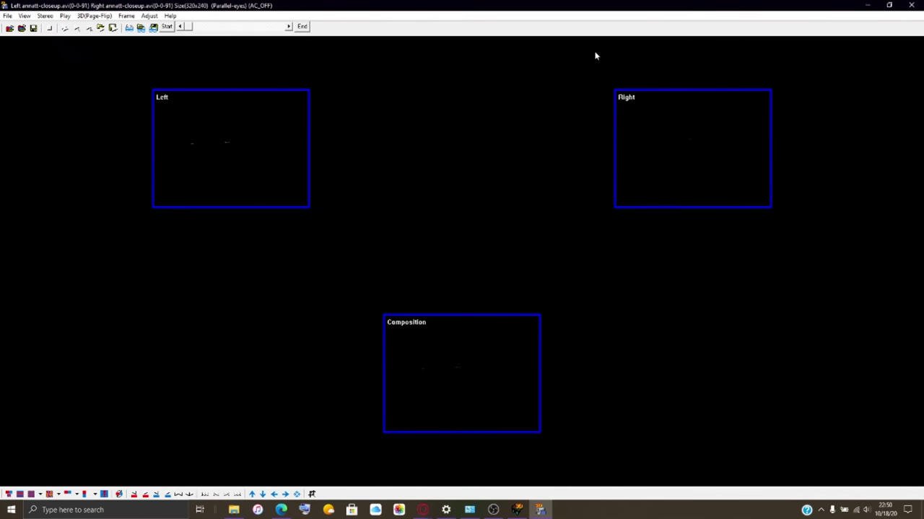
left_click(65, 28)
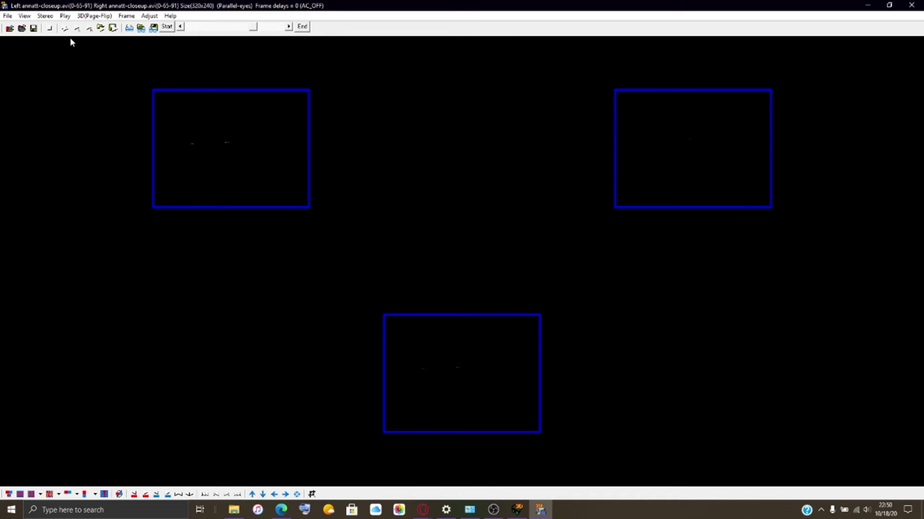
left_click(52, 28)
left_click(911, 5)
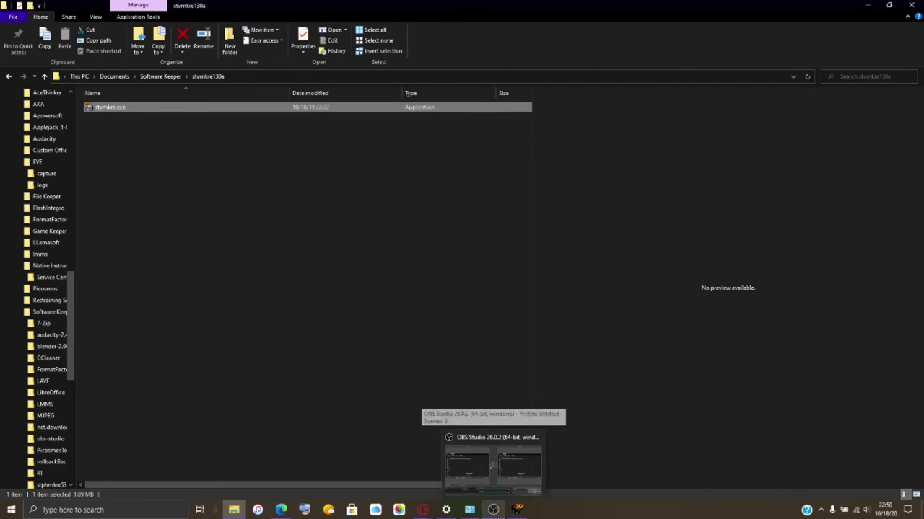
- Switch to StereoPhoto Maker, show the image pair in Adjustment View, and bring up a maximized Easy Adjustment window
left_click(517, 510)
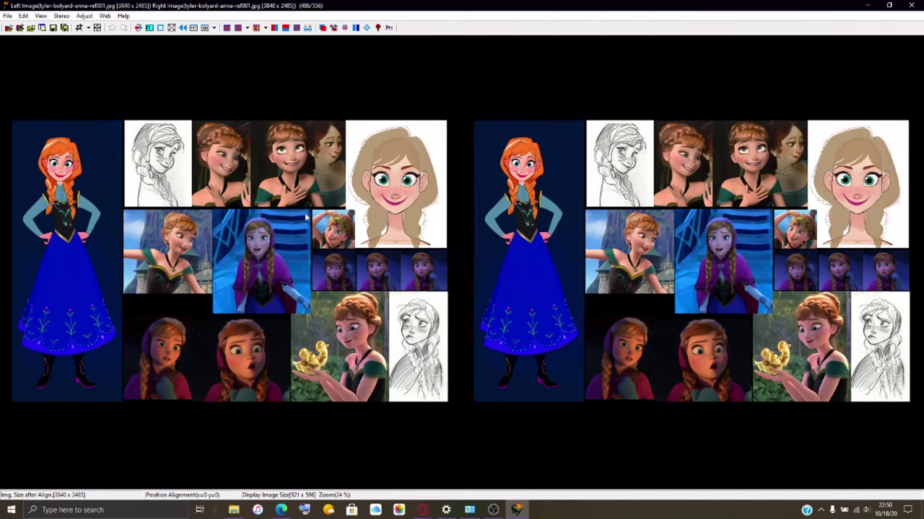
left_click(60, 16)
left_click(87, 28)
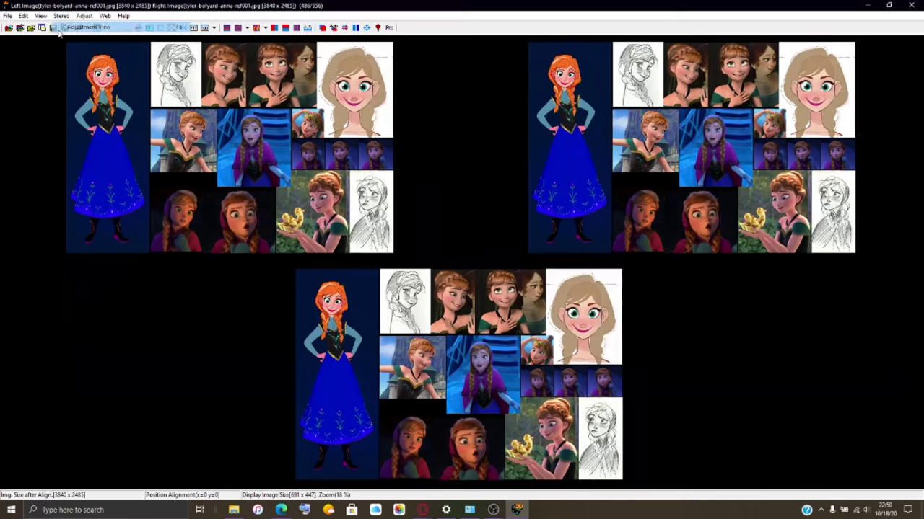
left_click(85, 16)
left_click(109, 26)
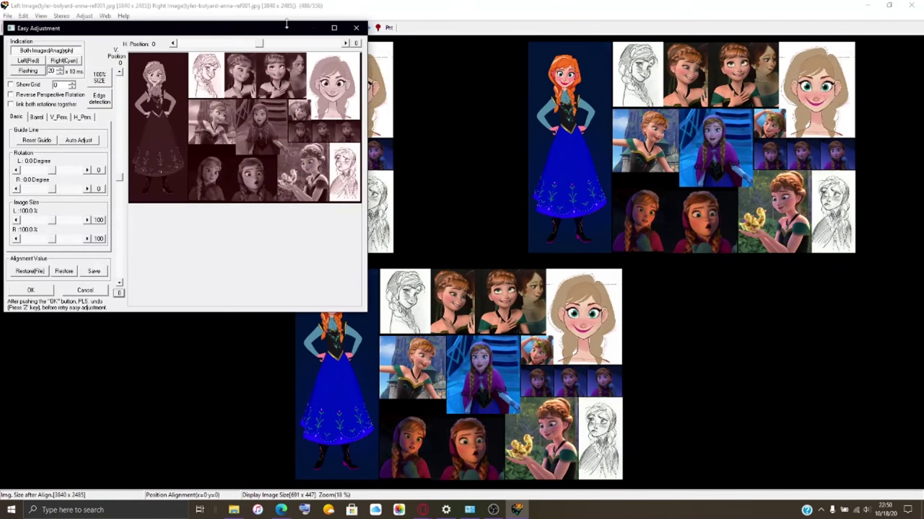
left_click(335, 28)
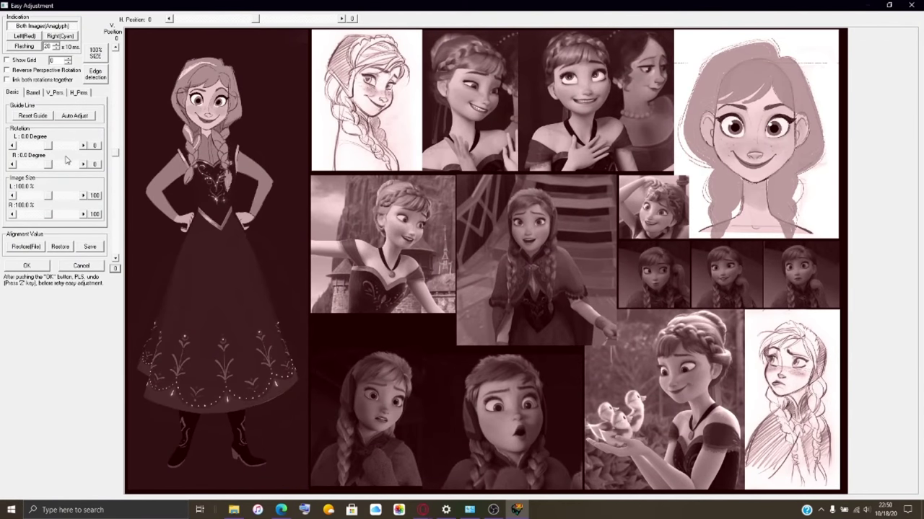
- Set the barrel distortion correction to 10.0 for the left image and about 4.8 for the right, and apply the adjustment
left_click(33, 93)
left_click_drag(48, 139, 52, 142)
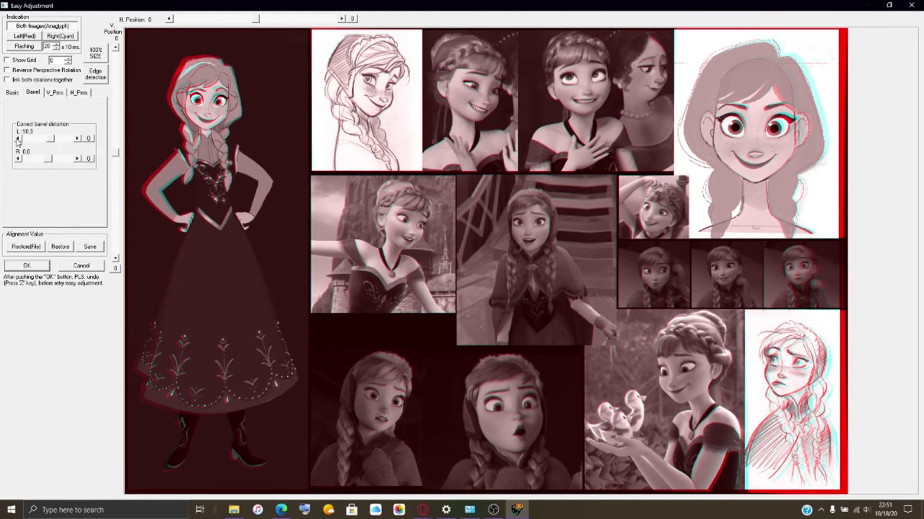
left_click(18, 139)
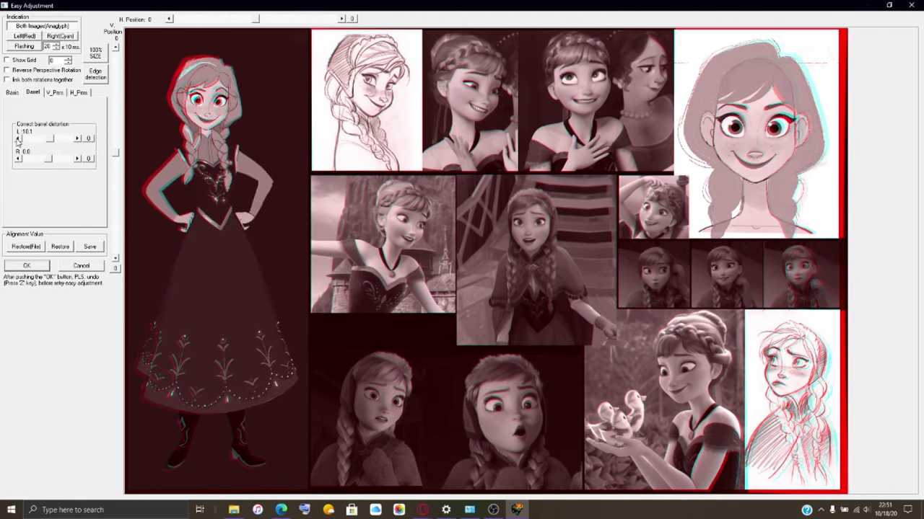
left_click(77, 158)
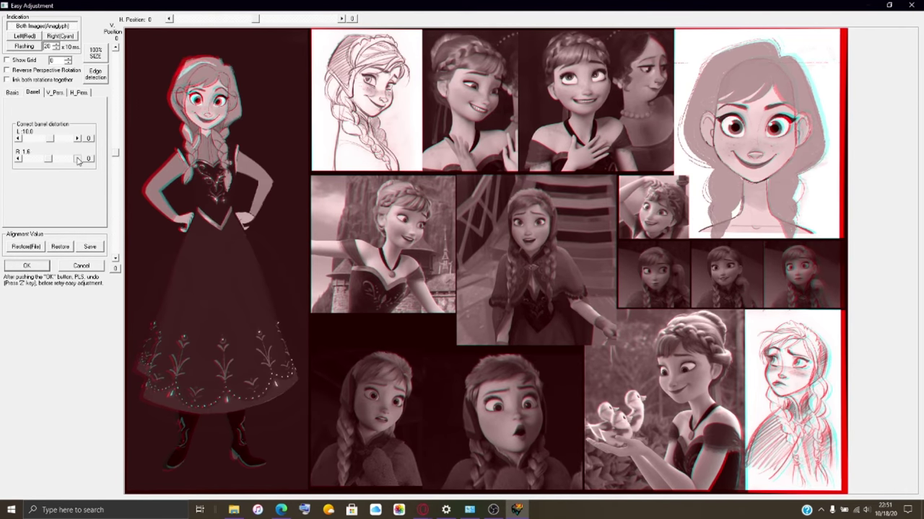
left_click(77, 158)
left_click(77, 159)
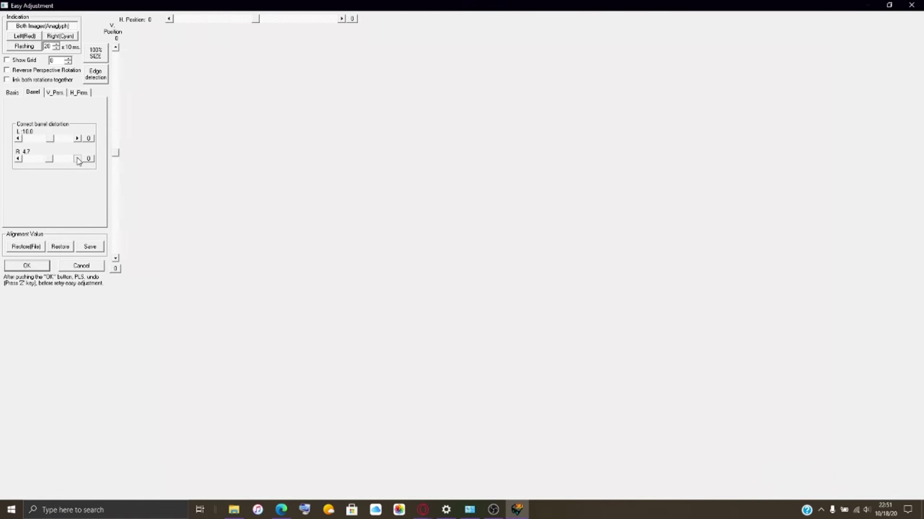
left_click(78, 158)
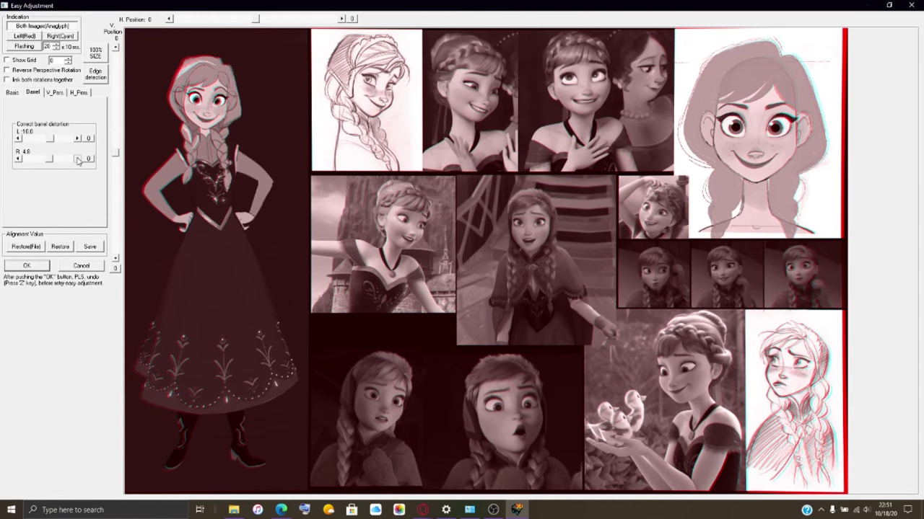
left_click(39, 268)
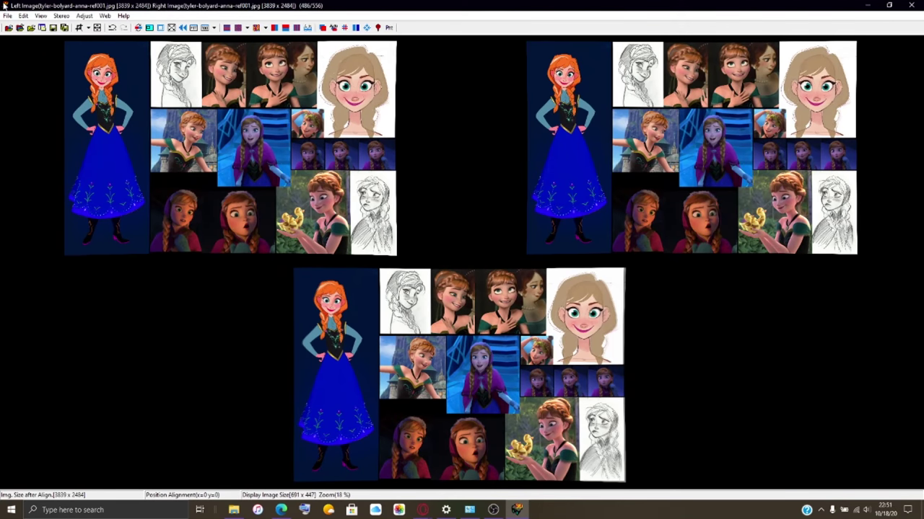
- Save the adjusted pair as MPO file HNI_0499.mpo in the 100NIN03 folder, following the existing HNI numbering
left_click(7, 15)
left_click(58, 91)
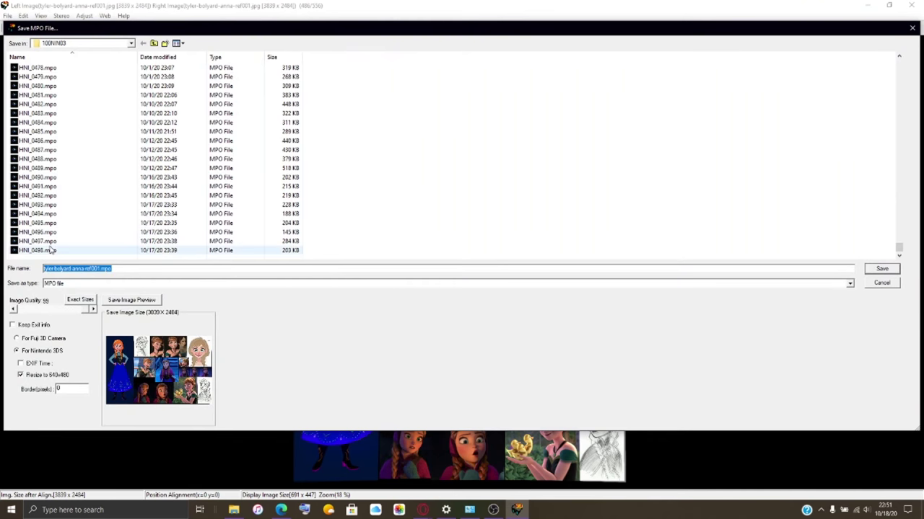
left_click(50, 251)
left_click(67, 268)
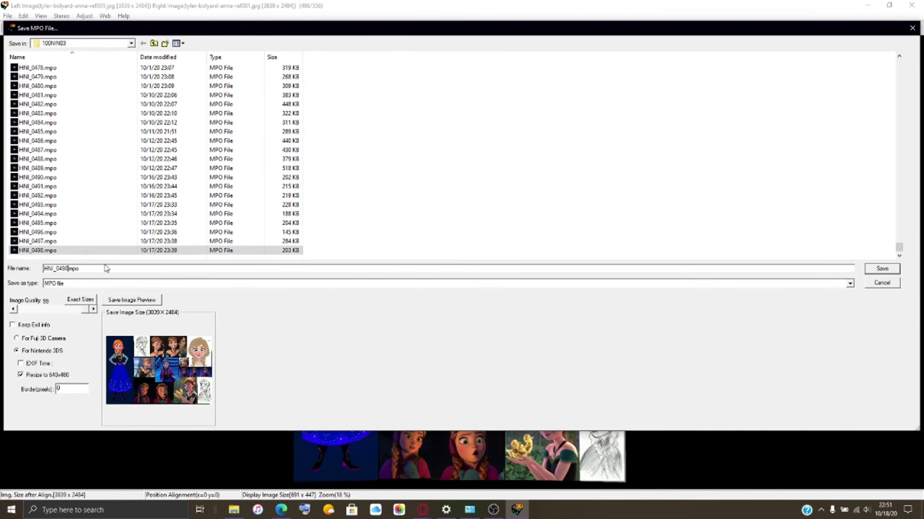
left_click_drag(105, 268, 42, 269)
key("Return")
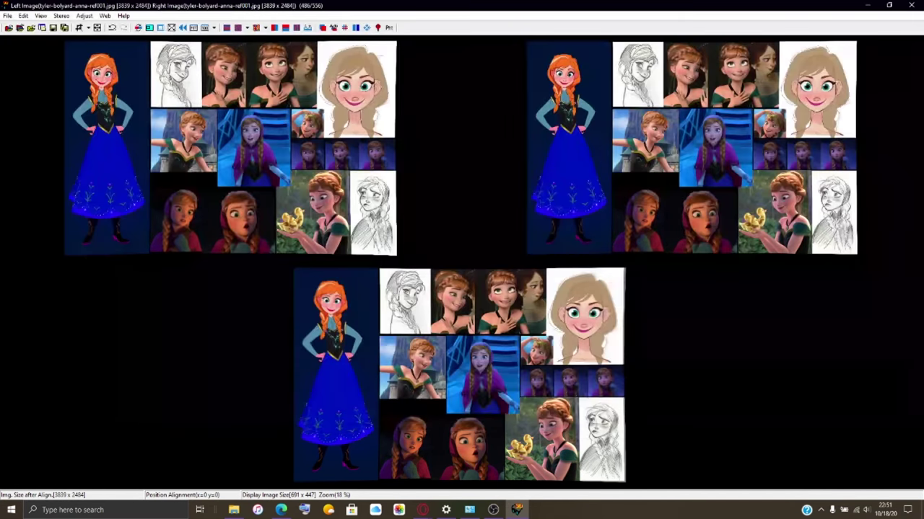
- Switch to File Explorer and go to the last files in the SD card's DCIM\100NIN03 folder
mouse_move(234, 510)
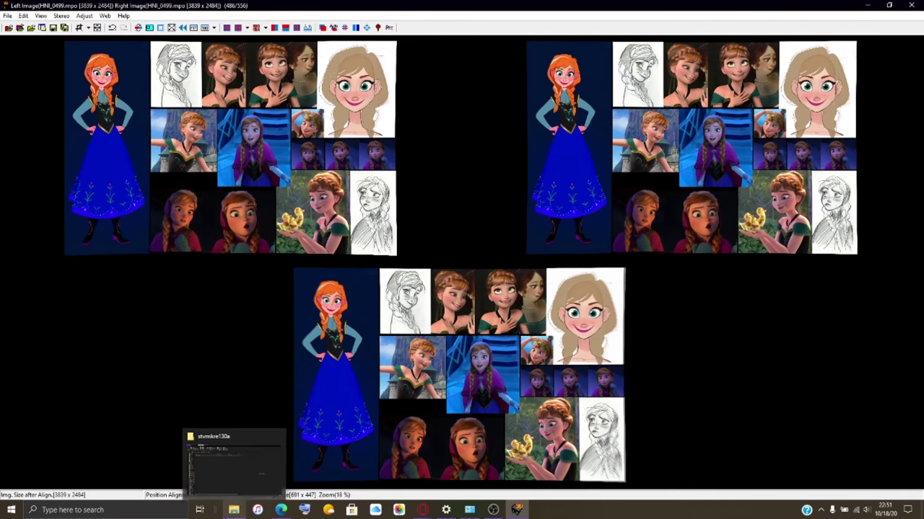
left_click(236, 476)
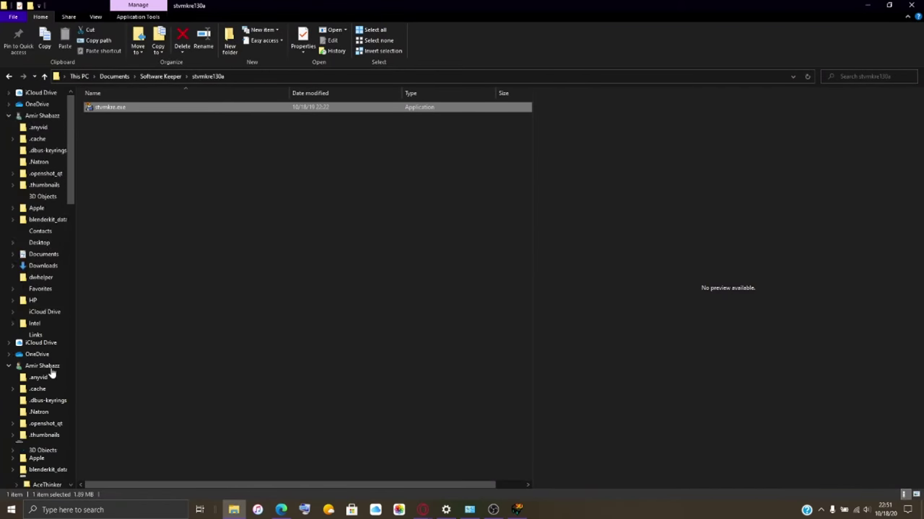
scroll(49, 356, "down", 5)
left_click(41, 266)
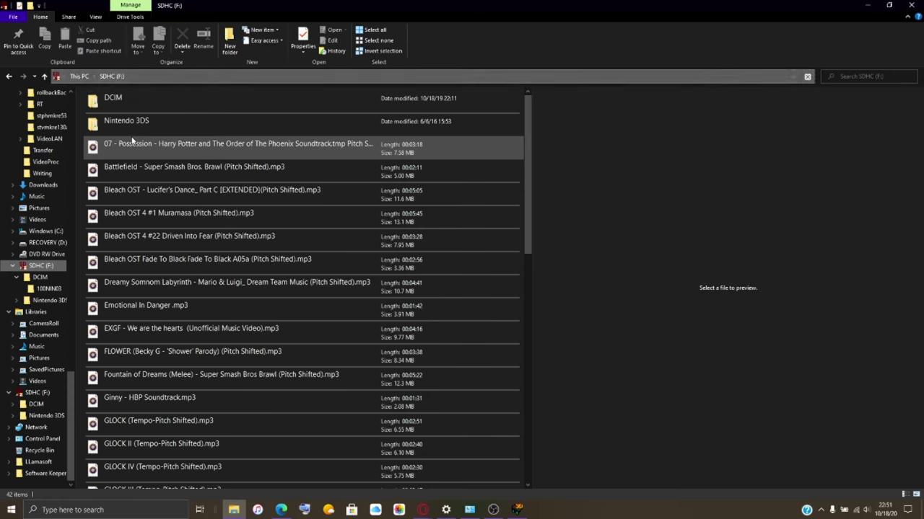
double_click(186, 106)
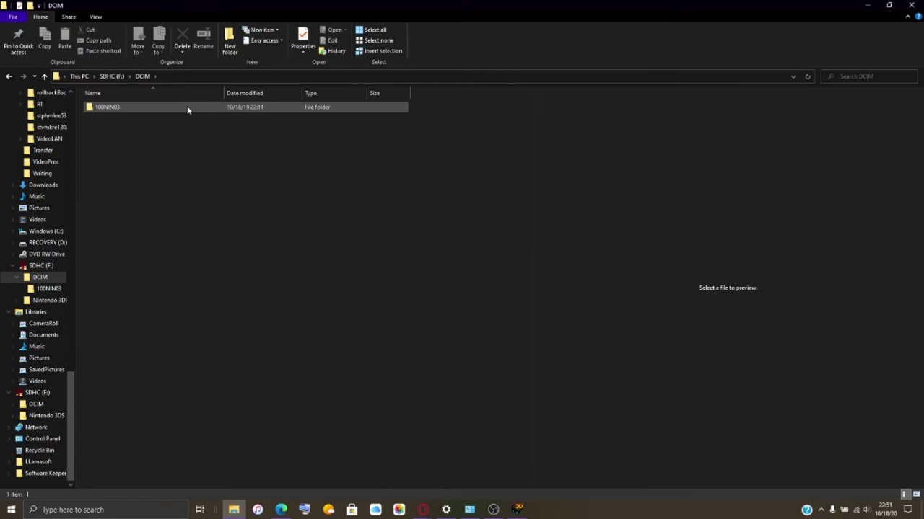
double_click(187, 106)
scroll(189, 127, "down", 20)
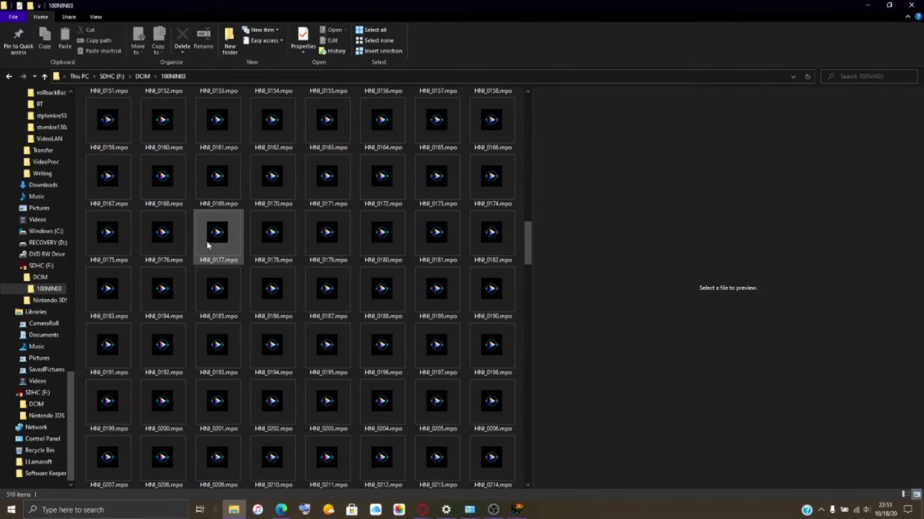
scroll(210, 248, "down", 1)
- Permanently delete HNI_0499.avitmp.avi from the 100NIN03 folder
left_click(323, 464)
left_click(185, 54)
left_click(216, 80)
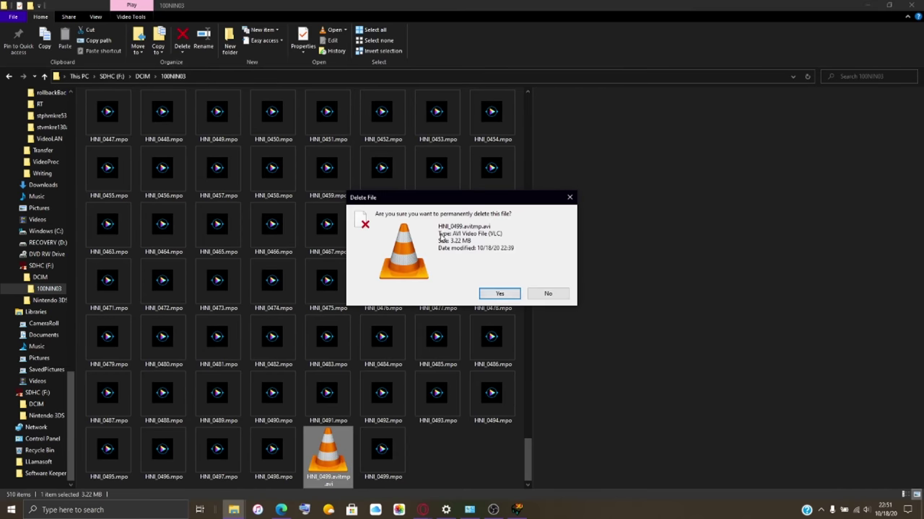
left_click(498, 294)
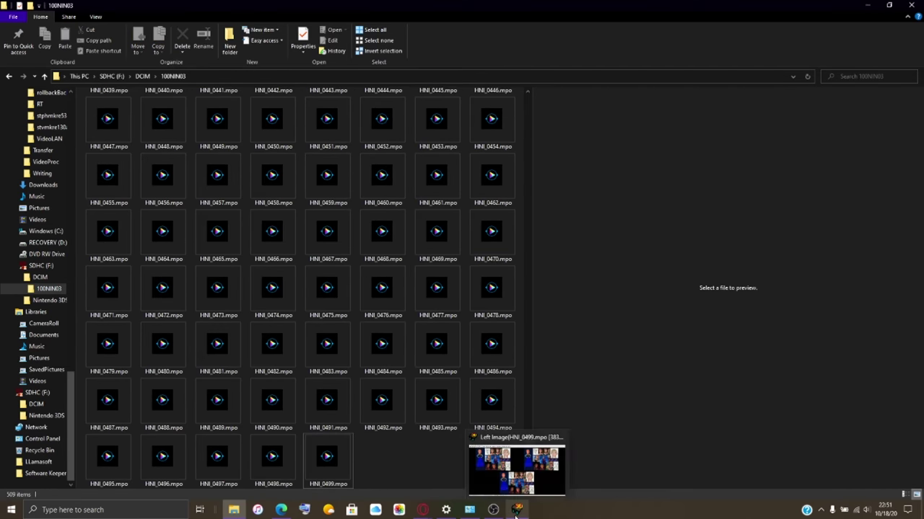
left_click(517, 511)
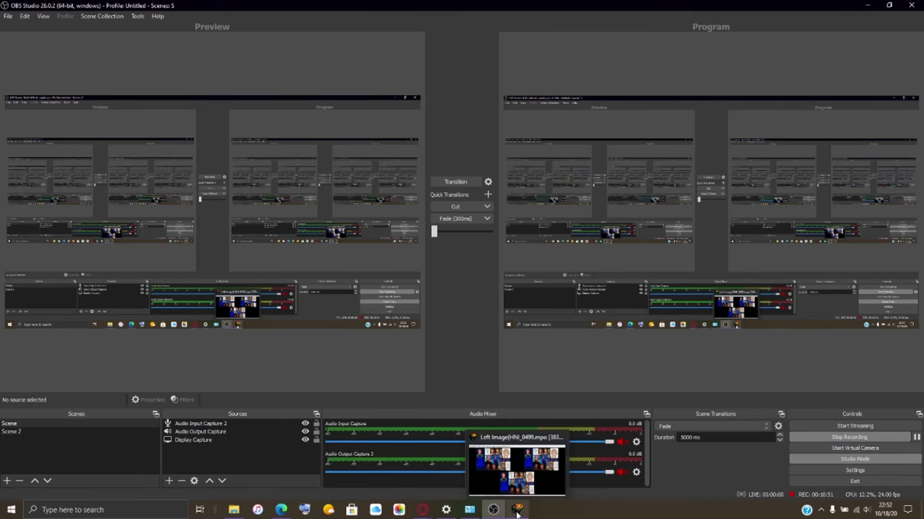
left_click(516, 511)
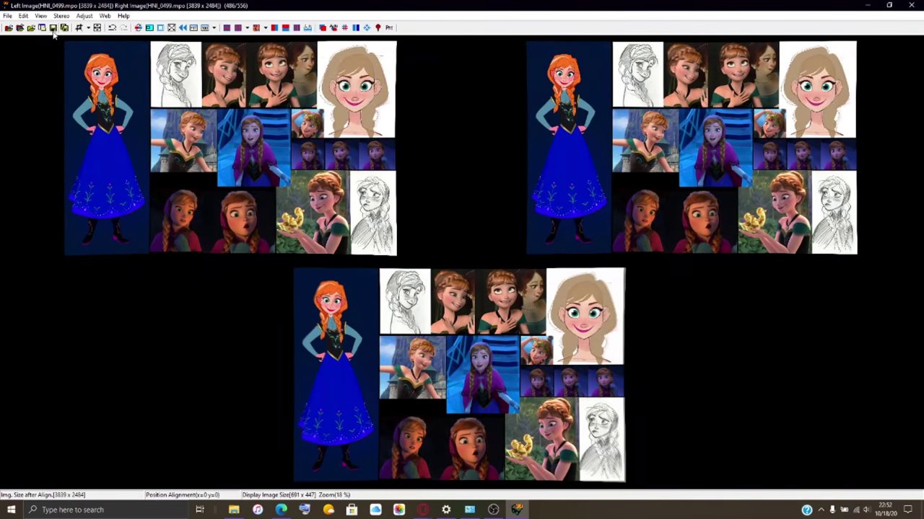
left_click(20, 28)
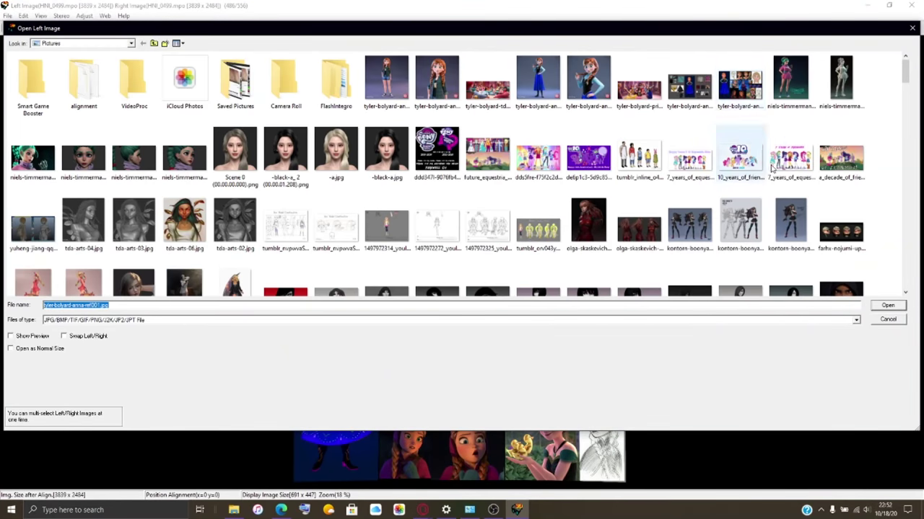
left_click(703, 92)
left_click(893, 307)
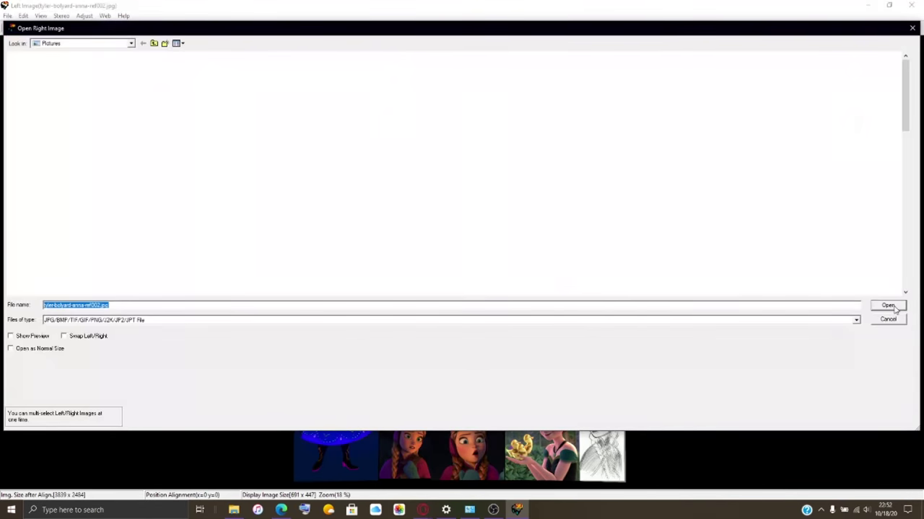
left_click(893, 307)
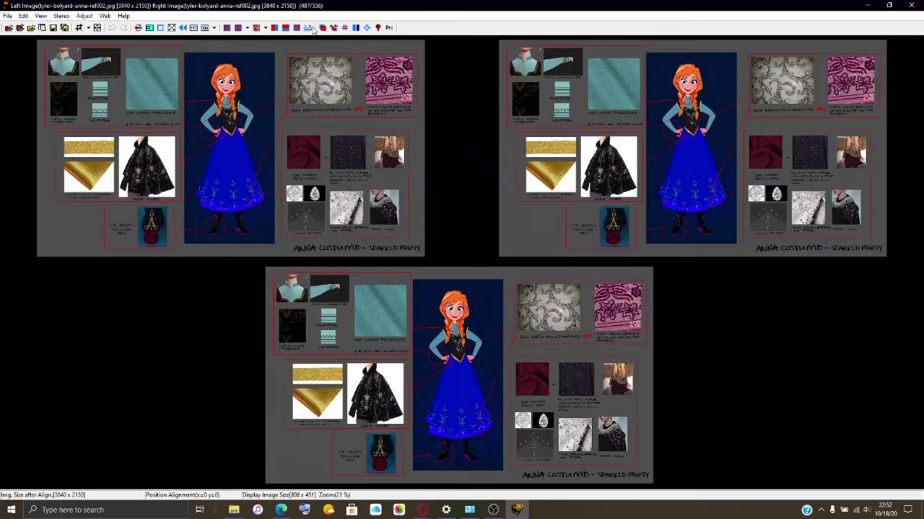
- Start Easy Adjustment, show the whole image instead of 100% size, and set the left image's barrel distortion correction to -16.0
left_click(322, 28)
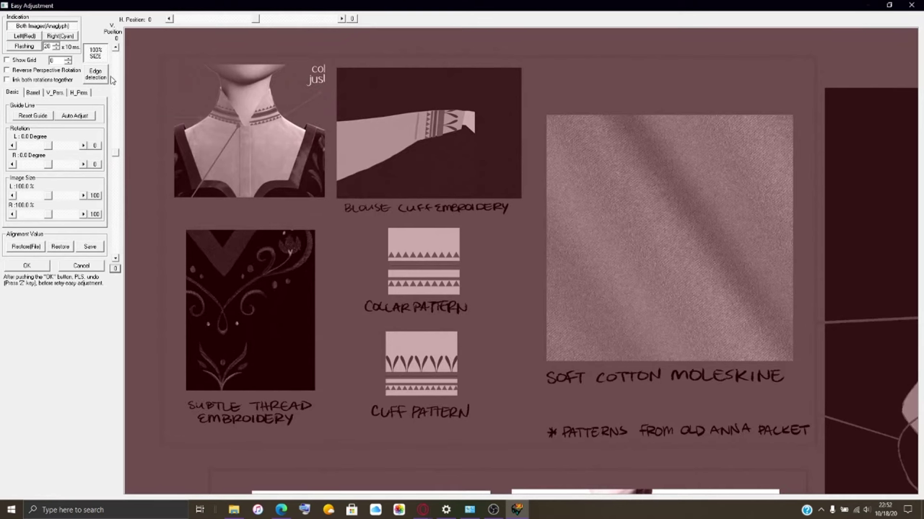
left_click(95, 53)
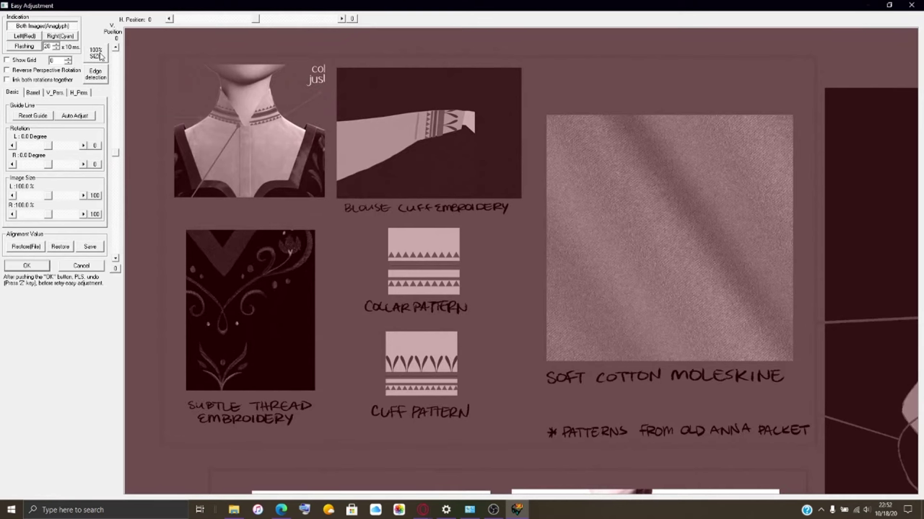
left_click(33, 93)
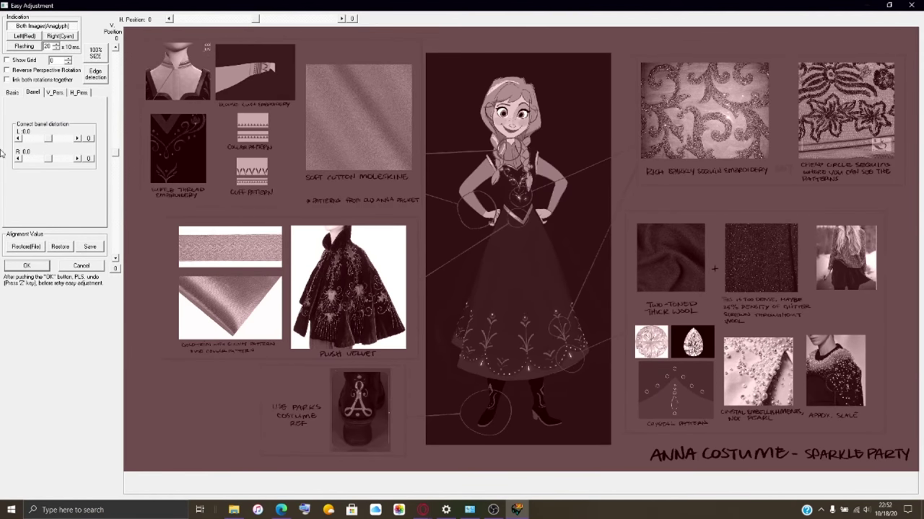
left_click(19, 138)
left_click(19, 138)
left_click(18, 138)
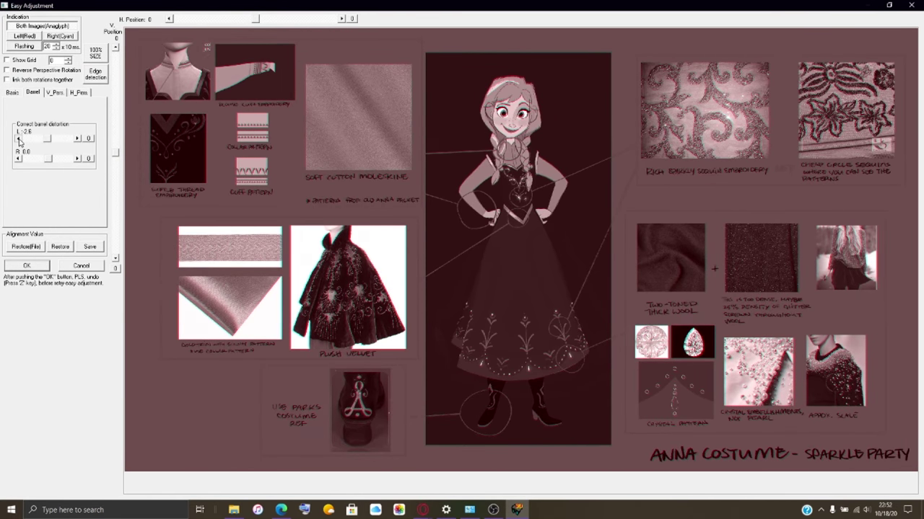
left_click(18, 139)
left_click(19, 139)
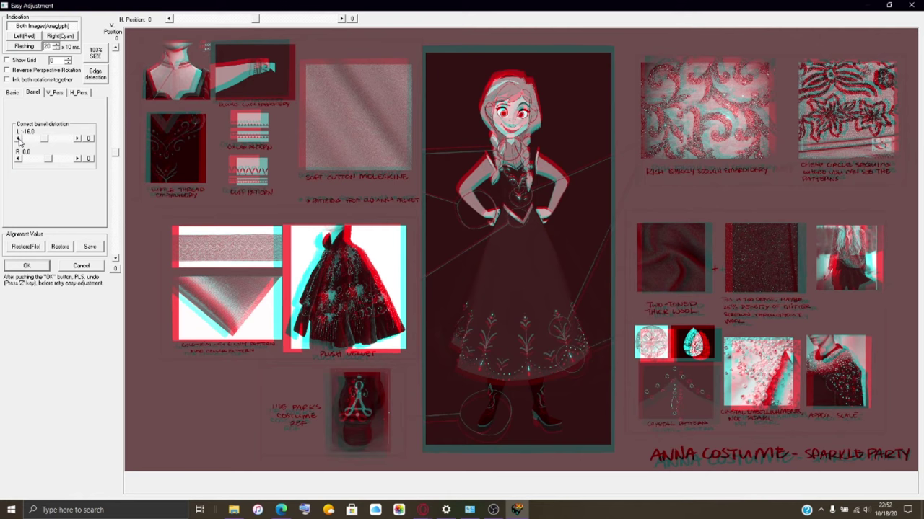
- Set the right image's barrel distortion correction to about -8 and apply the adjustment
left_click(18, 159)
left_click(17, 159)
left_click(18, 159)
left_click(18, 159)
left_click(17, 158)
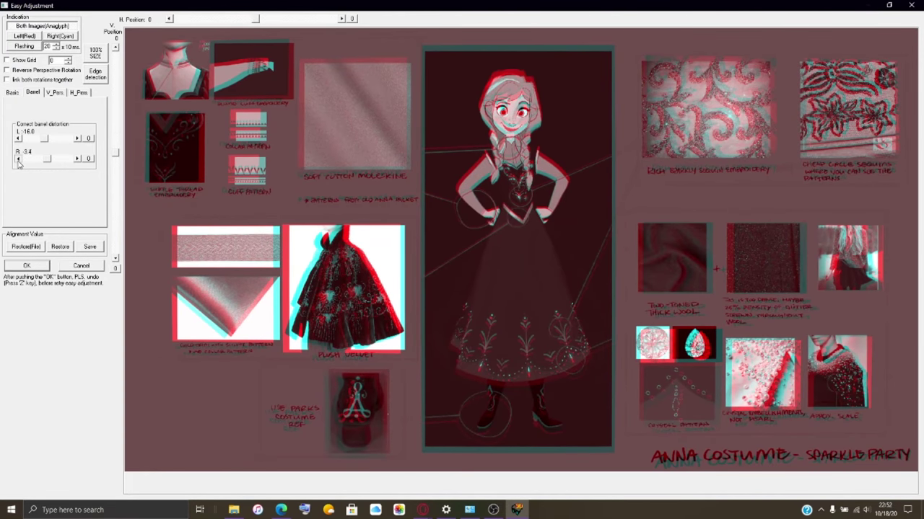
left_click(17, 158)
left_click(17, 158)
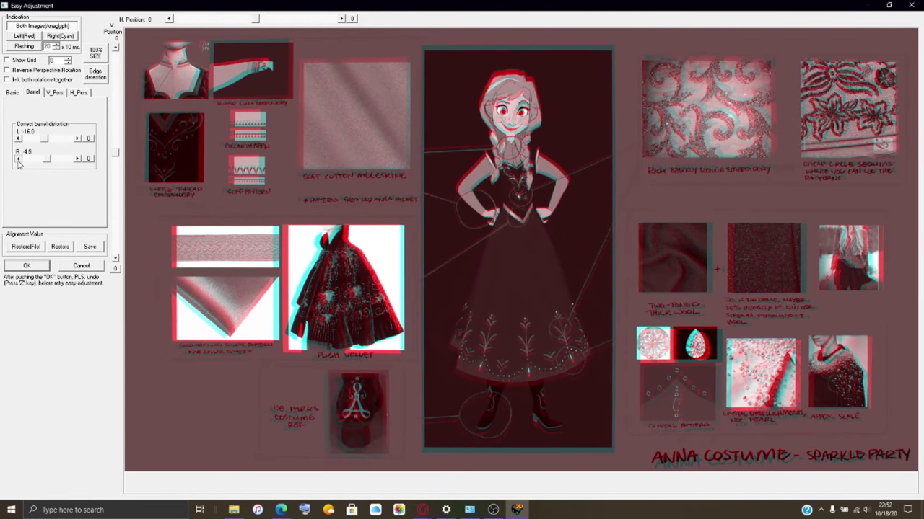
left_click(18, 159)
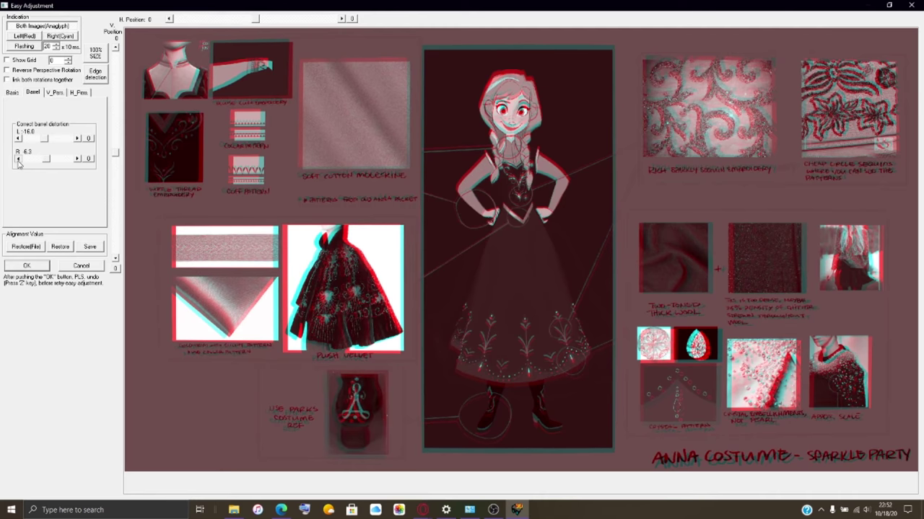
left_click(17, 161)
left_click(17, 160)
left_click(17, 160)
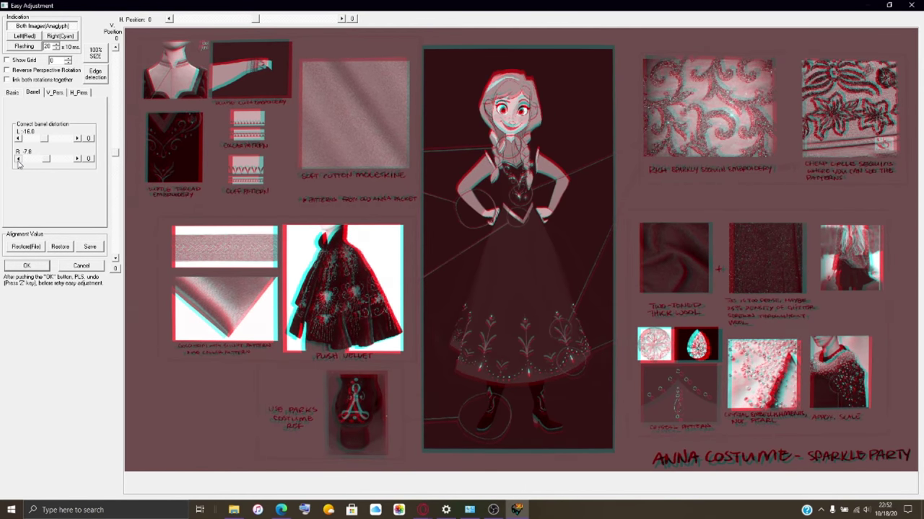
left_click(28, 272)
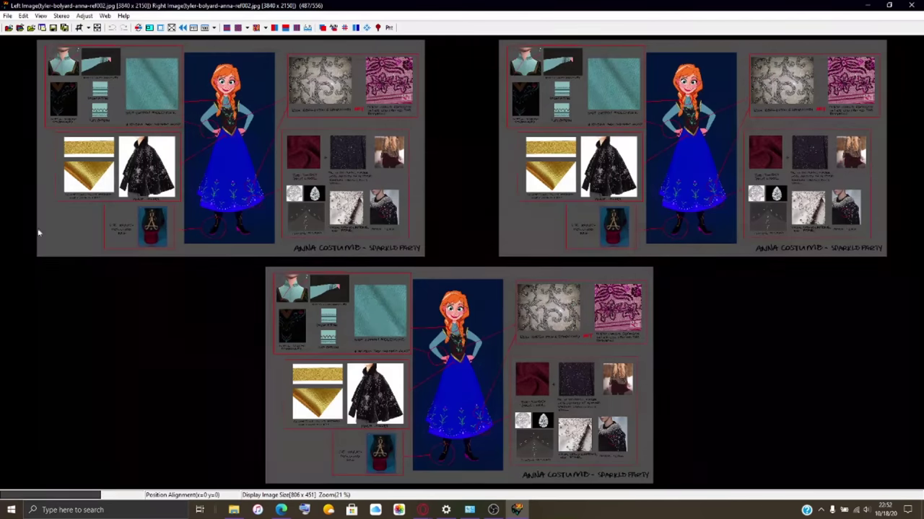
- Save the adjusted pair as MPO file HNI_0500.mpo in the 100NIN03 folder
left_click(8, 16)
left_click(58, 90)
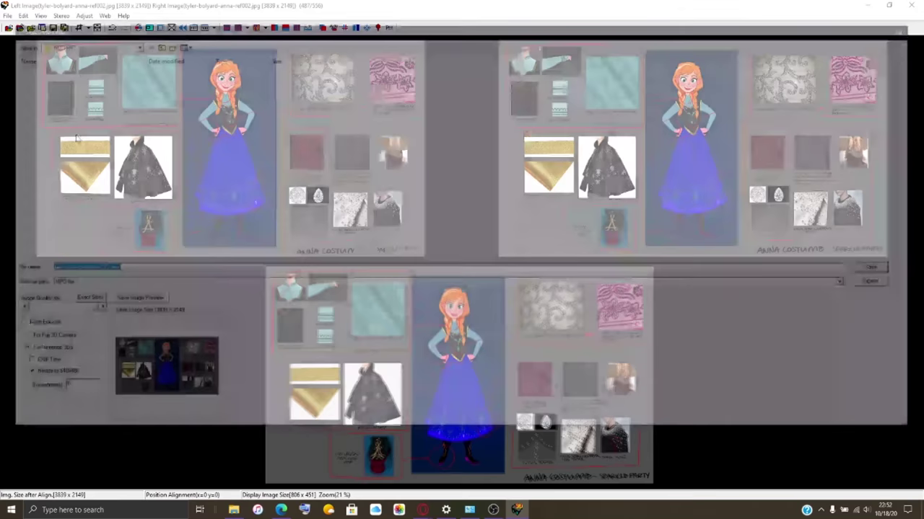
left_click(50, 250)
left_click(68, 269)
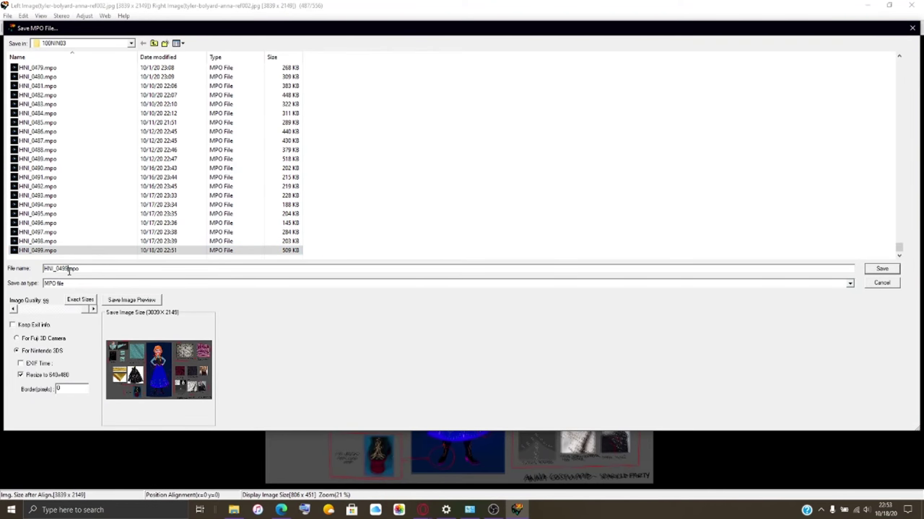
key("BackSpace")
key("BackSpace")
type("50")
key("Return")
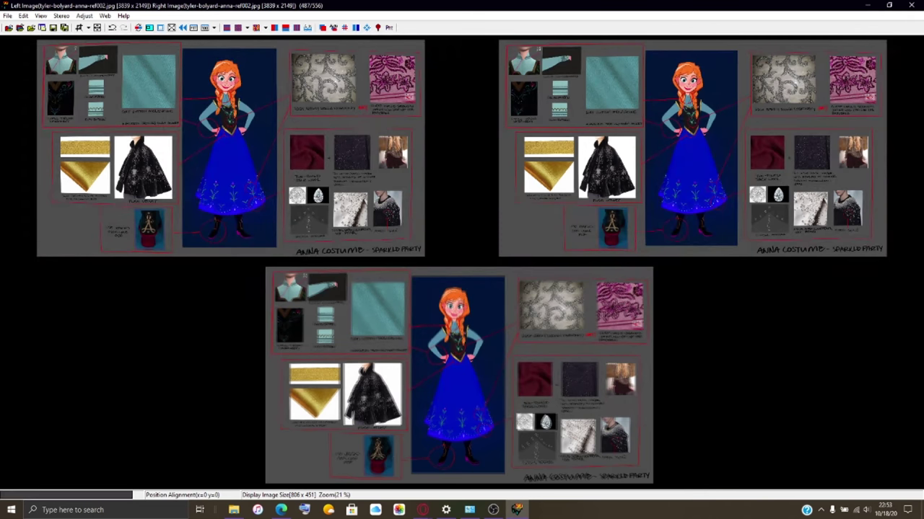
left_click(20, 28)
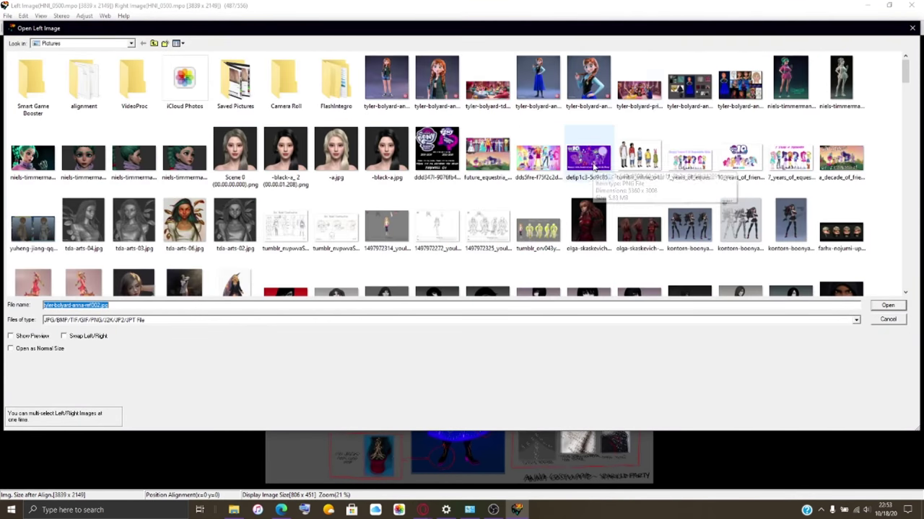
left_click(641, 92)
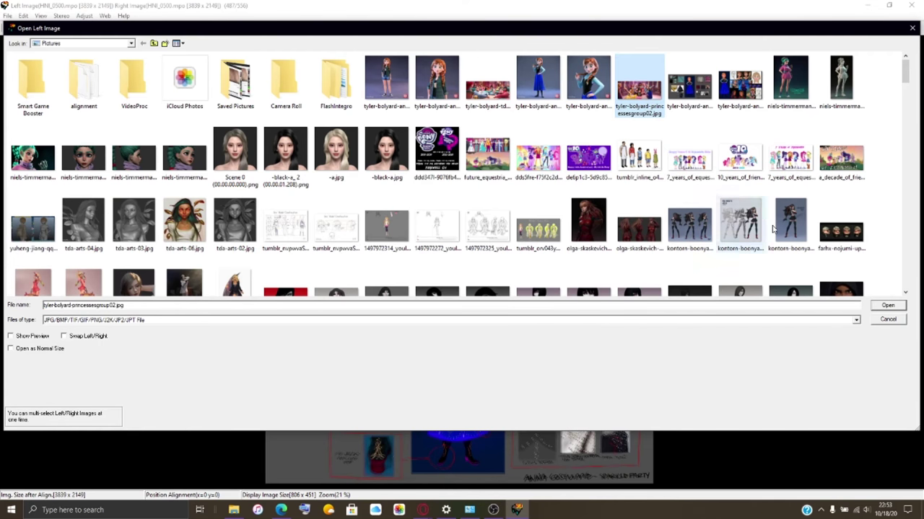
left_click(895, 305)
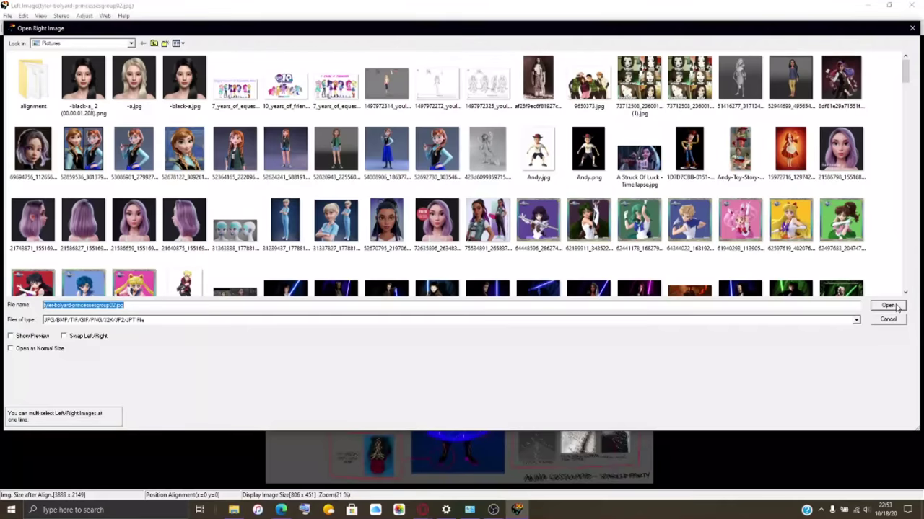
left_click(894, 306)
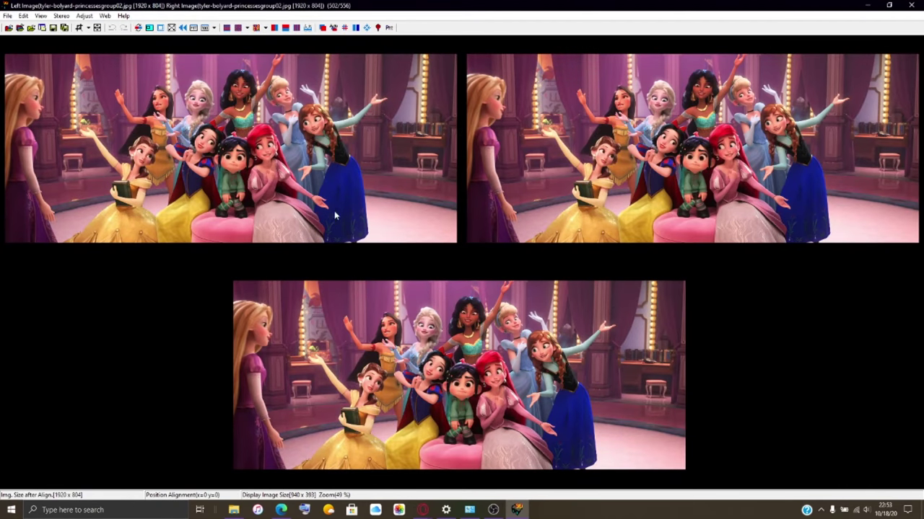
- Start Easy Adjustment for the princess group pair and set the left image's barrel distortion correction to 20.0
left_click(323, 28)
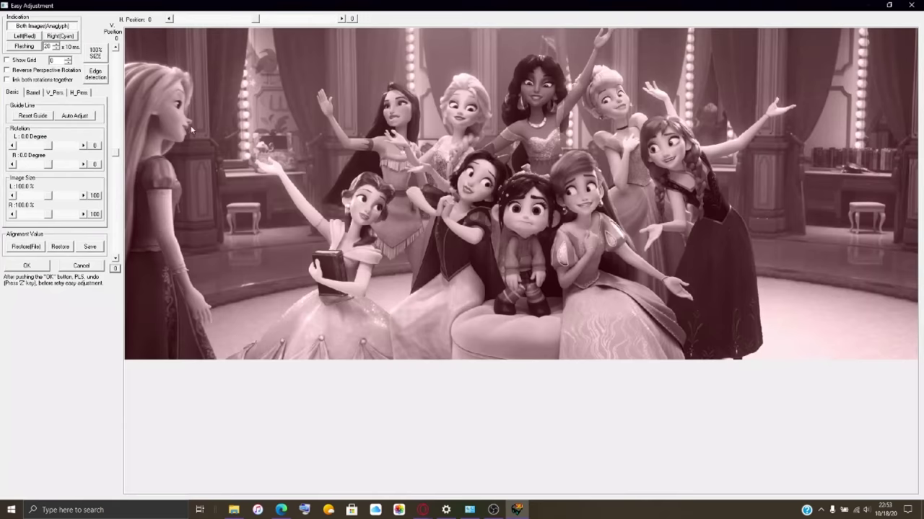
left_click(32, 92)
left_click_drag(47, 140, 52, 145)
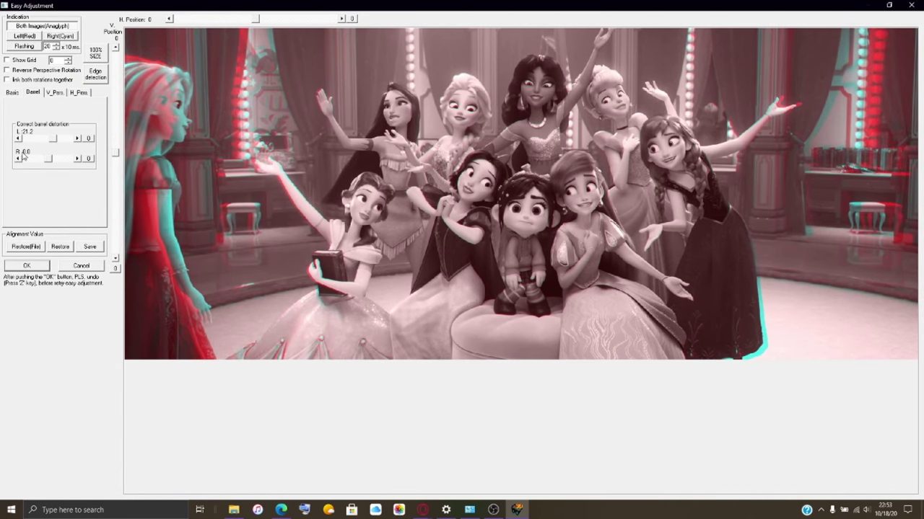
left_click(18, 139)
left_click(18, 139)
left_click(18, 138)
left_click(18, 139)
left_click(18, 138)
left_click(18, 138)
- Set the right image's barrel distortion correction to 10.0 and apply the adjustment to the princess group pair
left_click_drag(47, 159, 51, 163)
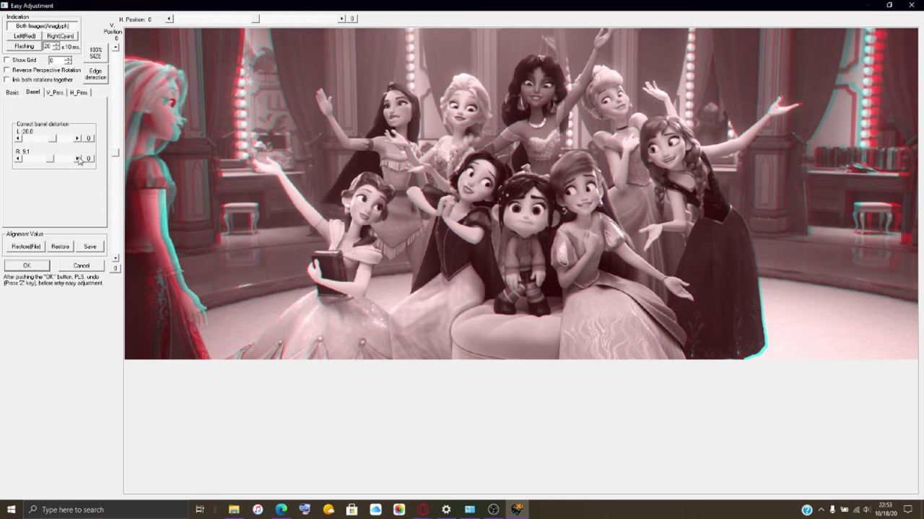
left_click(80, 158)
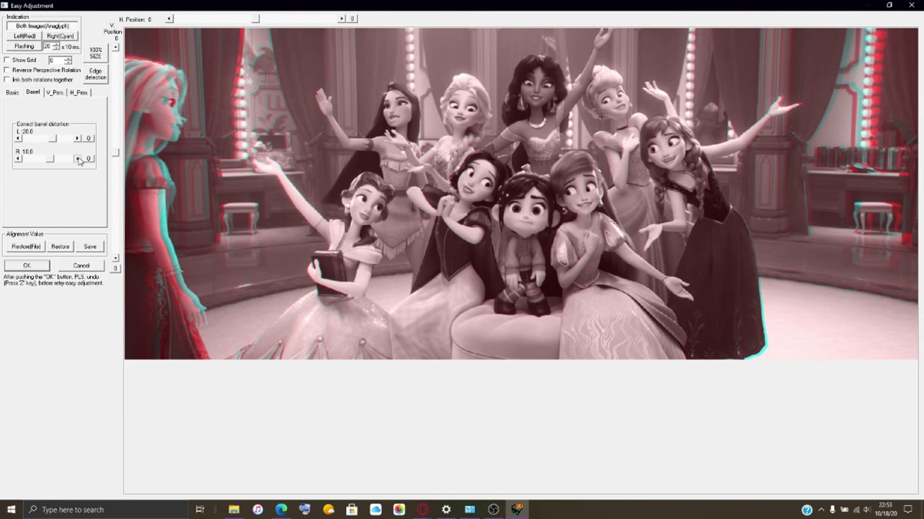
left_click(39, 267)
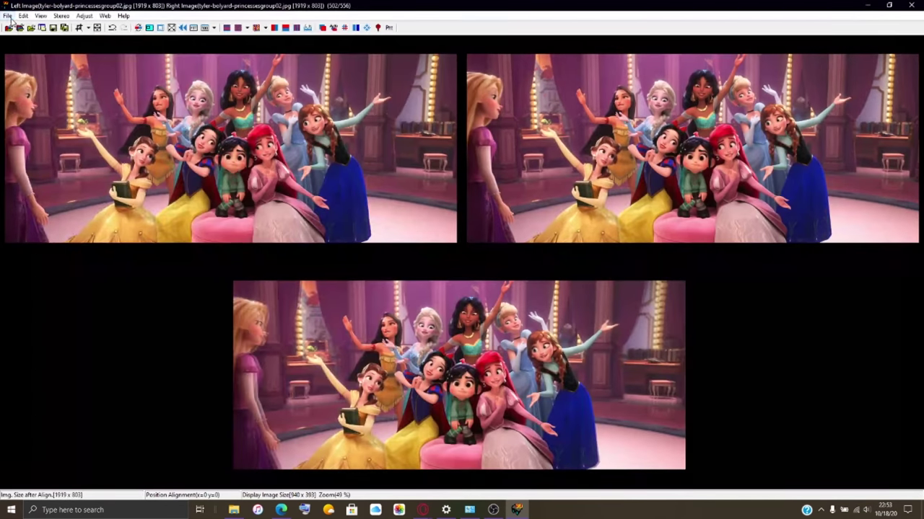
- Save the princess group pair as MPO file HNI_0501.mpo in the 100NIN03 folder
left_click(9, 16)
left_click(57, 90)
scroll(43, 180, "down", 15)
left_click(41, 251)
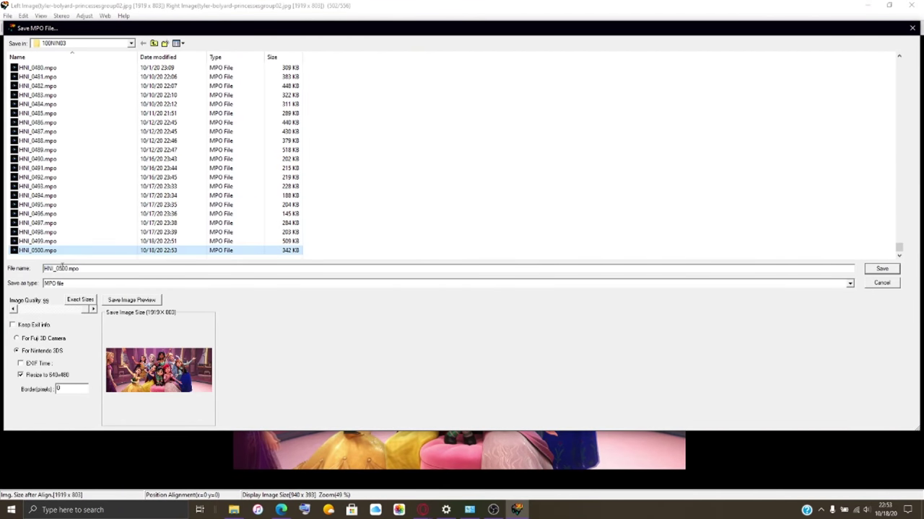
left_click(66, 268)
key("BackSpace")
type("1")
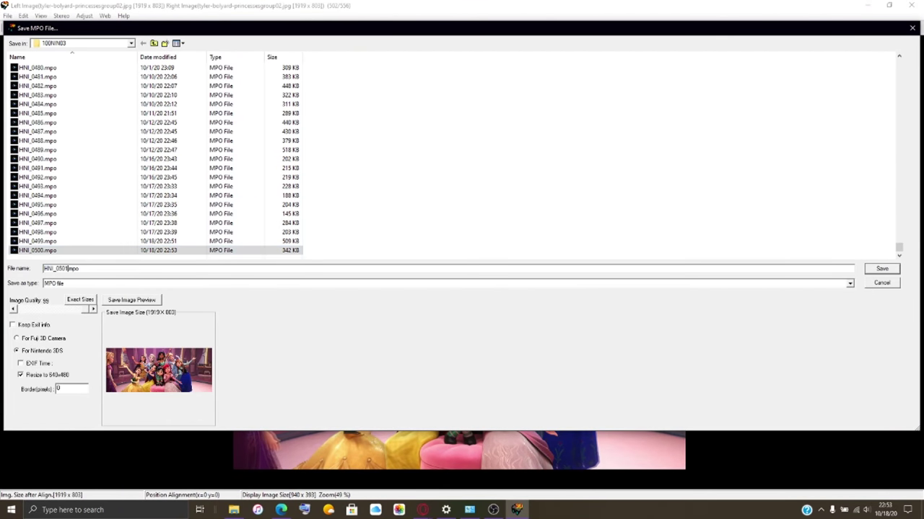
key("Return")
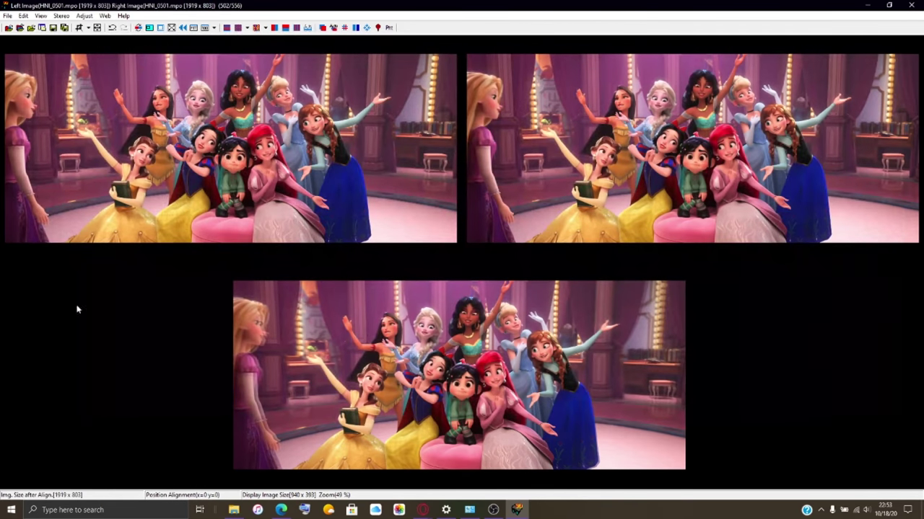
- Open tyler-bolyard-annacu-logos-edit.jpg from the Pictures folder as both the left and the right image
left_click(20, 29)
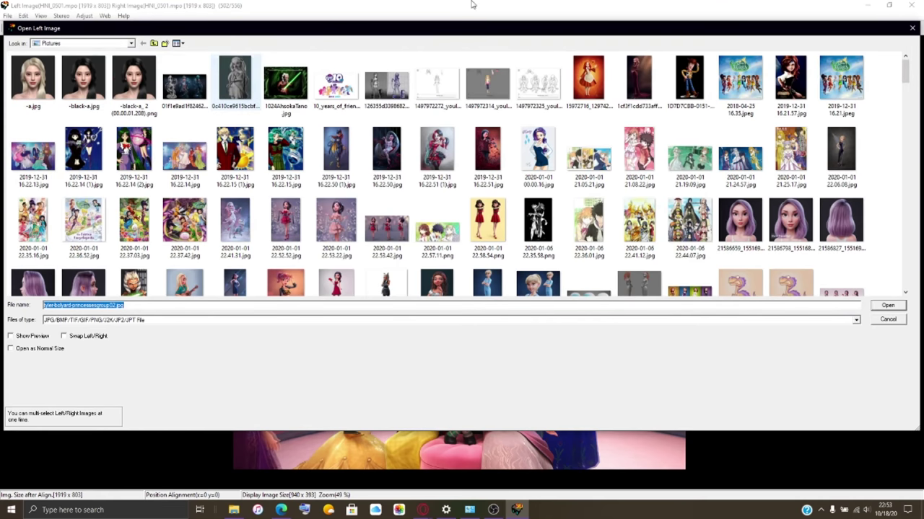
double_click(597, 83)
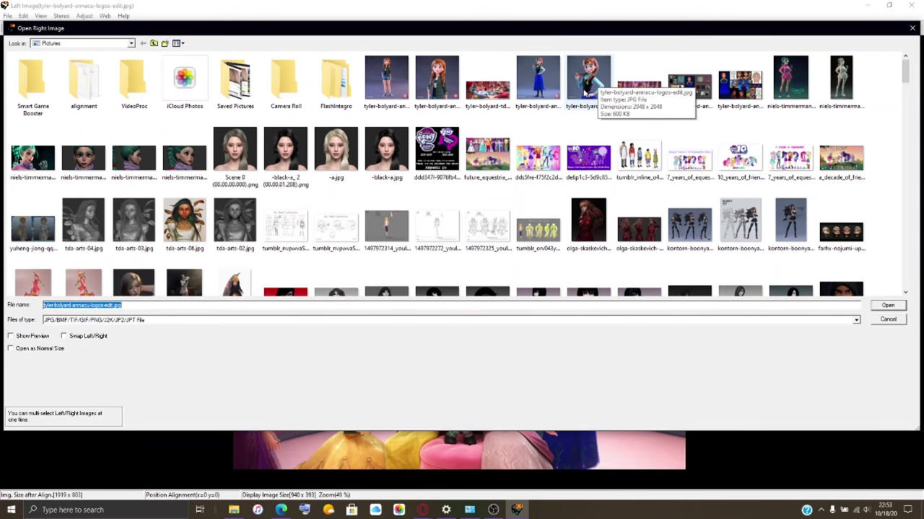
left_click(585, 92)
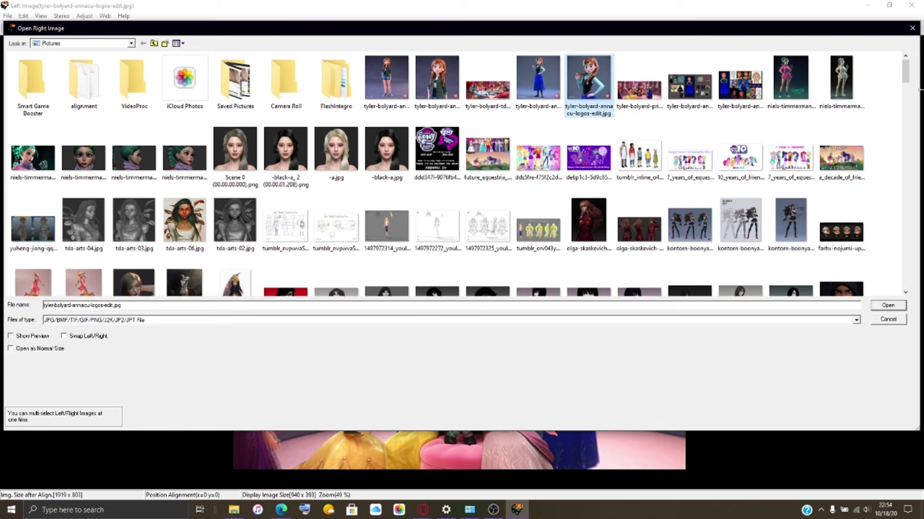
left_click(889, 306)
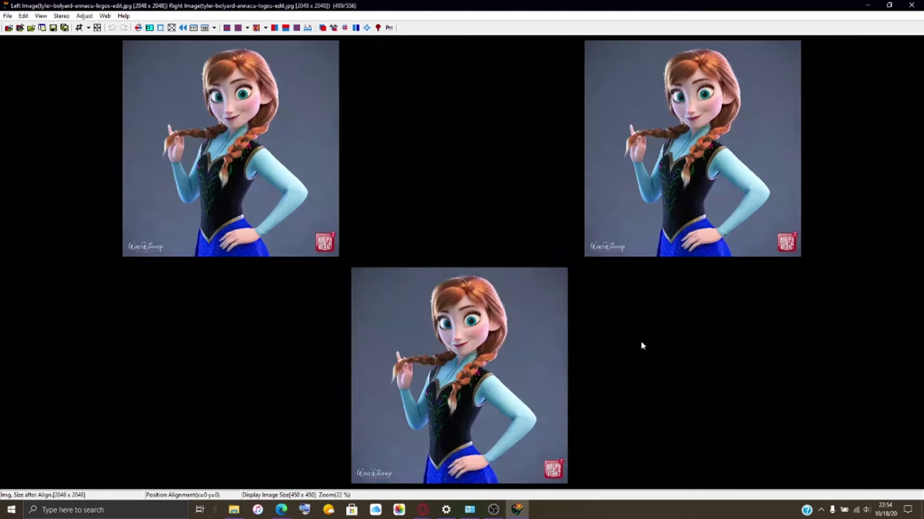
left_click(20, 28)
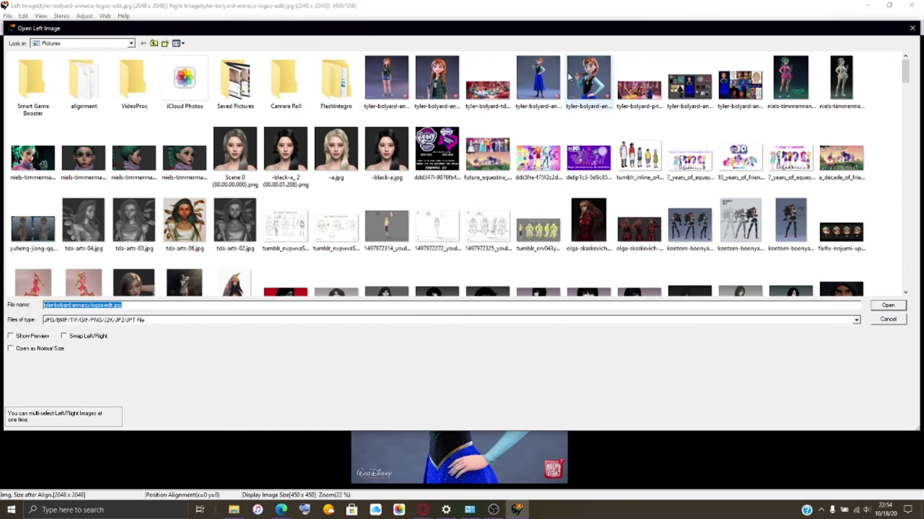
left_click(588, 82)
left_click(898, 307)
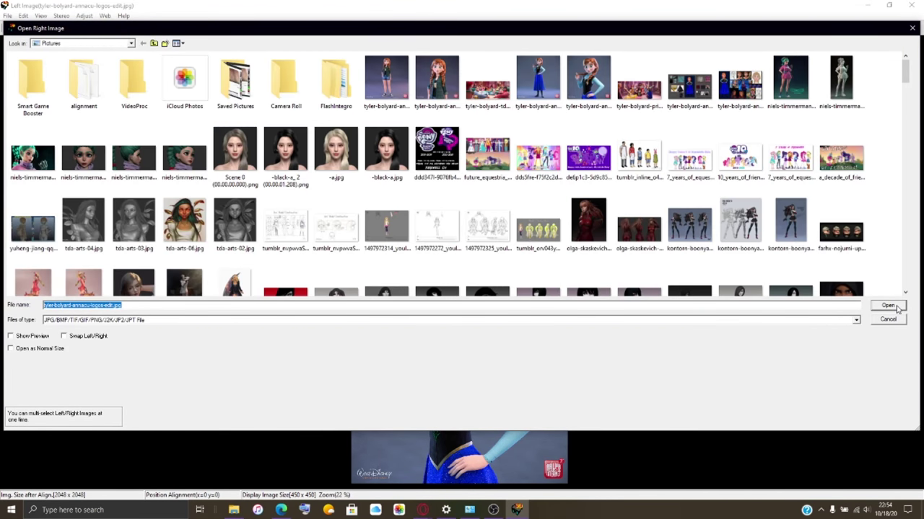
left_click(898, 306)
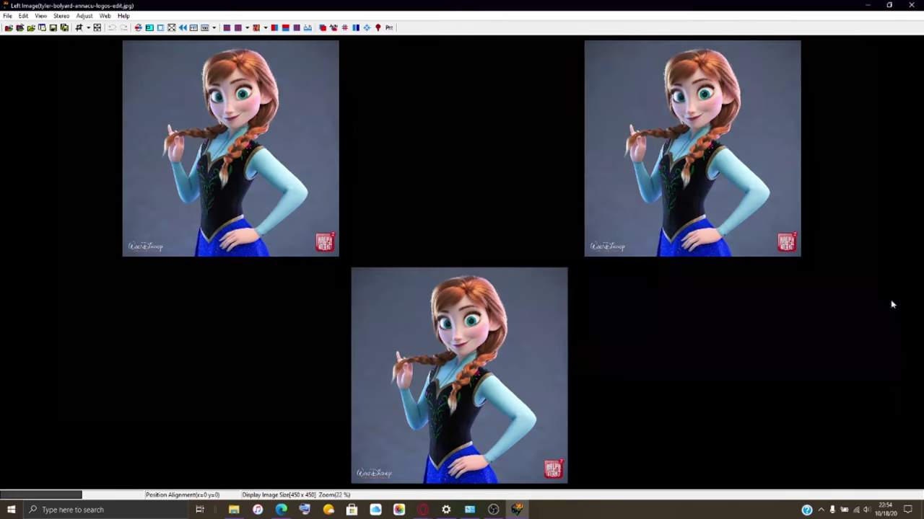
- In Easy Adjustment, set the left image's barrel distortion correction to -30.0 for the braided-hair portrait pair
left_click(322, 27)
left_click(336, 29)
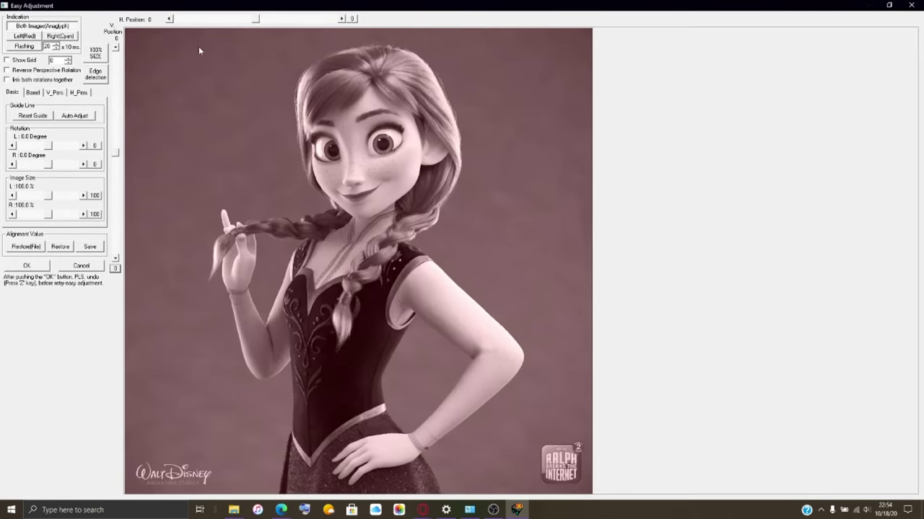
left_click(38, 94)
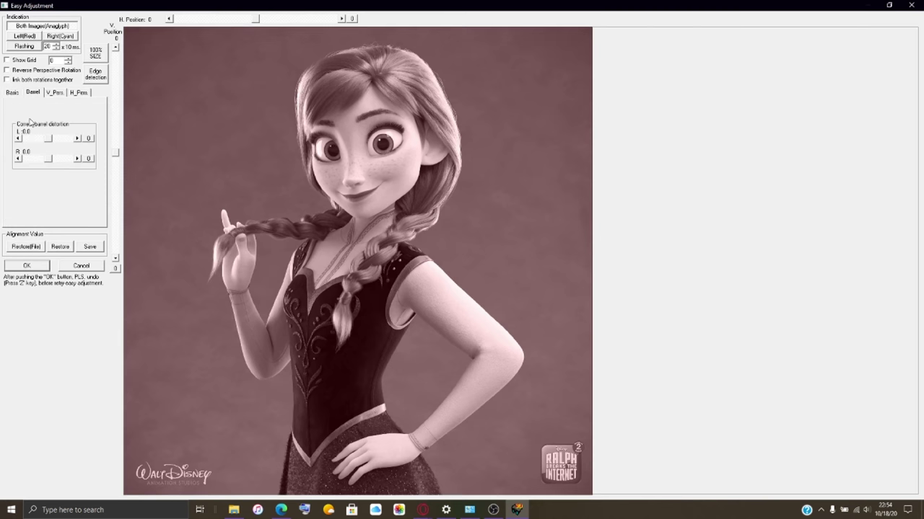
left_click_drag(51, 140, 42, 146)
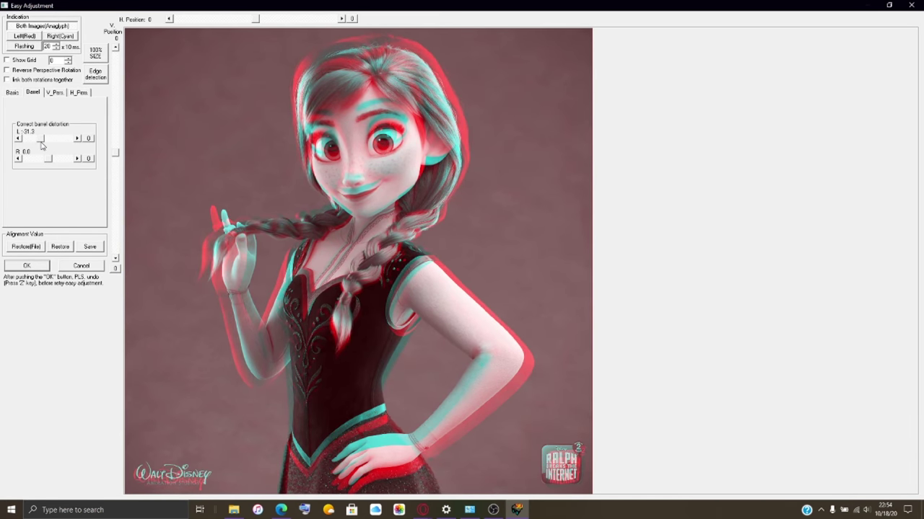
left_click(78, 141)
- Set the right image's barrel distortion correction to -15.0 and apply the adjustment to the portrait pair
left_click_drag(49, 161, 44, 163)
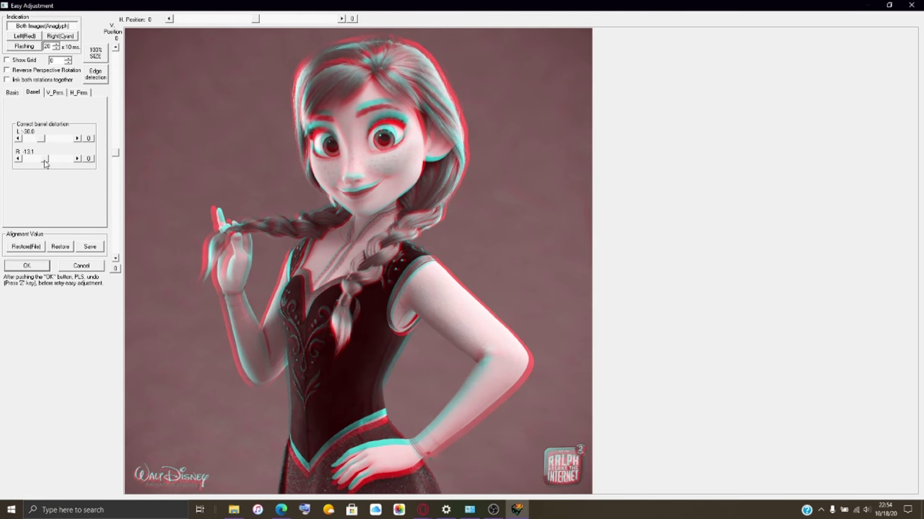
left_click(18, 160)
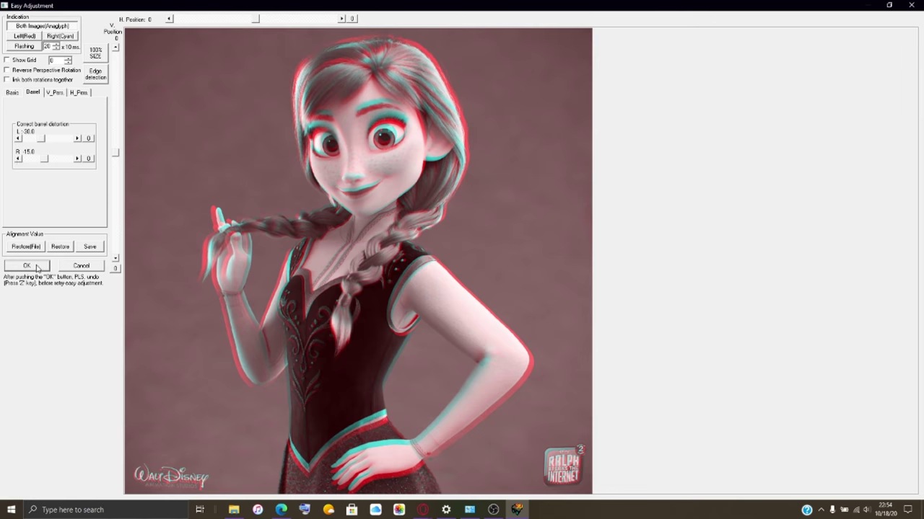
left_click(27, 266)
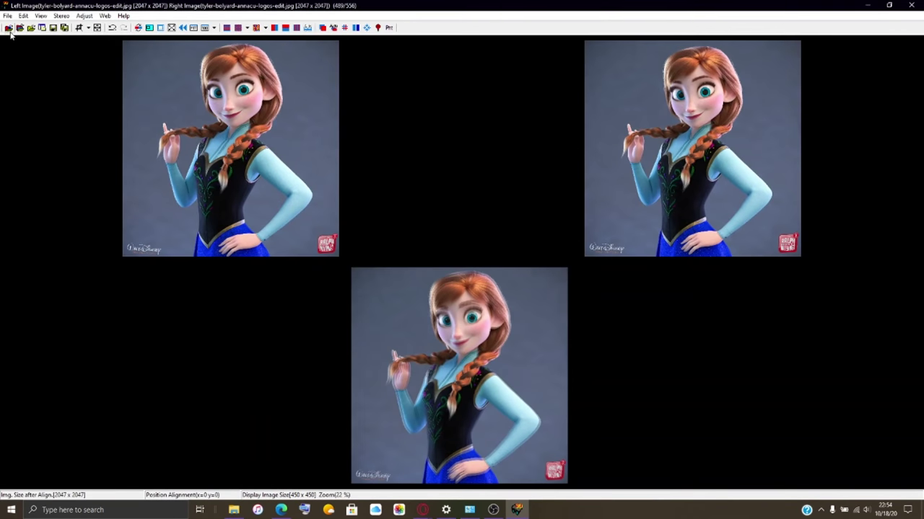
- Save the adjusted portrait pair as MPO file HNI_0502.mpo in the 100NIN03 folder
left_click(7, 15)
left_click(56, 92)
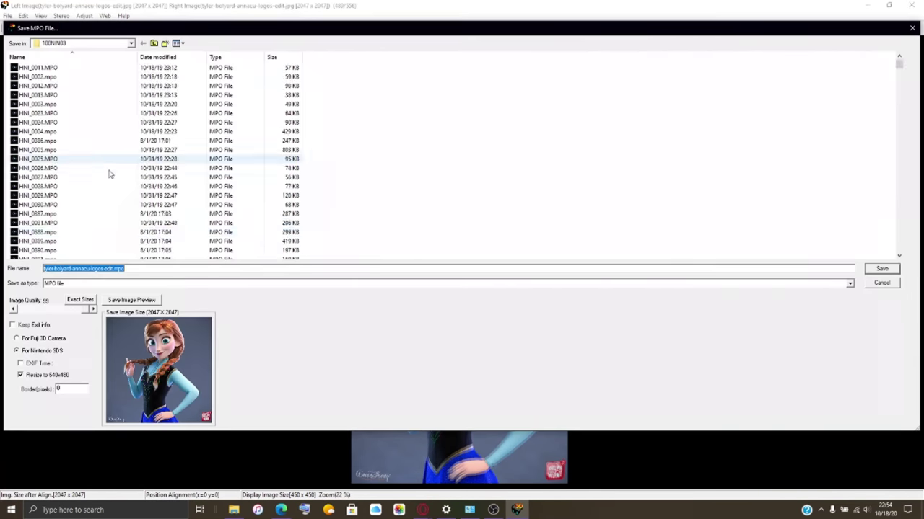
left_click(46, 252)
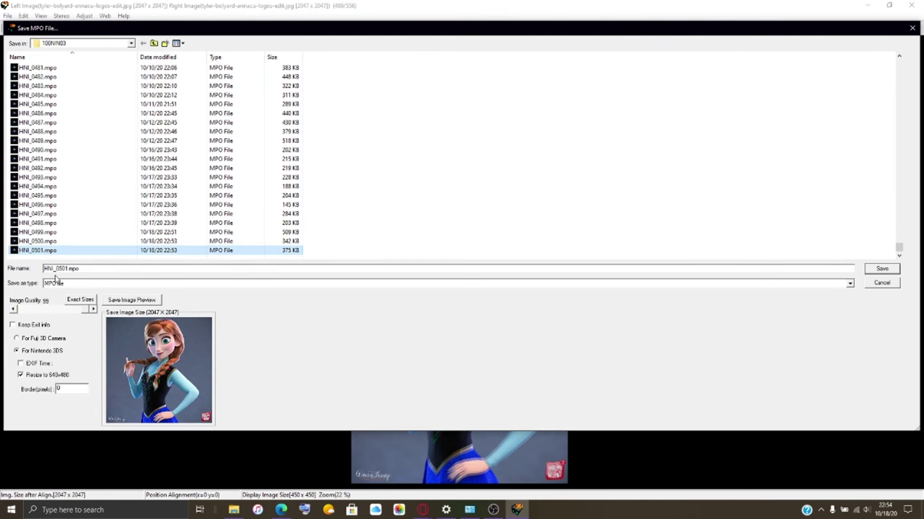
left_click(65, 268)
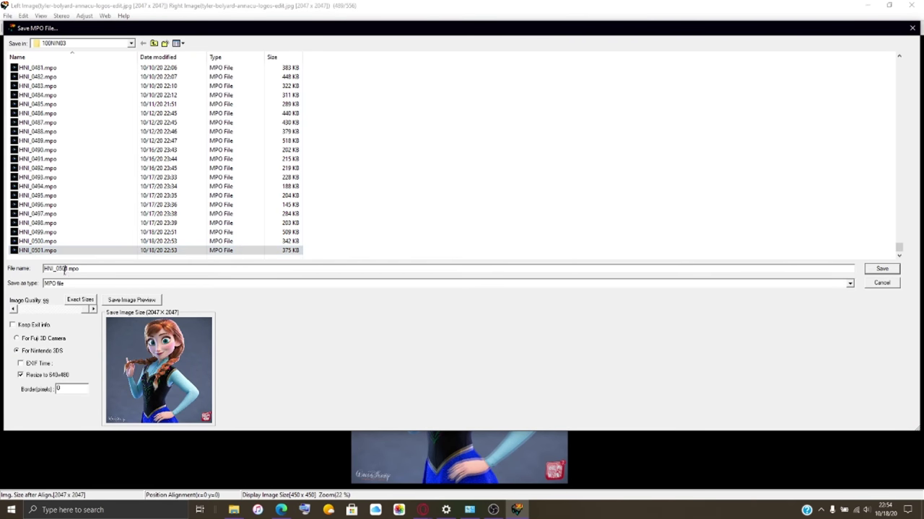
key("BackSpace")
type("2")
key("Return")
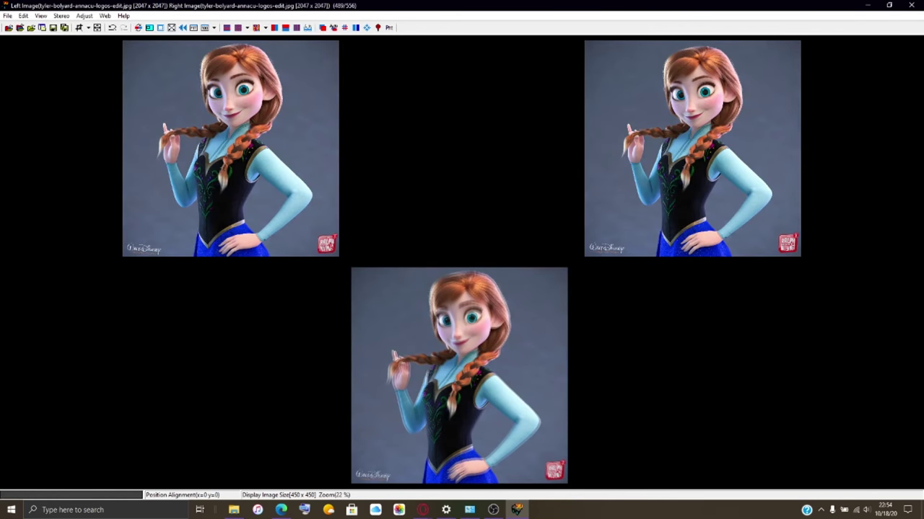
left_click(19, 27)
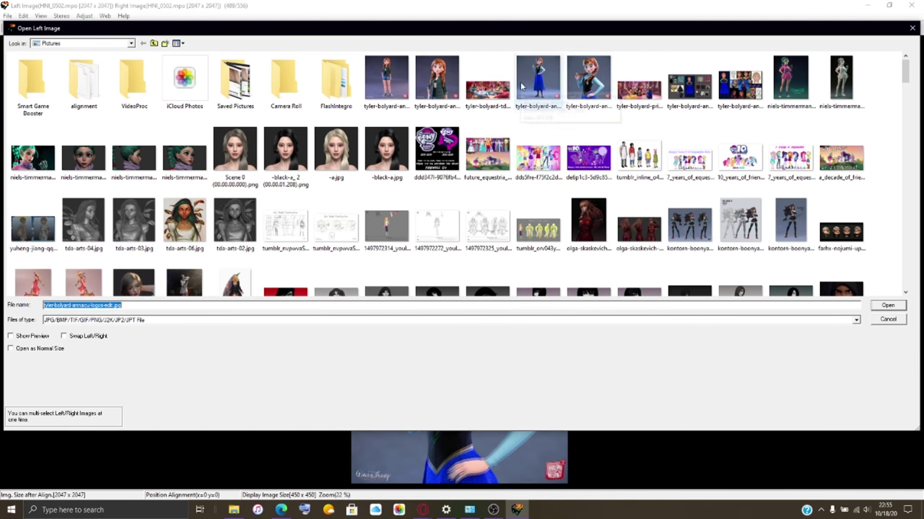
left_click(552, 106)
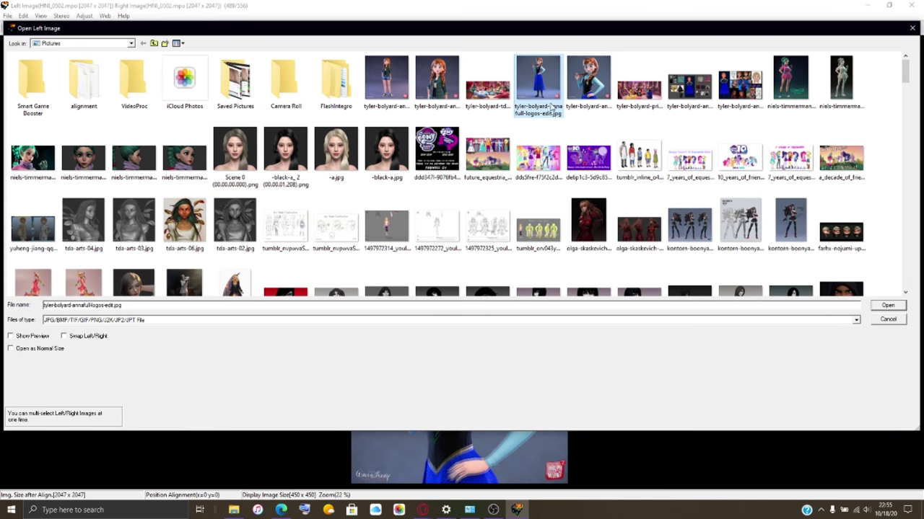
left_click(898, 308)
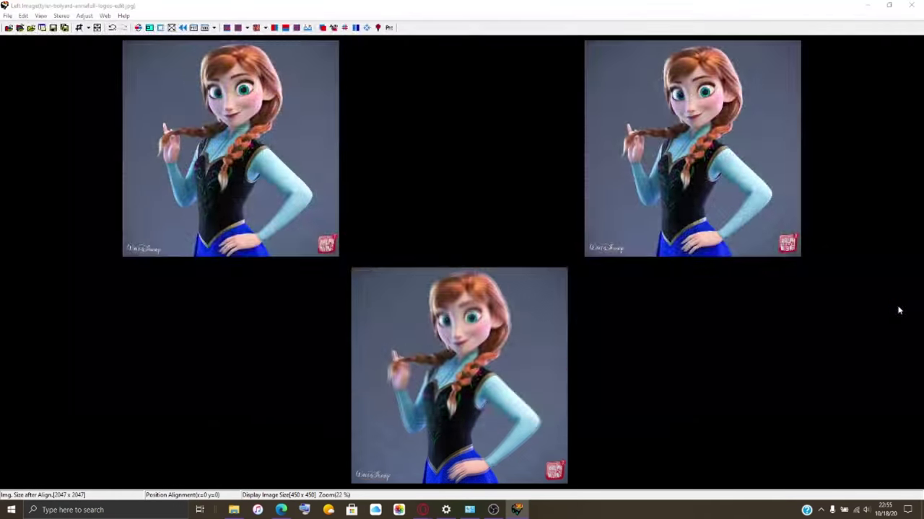
left_click(899, 306)
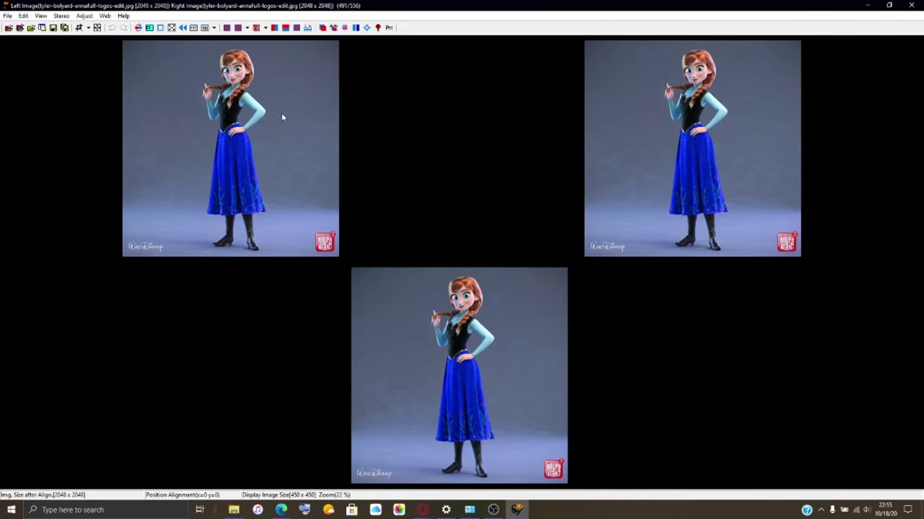
- In Easy Adjustment, set the left image's barrel distortion correction to -30.0 for the full-body character pair
left_click(323, 28)
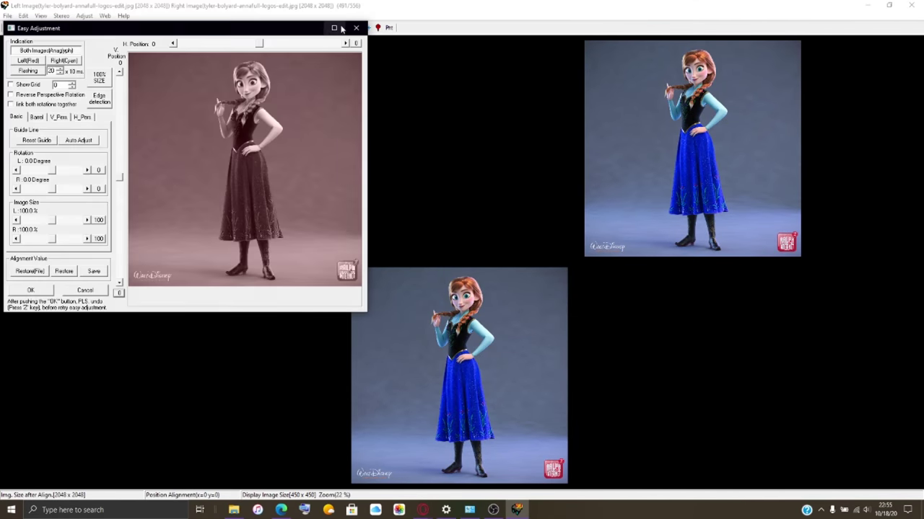
double_click(330, 26)
left_click(38, 93)
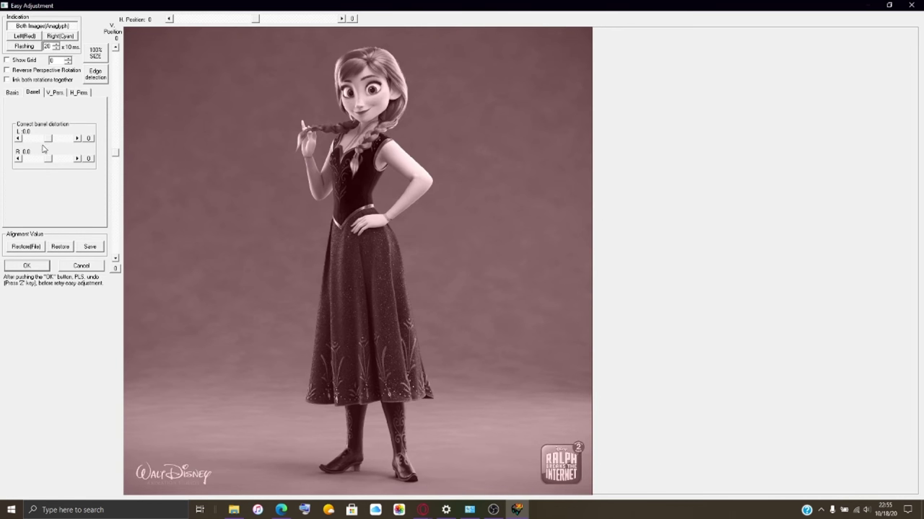
left_click_drag(49, 139, 38, 145)
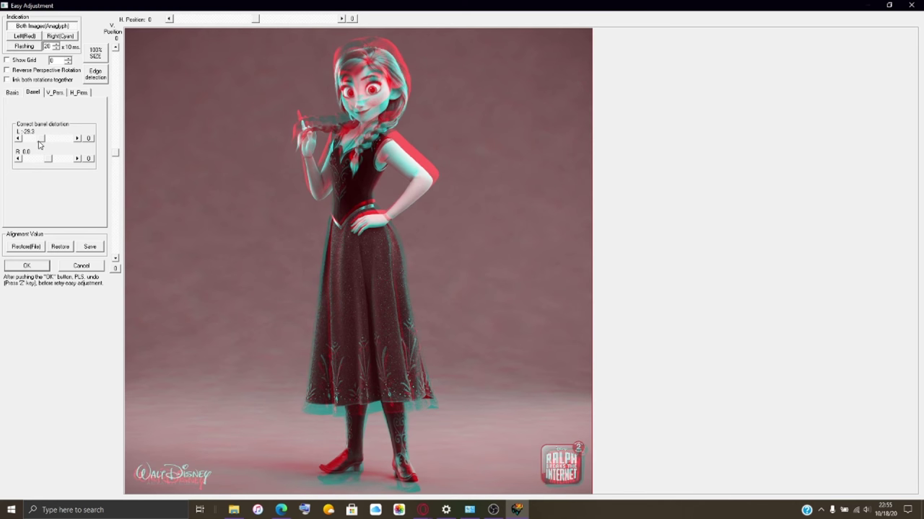
left_click(19, 139)
- Set the right image's barrel distortion correction to about -15 and apply the adjustment to the full-body pair
left_click_drag(48, 161, 43, 163)
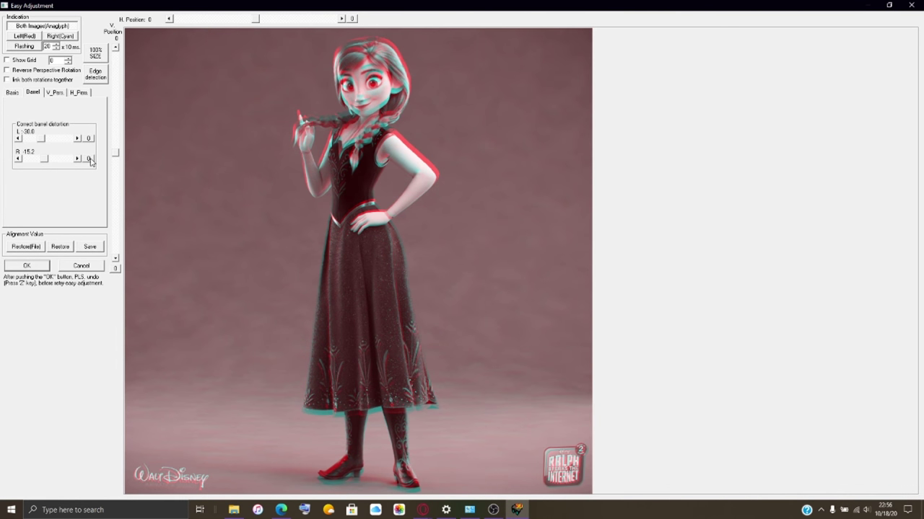
left_click(77, 159)
left_click(36, 267)
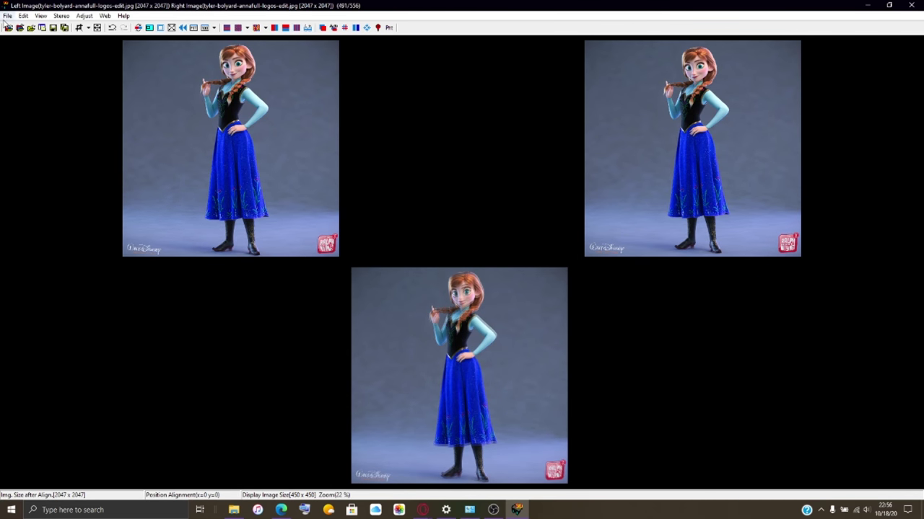
- Save the adjusted full-body pair as MPO file HNI_0503.mpo in the 100NIN03 folder
left_click(8, 15)
left_click(52, 91)
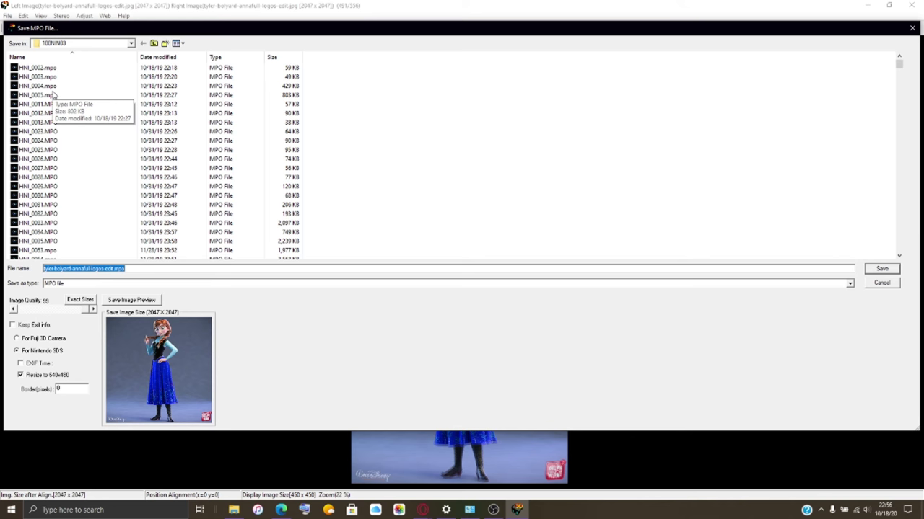
scroll(43, 216, "down", 20)
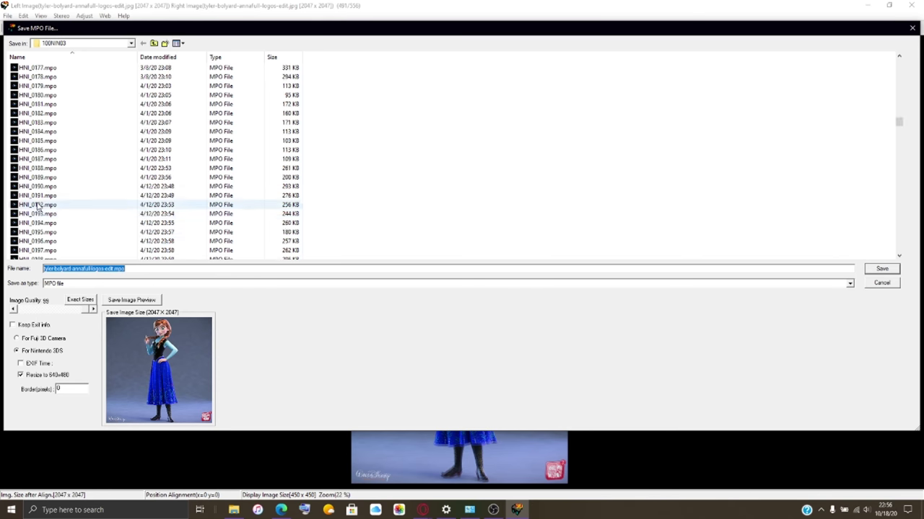
scroll(43, 242, "down", 20)
left_click(45, 251)
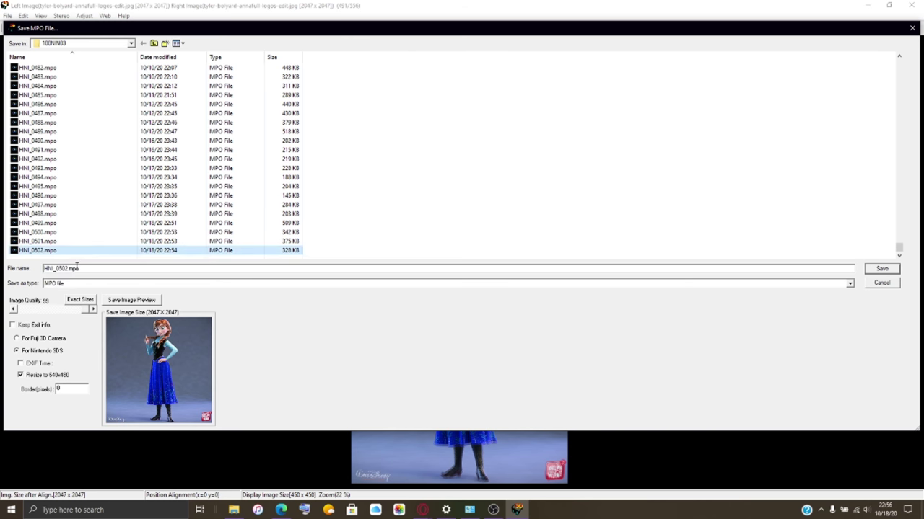
left_click(69, 268)
key("BackSpace")
type("3")
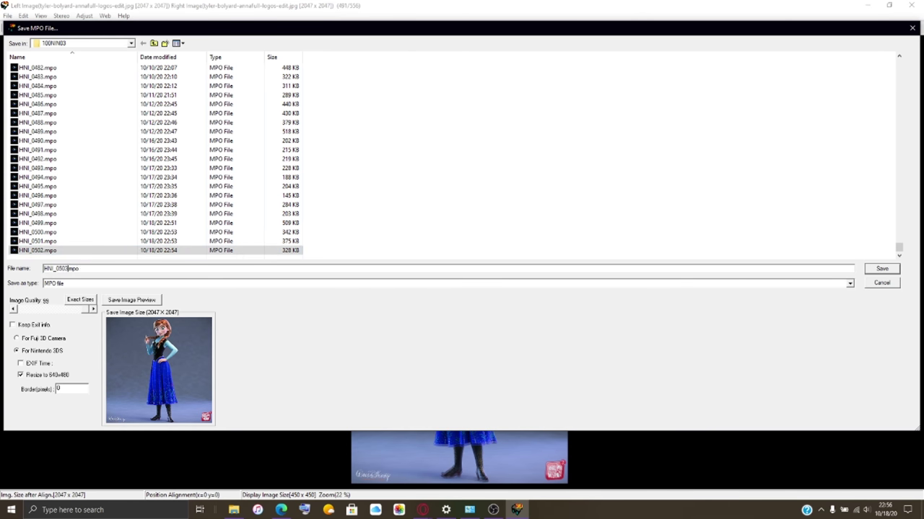
key("Return")
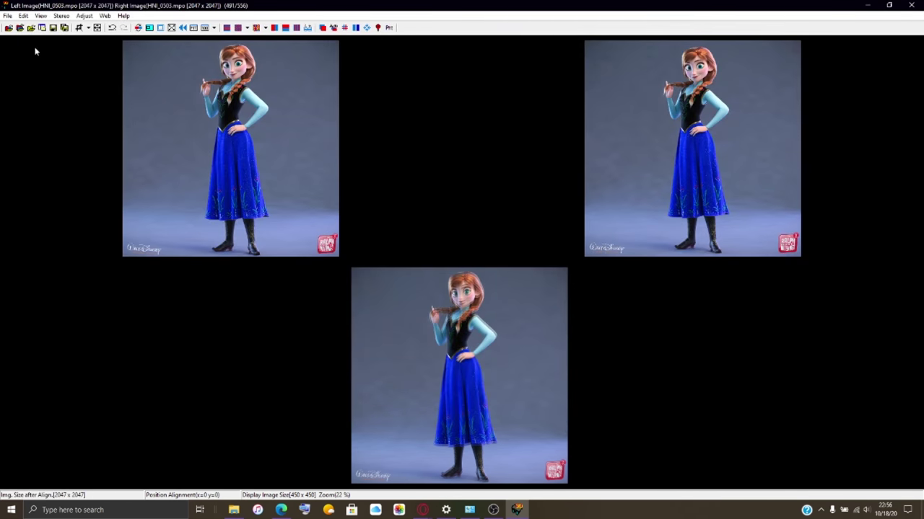
- Open tyler-bolyard-td79ajb76hpx.jpg from the Pictures folder as both the left and the right image
left_click(20, 27)
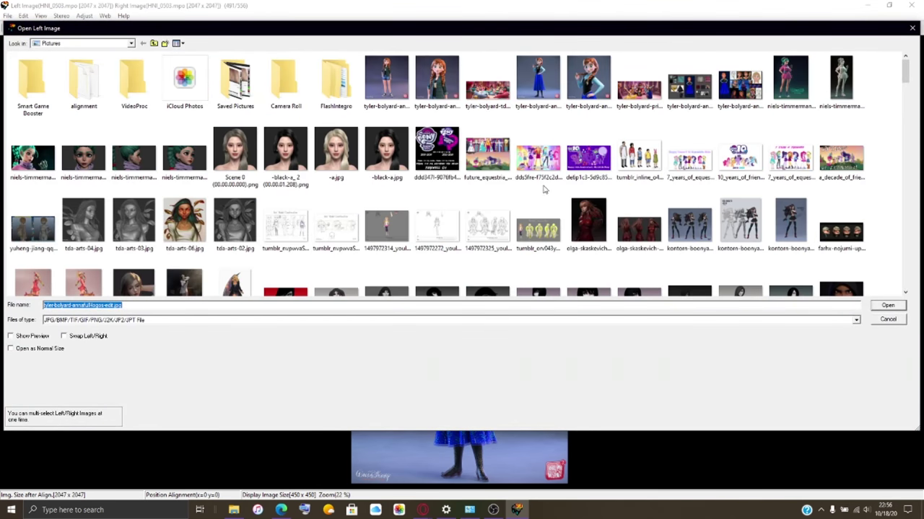
left_click(487, 86)
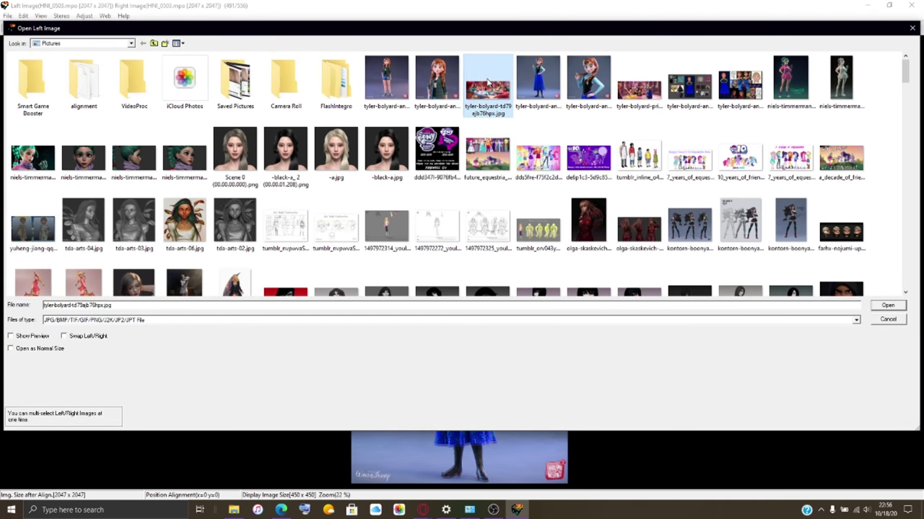
left_click(888, 306)
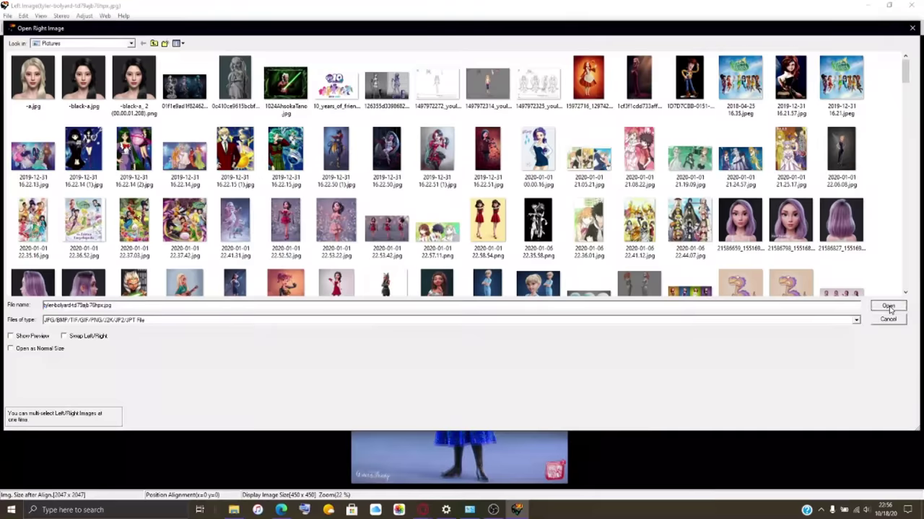
left_click(888, 306)
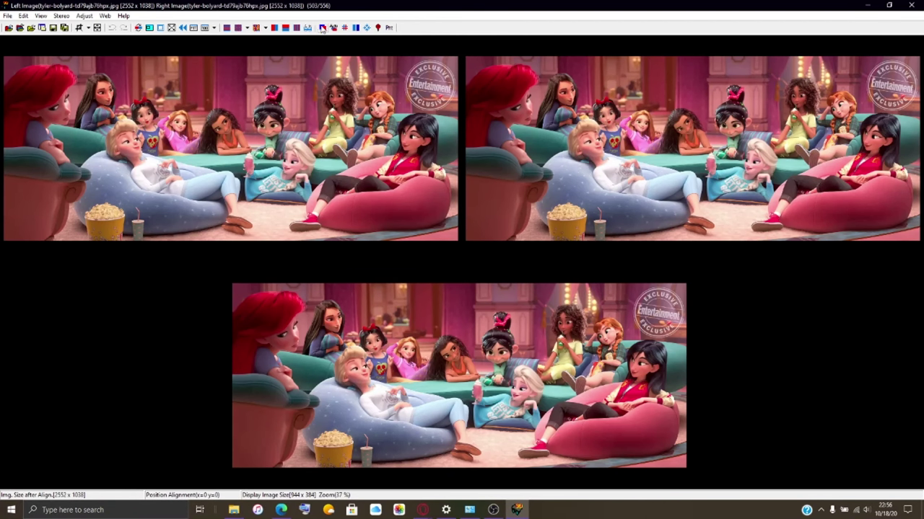
- Set the princess lounge pair's barrel distortion correction to 30.0 for the left image and about 15 for the right, and apply the adjustment
left_click(322, 27)
left_click(333, 29)
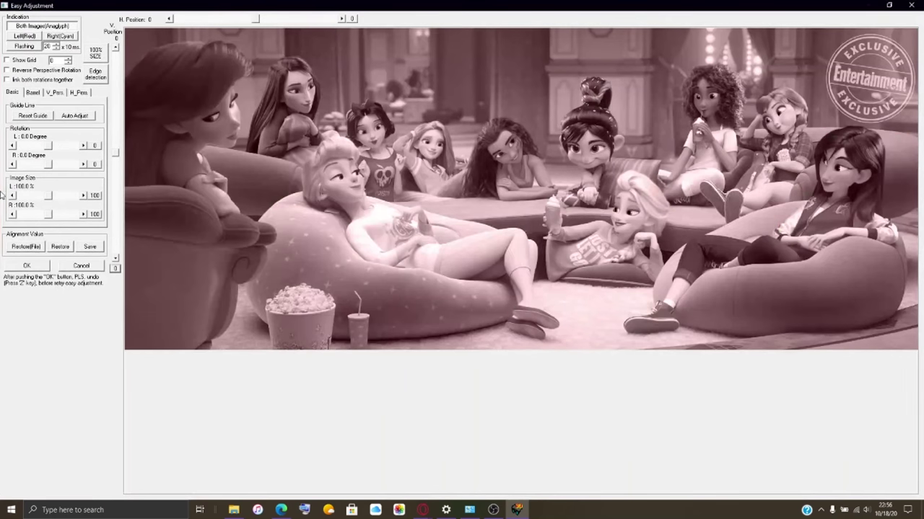
left_click(31, 94)
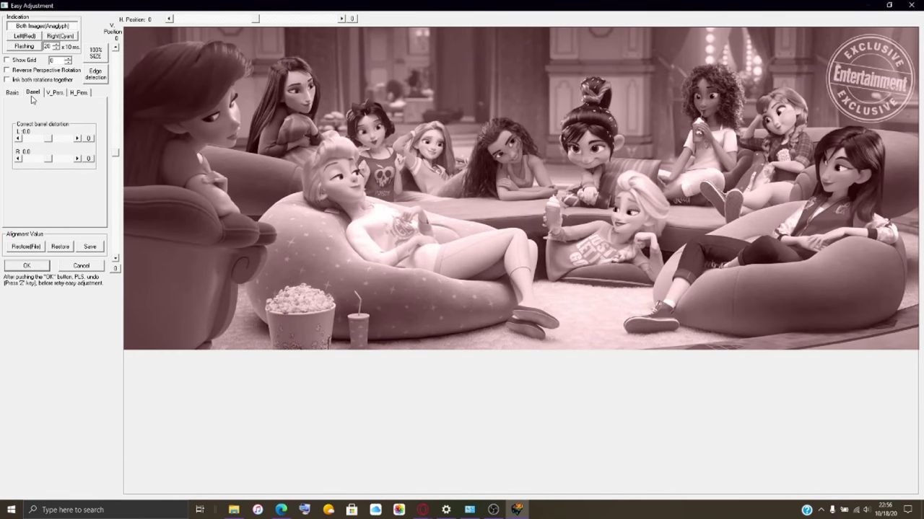
left_click(59, 139)
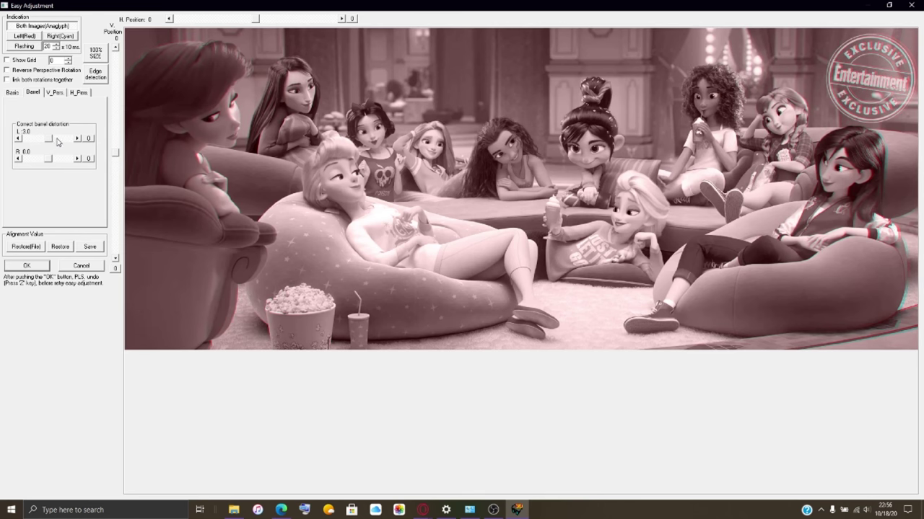
left_click_drag(59, 140, 60, 142)
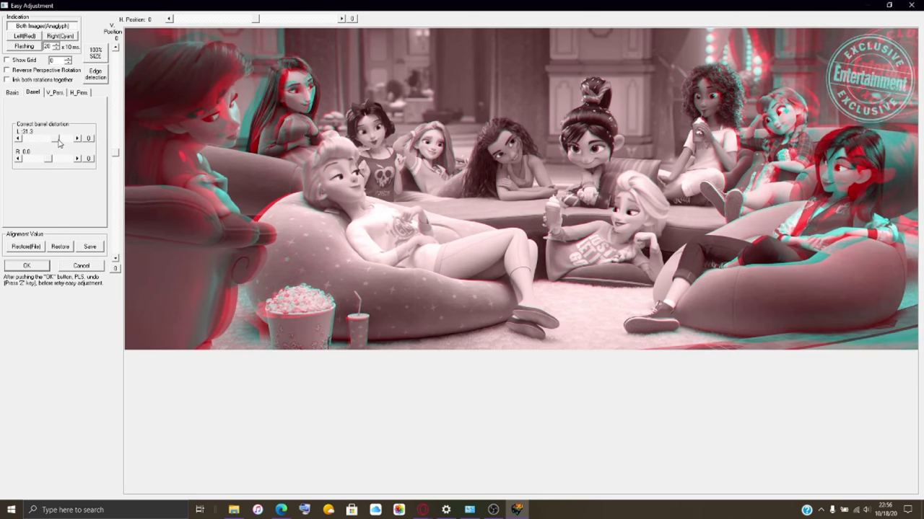
left_click(18, 140)
left_click_drag(52, 163, 58, 163)
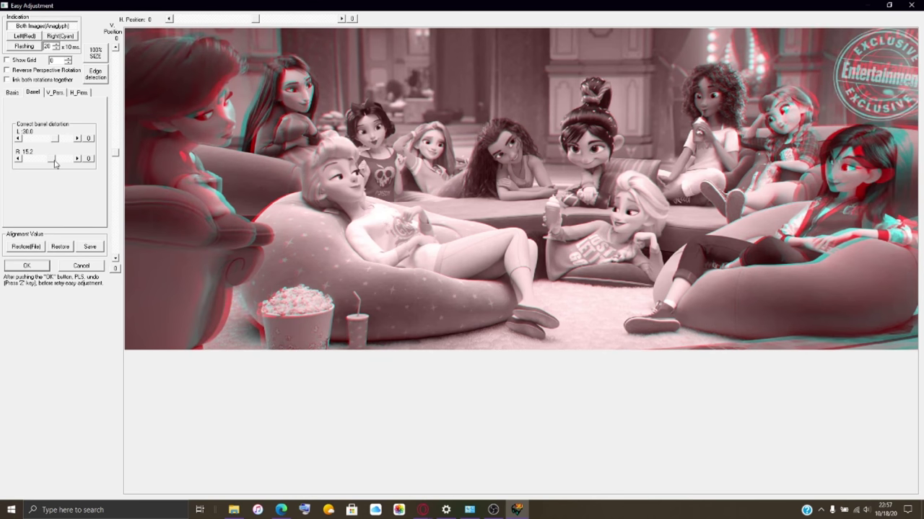
left_click(40, 265)
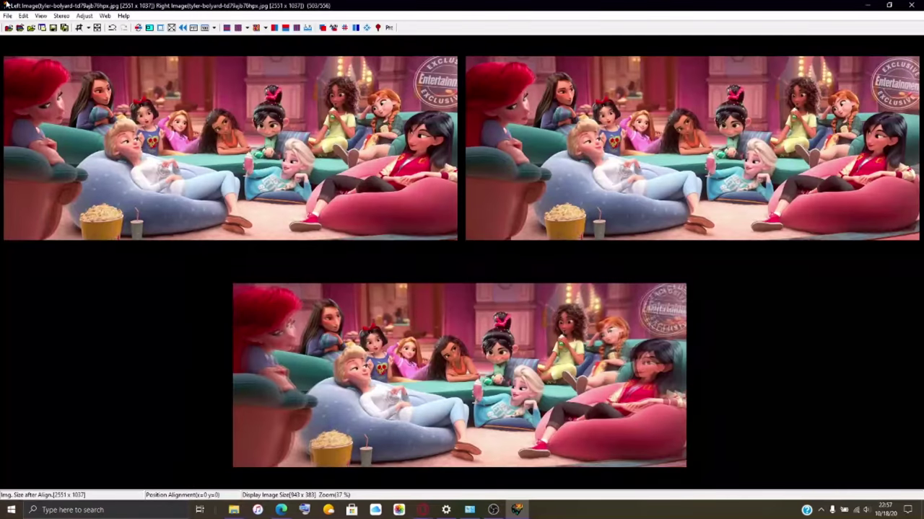
- Save the adjusted princess lounge pair as MPO file HNI_0504.mpo in the 100NIN03 folder
left_click(9, 16)
left_click(49, 90)
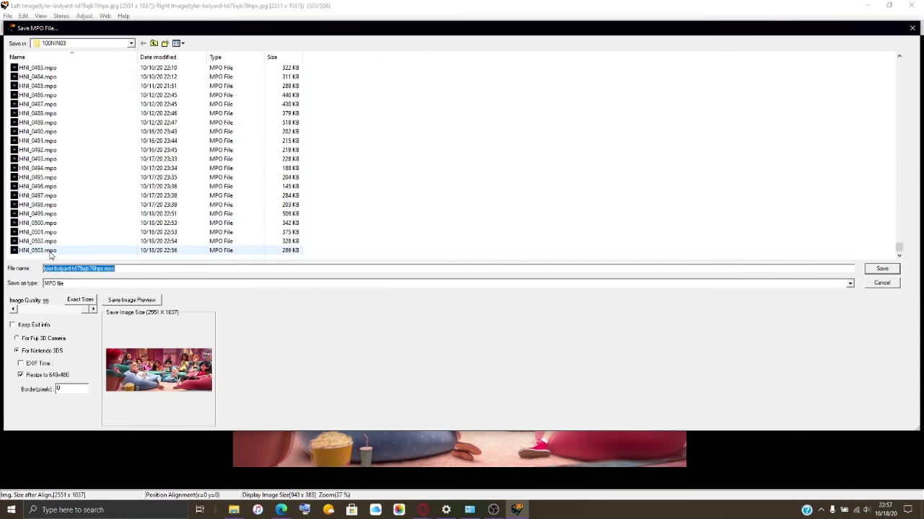
left_click(50, 251)
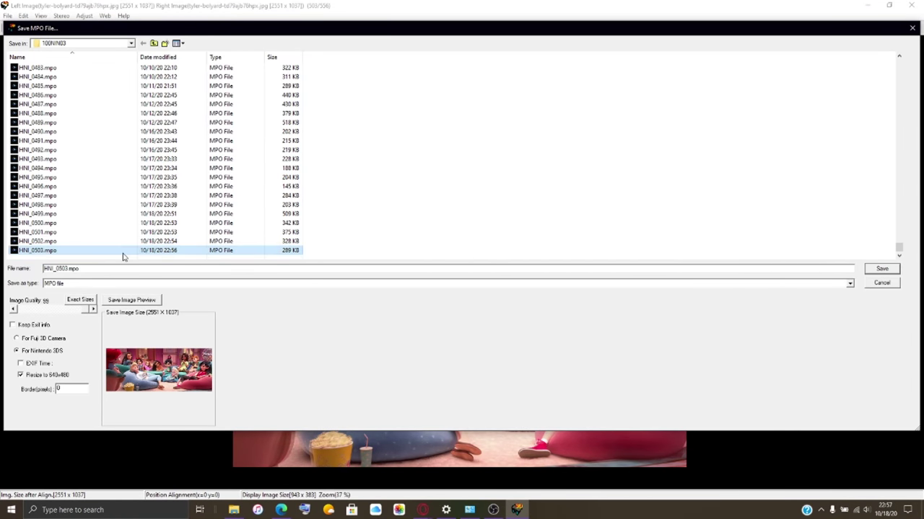
key("BackSpace")
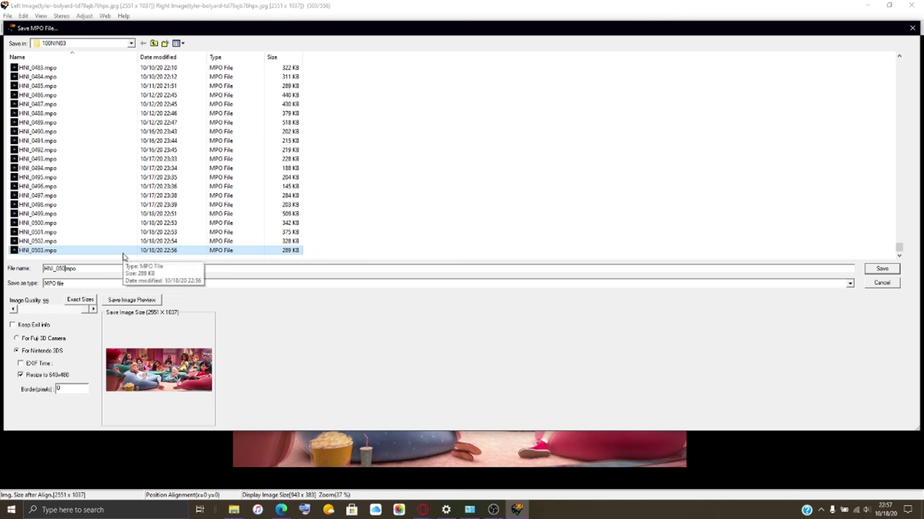
type("4")
key("Return")
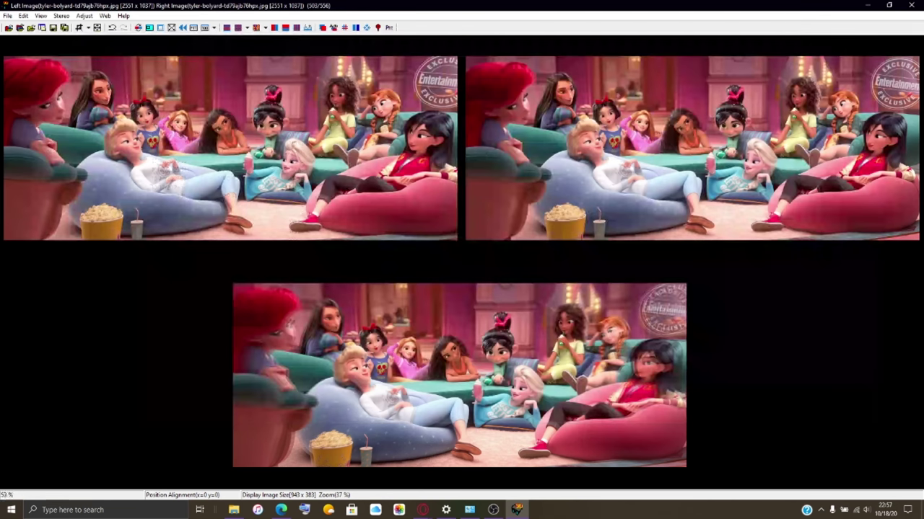
- Open tyler-bolyard-annacu-casual-logos-edit.jpg from the Pictures folder as both the left and the right image
left_click(20, 29)
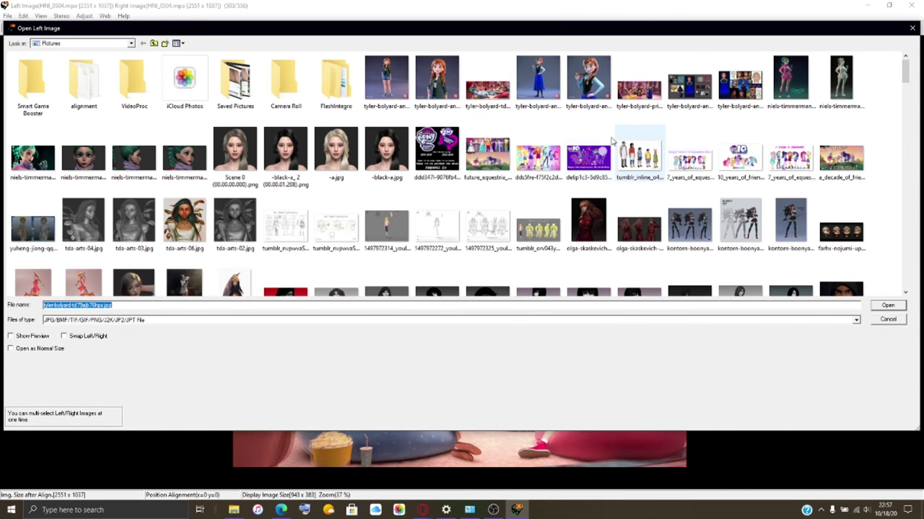
left_click(449, 90)
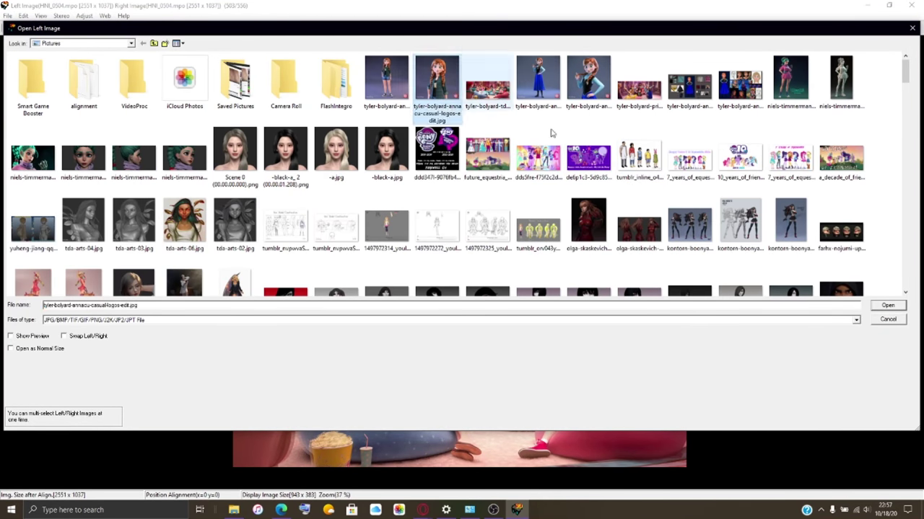
left_click(887, 306)
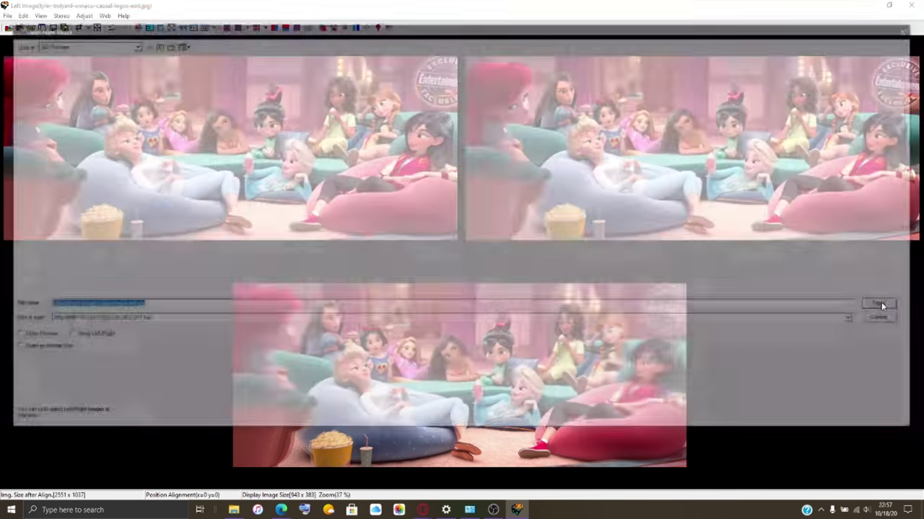
left_click(882, 307)
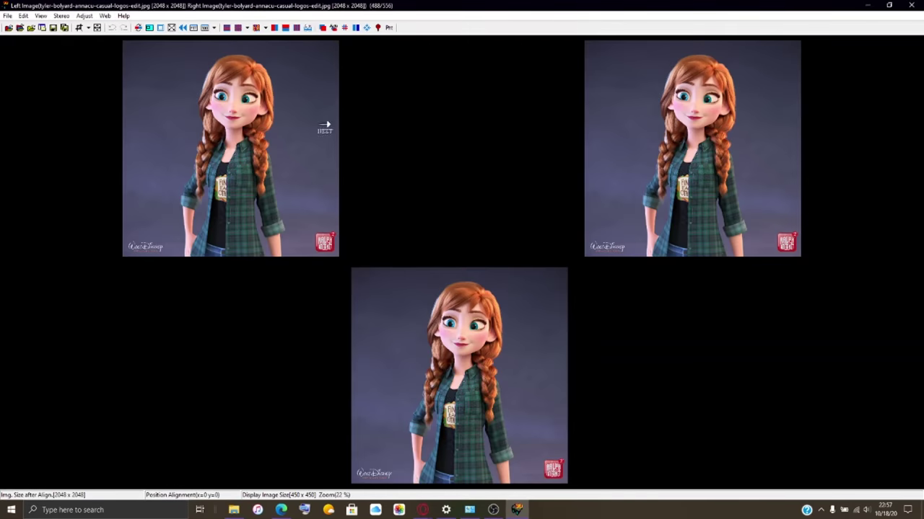
- Set the left image's barrel distortion correction to -40.0 in Easy Adjustment for the casual close-up pair
left_click(324, 28)
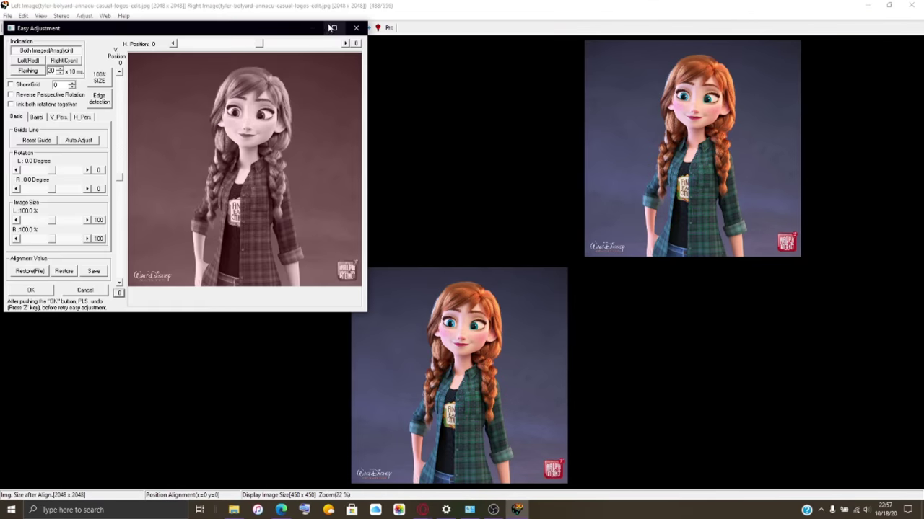
left_click(333, 27)
left_click(36, 95)
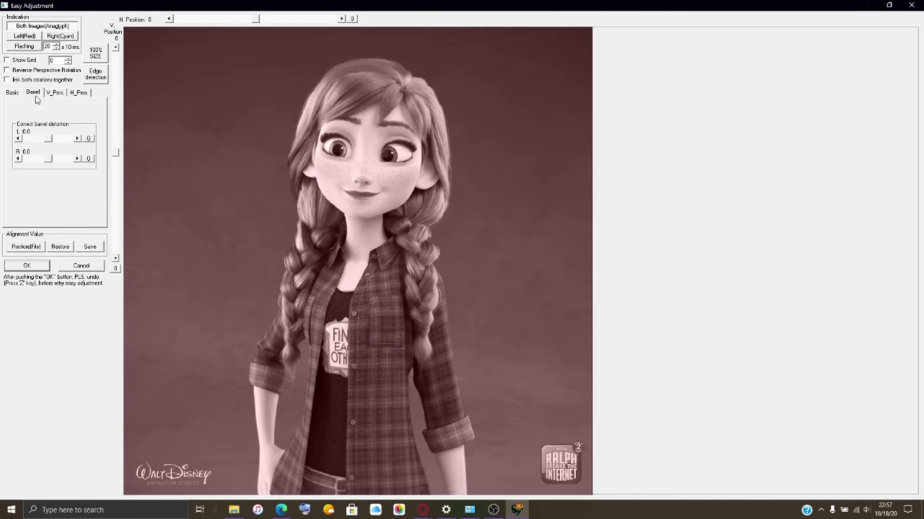
left_click_drag(48, 141, 43, 147)
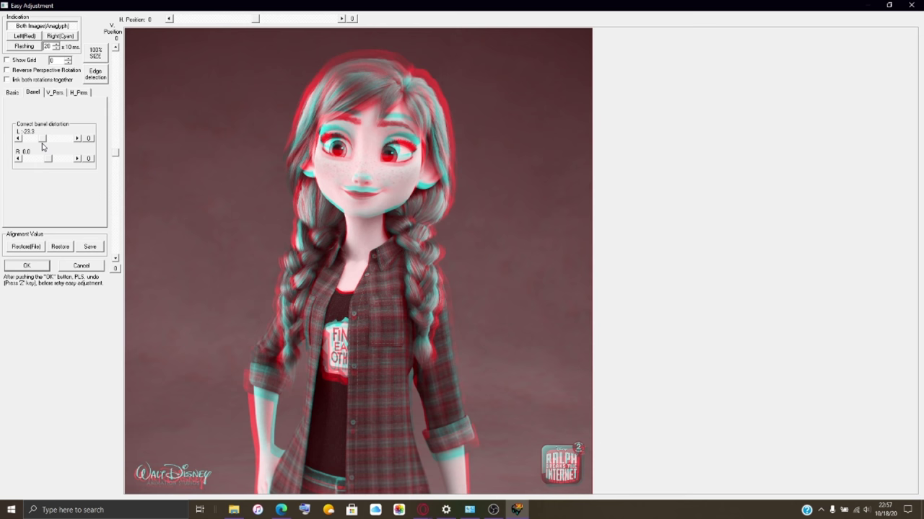
left_click_drag(42, 146, 39, 149)
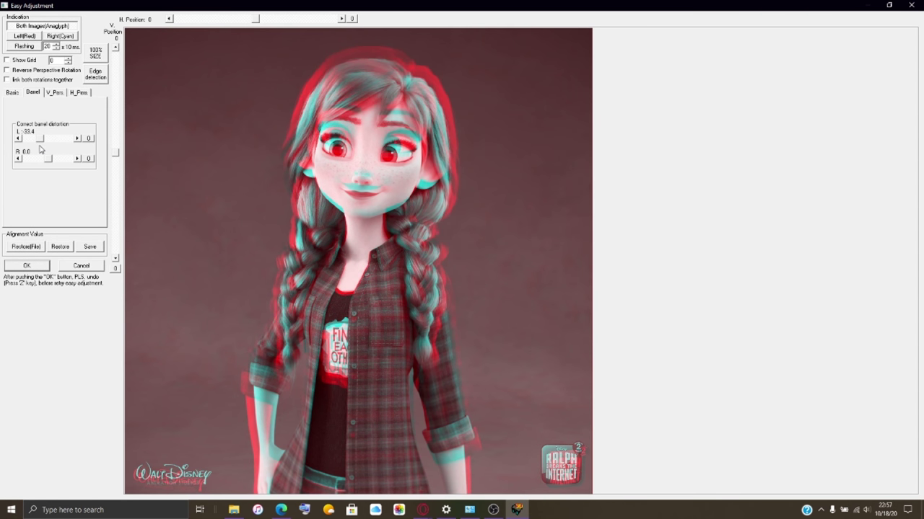
left_click_drag(40, 149, 39, 150)
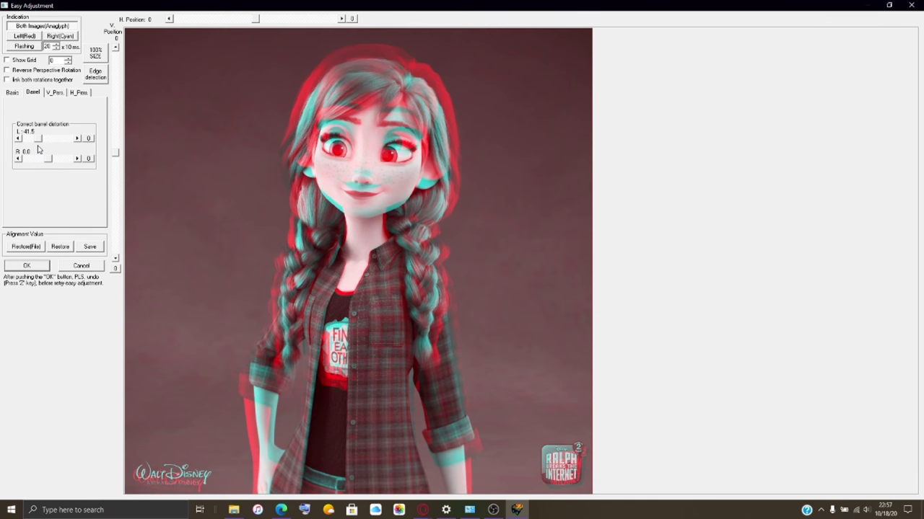
left_click(77, 138)
left_click(77, 138)
- Set the right image's barrel distortion correction to about -19 and apply the adjustment to the casual close-up pair
left_click_drag(51, 159, 44, 164)
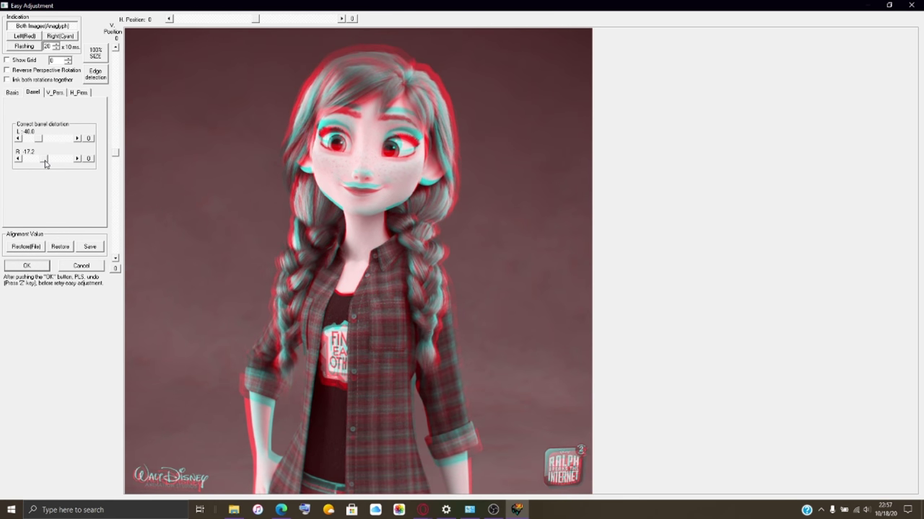
left_click(19, 158)
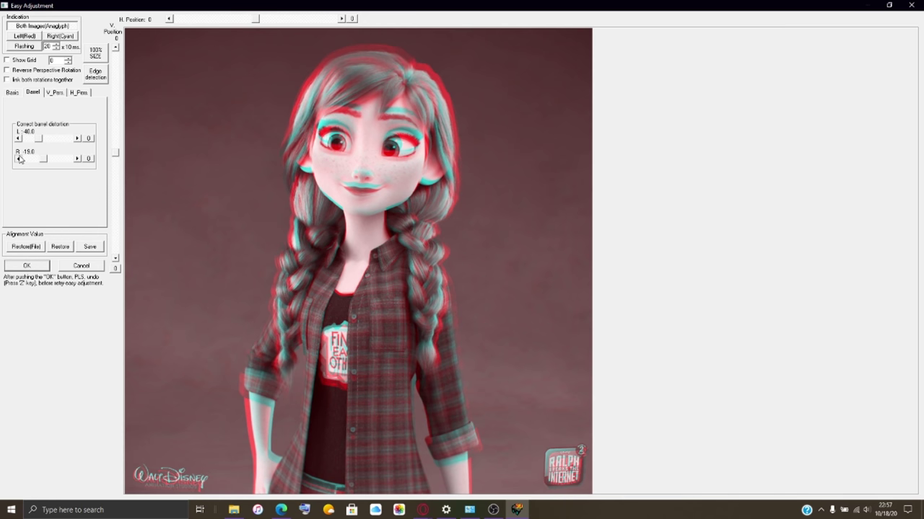
left_click(27, 266)
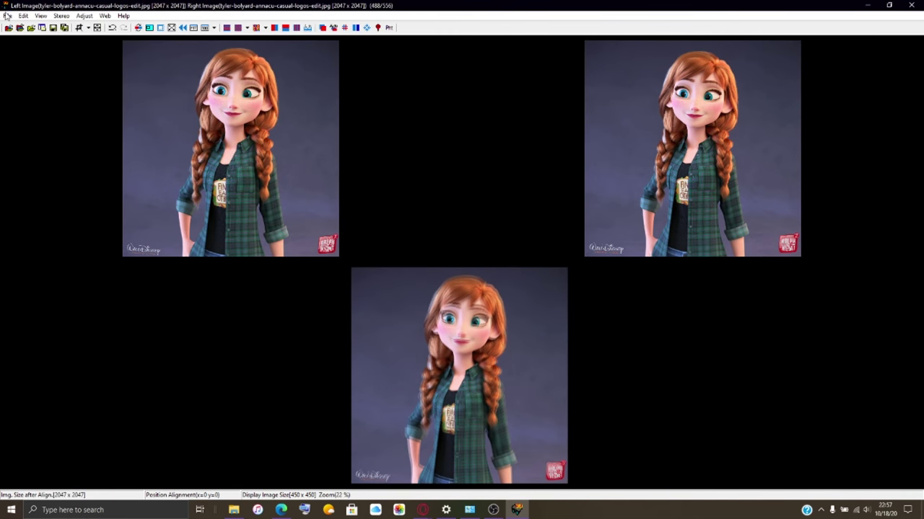
- Save the adjusted casual close-up pair as MPO file HNI_0505.mpo in the 100NIN03 folder
left_click(7, 15)
left_click(59, 90)
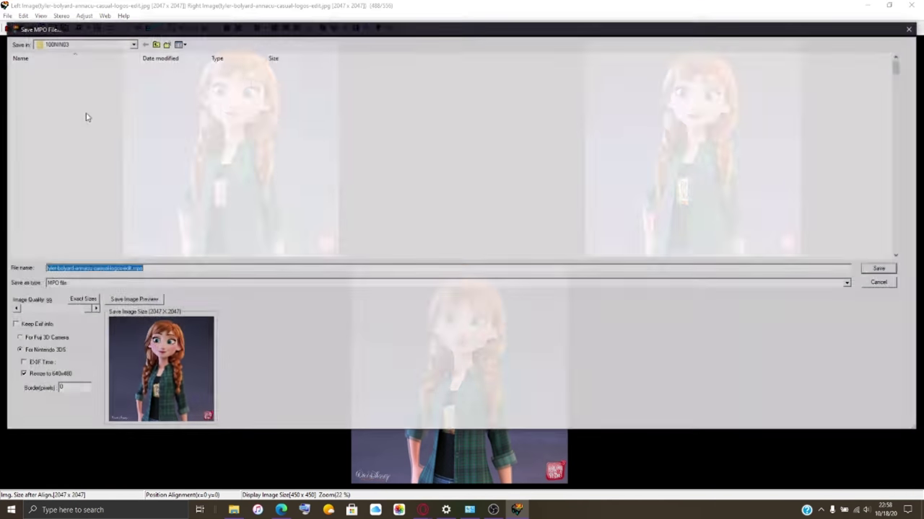
left_click(44, 250)
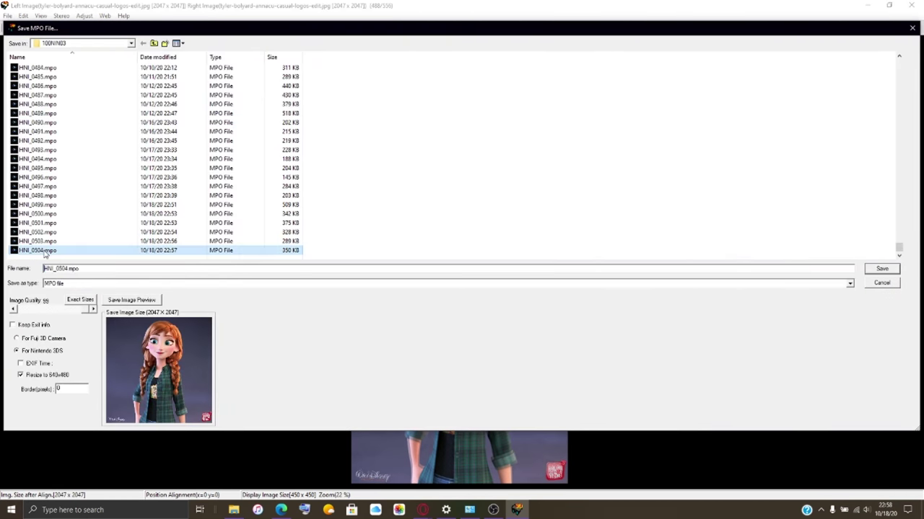
left_click(67, 270)
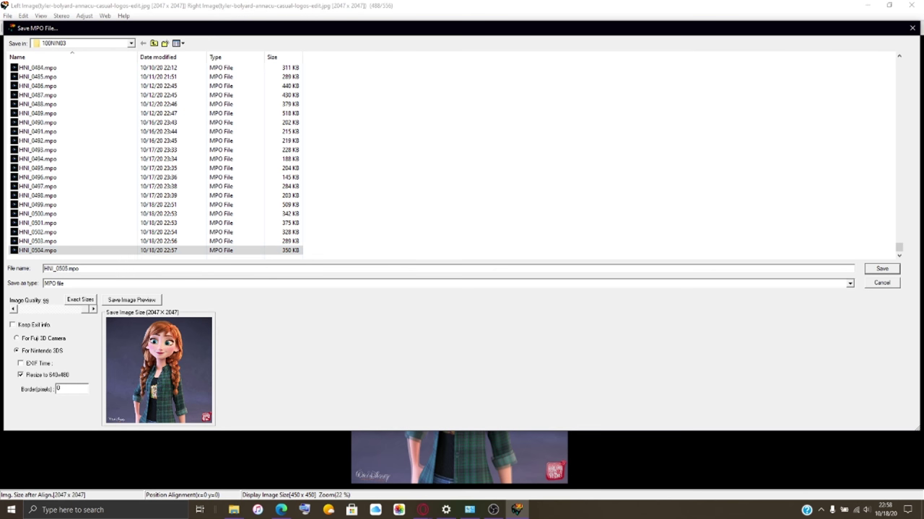
key("Return")
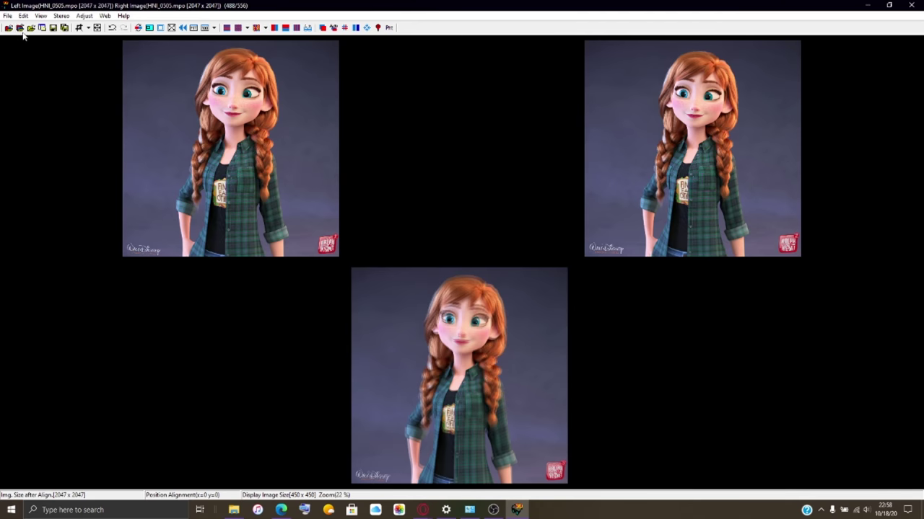
left_click(19, 27)
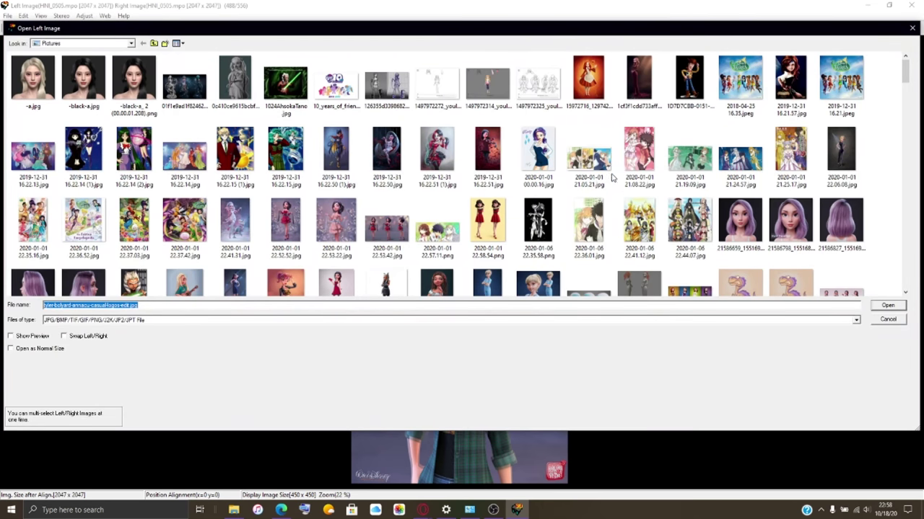
left_click(393, 81)
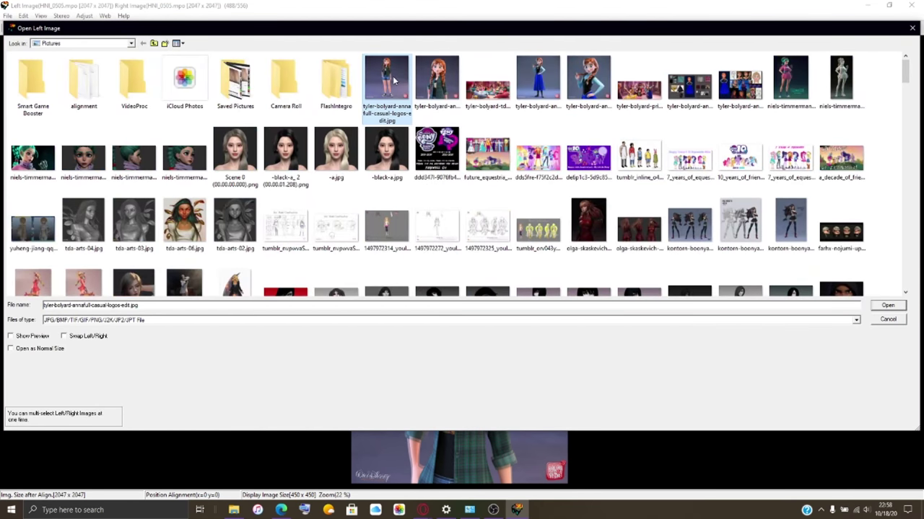
left_click(887, 306)
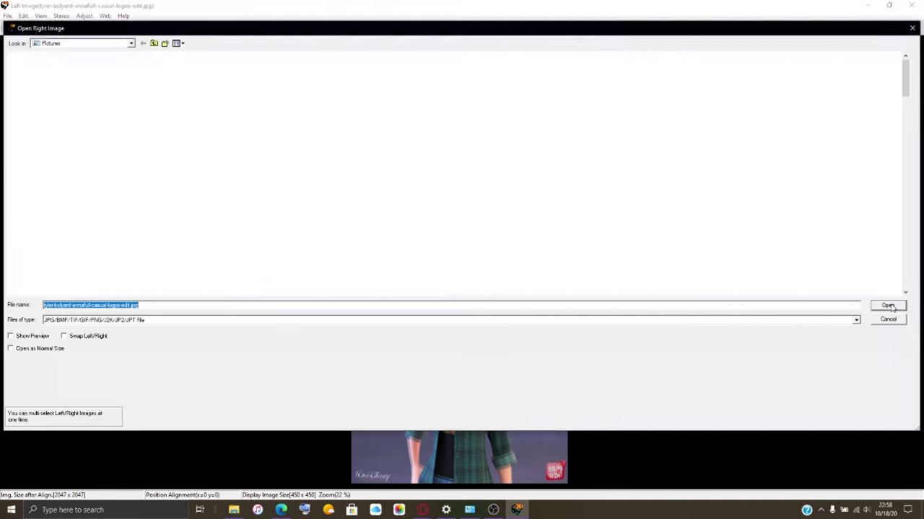
left_click(889, 307)
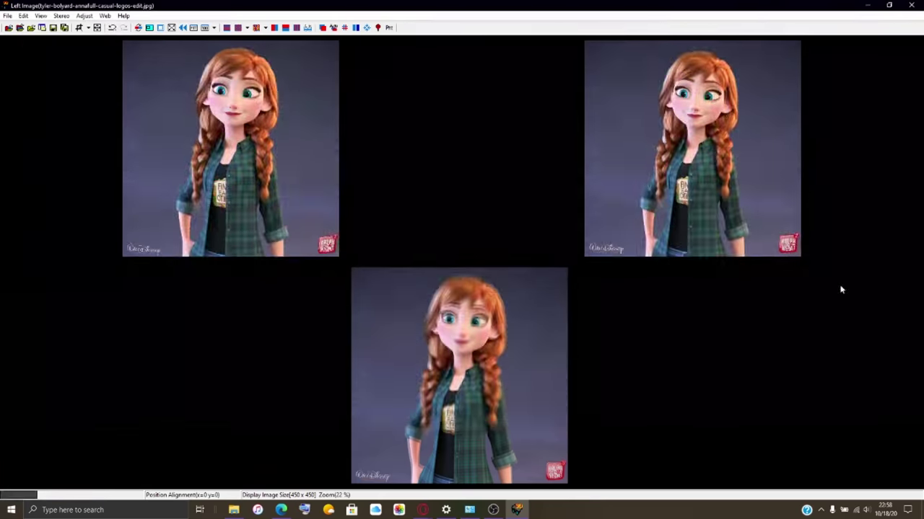
- Set the left image's barrel distortion correction to -40.0 in Easy Adjustment for the casual full-body pair
left_click(328, 28)
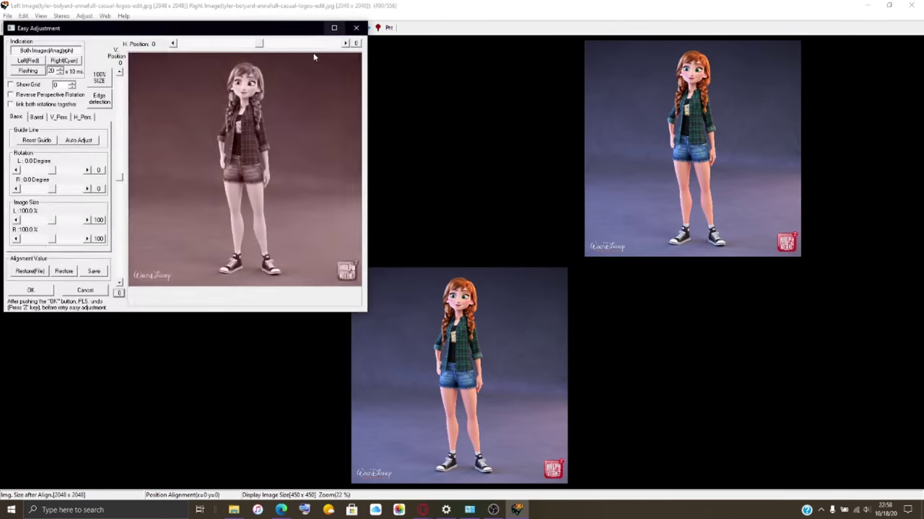
left_click(334, 27)
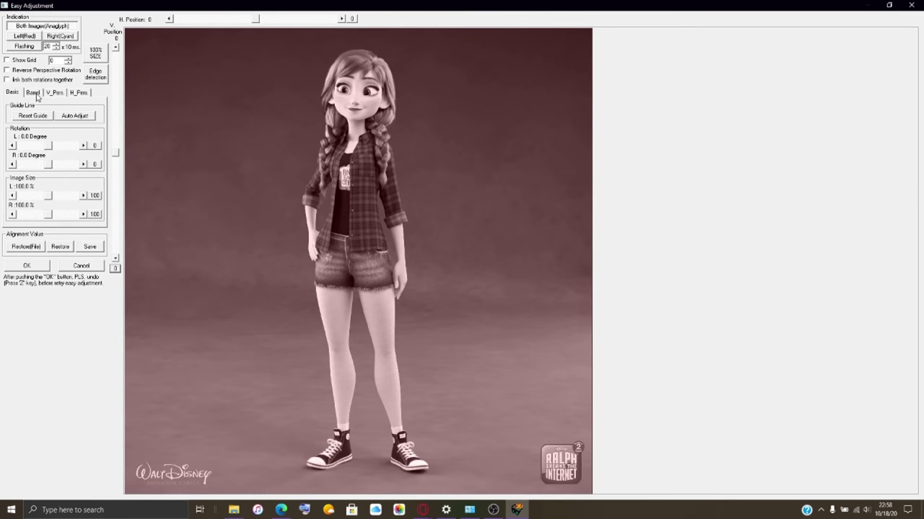
left_click(33, 93)
left_click_drag(50, 144, 38, 145)
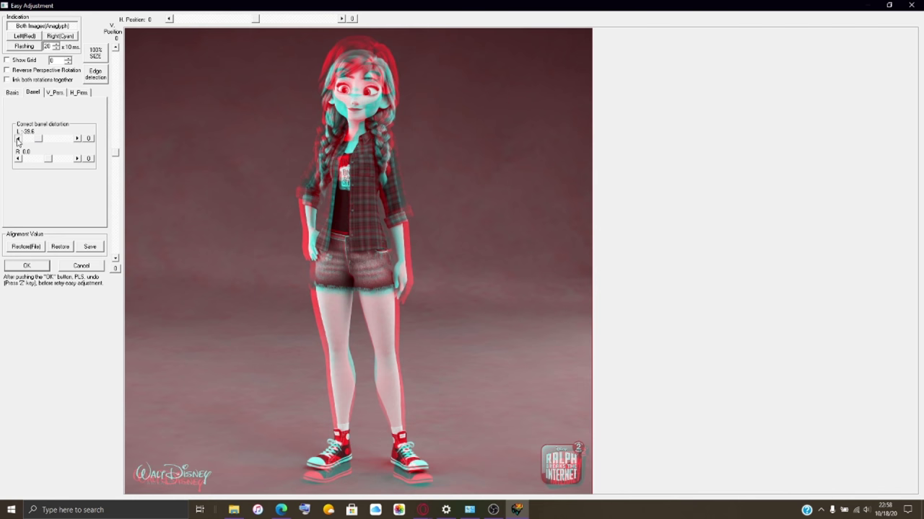
left_click(18, 139)
- Set the right image's barrel distortion correction to about -20 and apply the adjustment to the casual full-body pair
left_click_drag(47, 160, 44, 162)
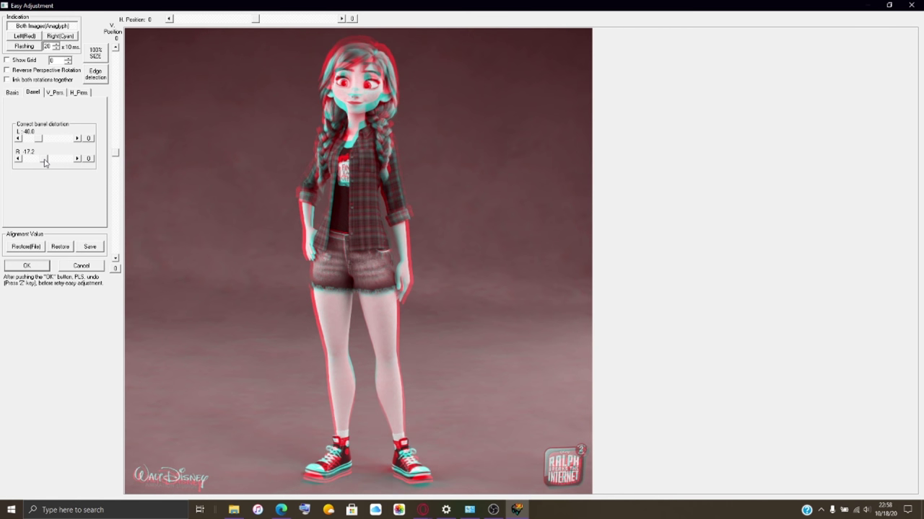
left_click(18, 161)
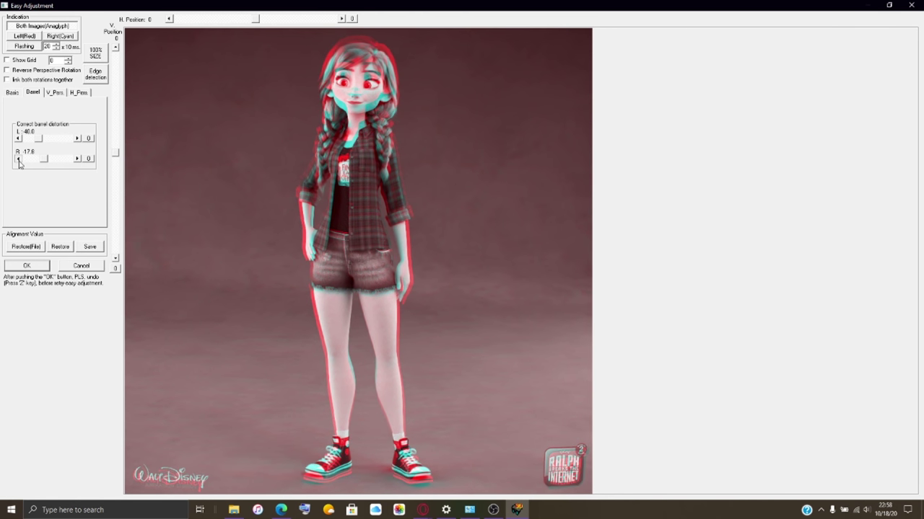
left_click(18, 160)
left_click(18, 160)
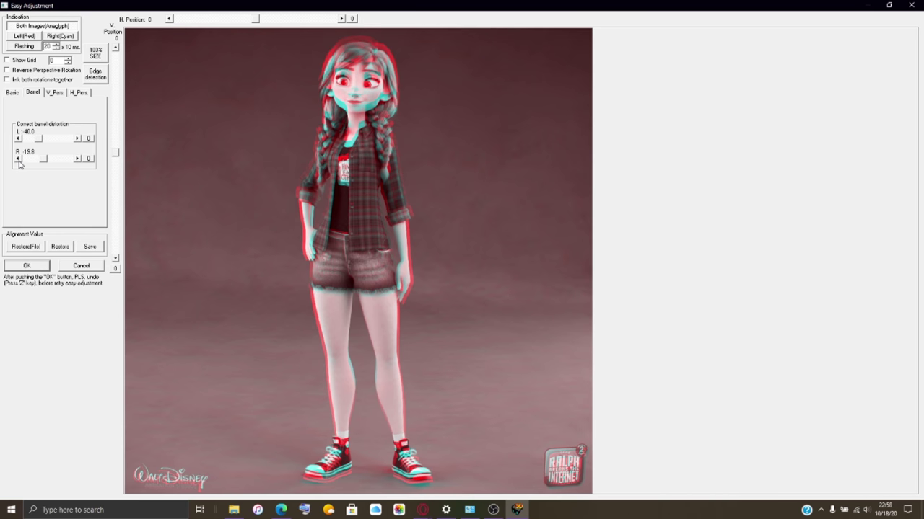
left_click(41, 268)
- Save the adjusted casual full-body pair as MPO file HNI_0506.mpo in the 100NIN03 folder and exit the program
left_click(7, 15)
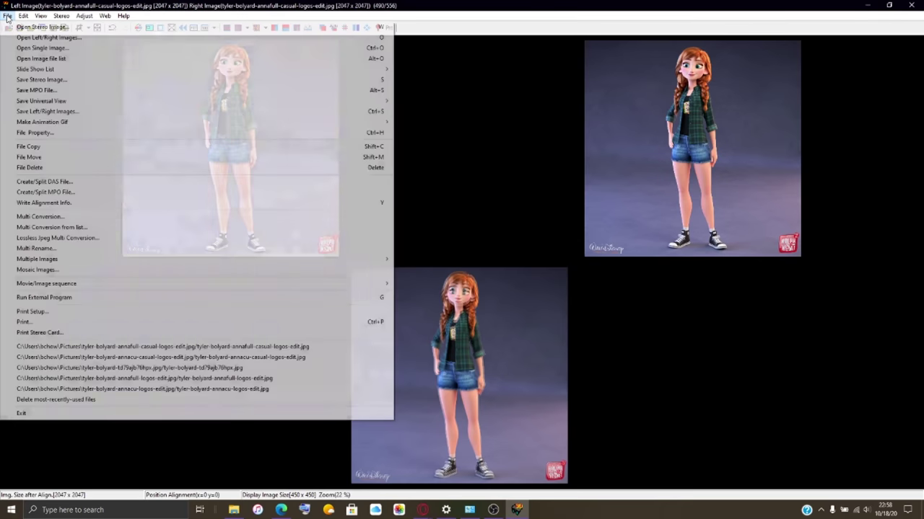
left_click(36, 90)
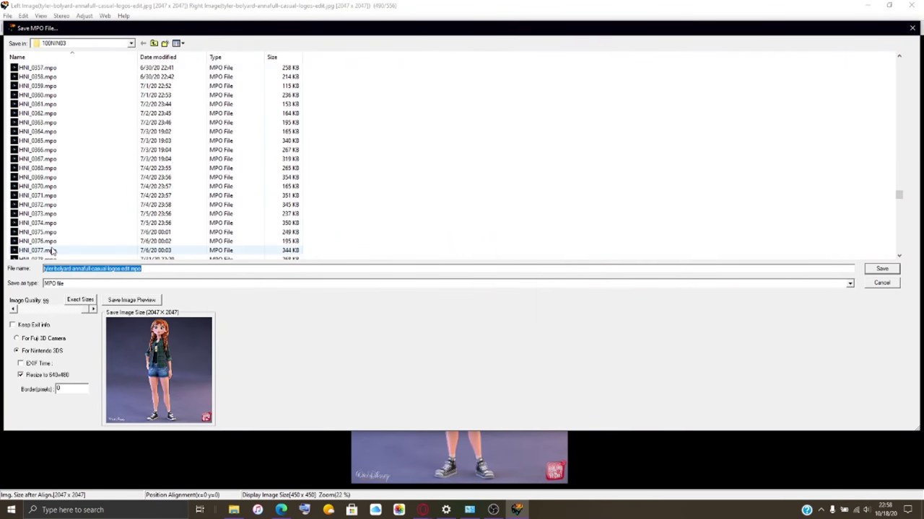
scroll(52, 251, "down", 10)
left_click(44, 251)
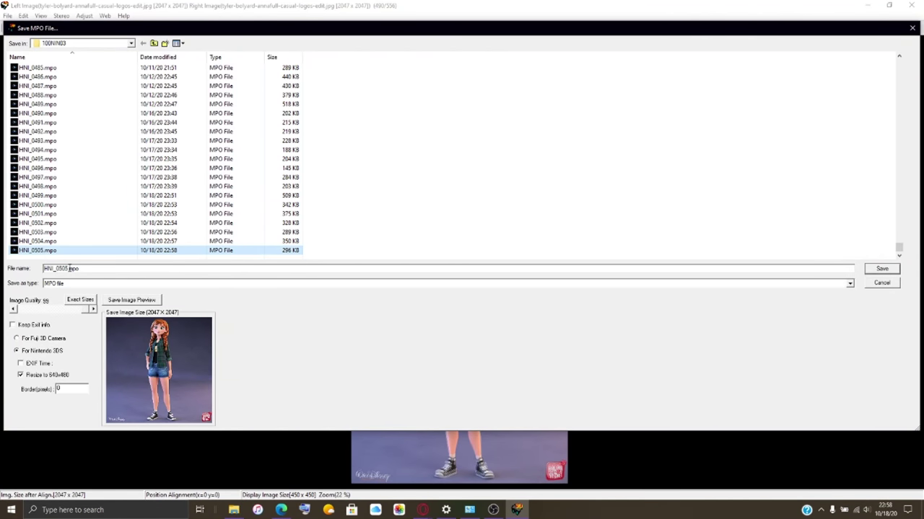
left_click(69, 268)
type("6")
key("Return")
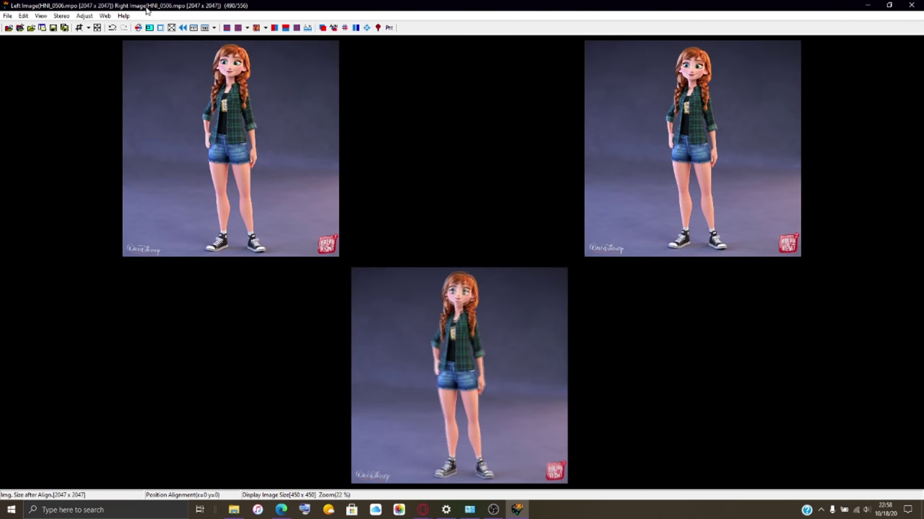
left_click(7, 16)
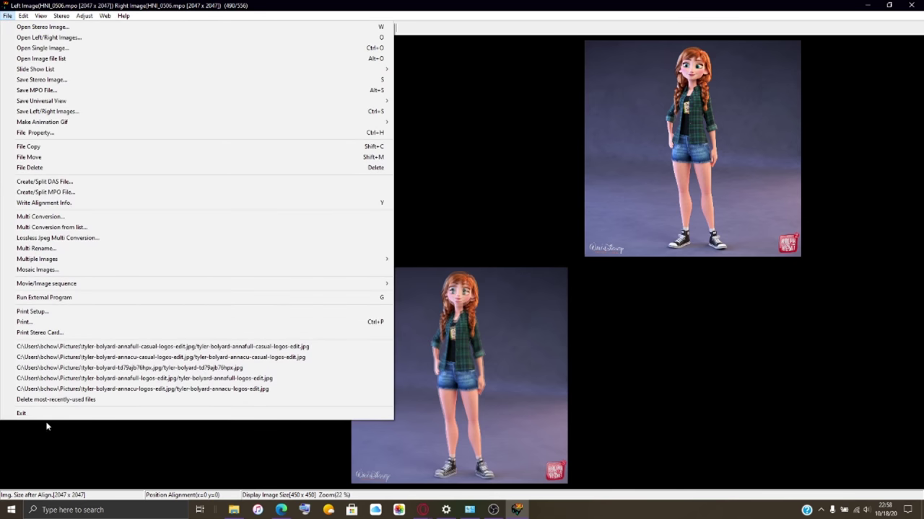
left_click(51, 414)
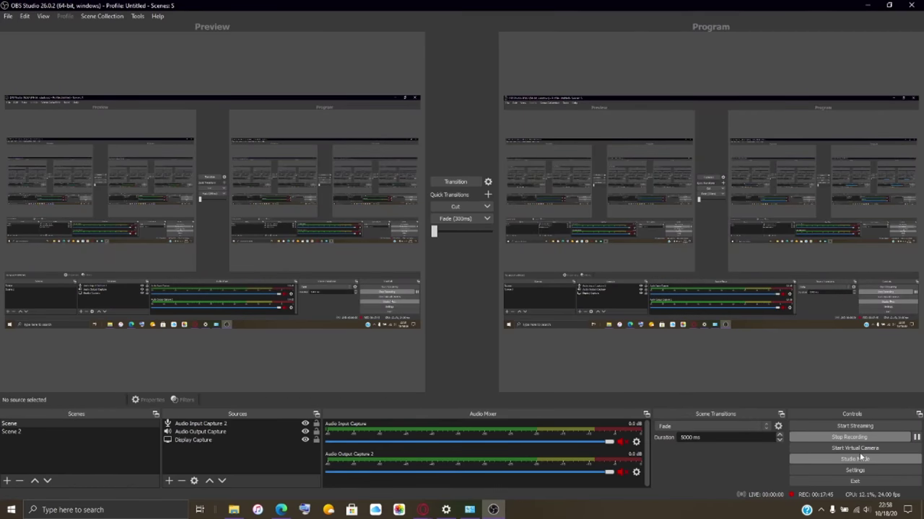